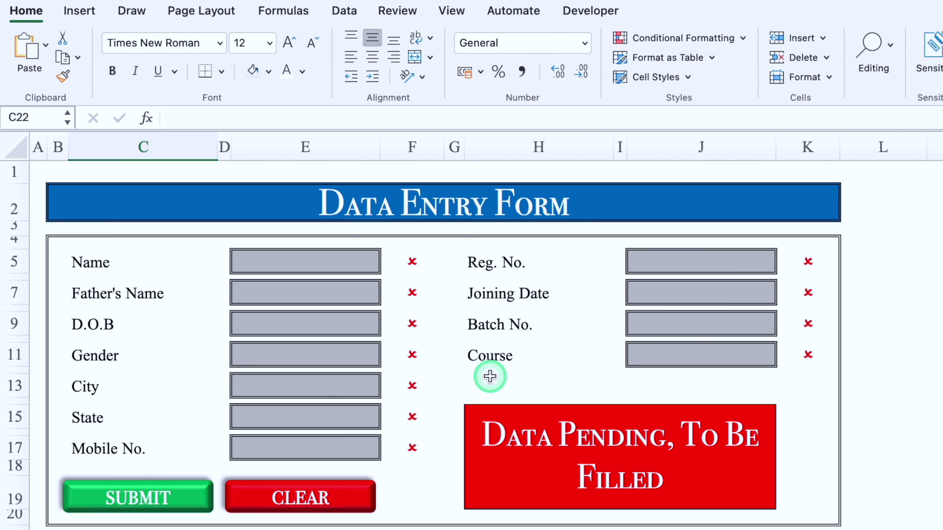
Step: Fill in the name, father's name, D.O.B 1/1/1980, gender Male, city and state fields
click(301, 262)
key(Return)
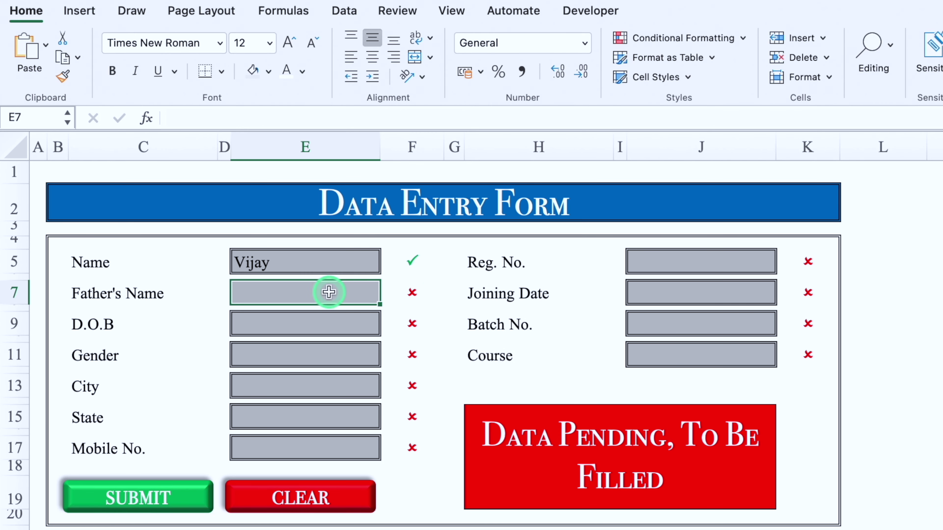
key(Return)
key(Return)
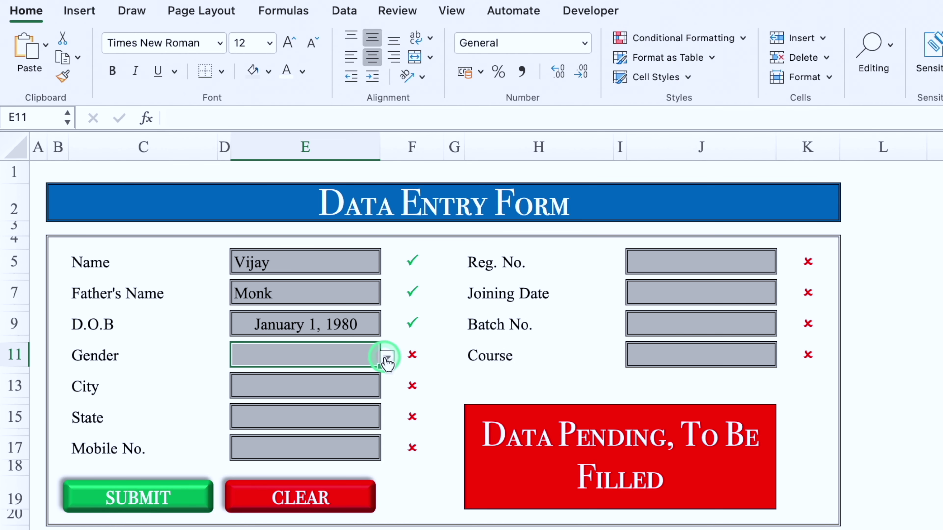
key(Return)
key(Return)
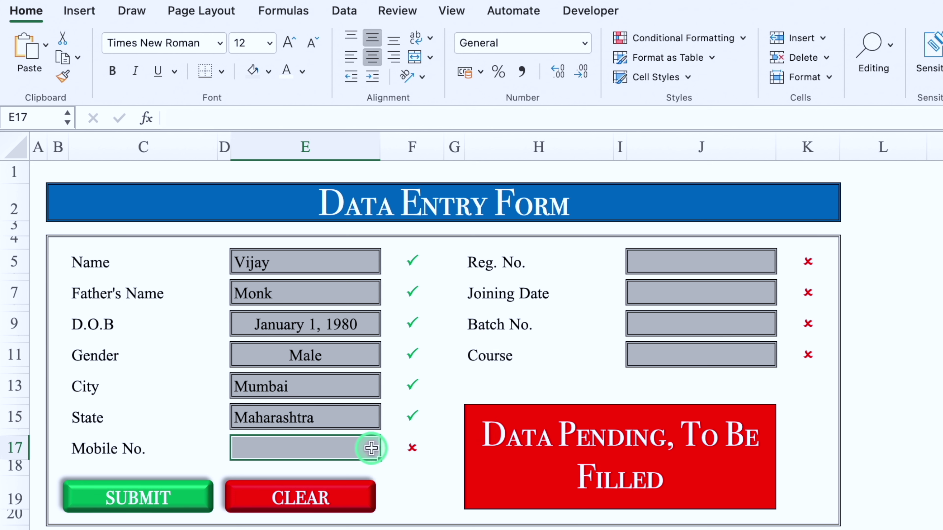
Step: Try a four-digit mobile number, then cancel the validation alert that rejects it
text(9999)
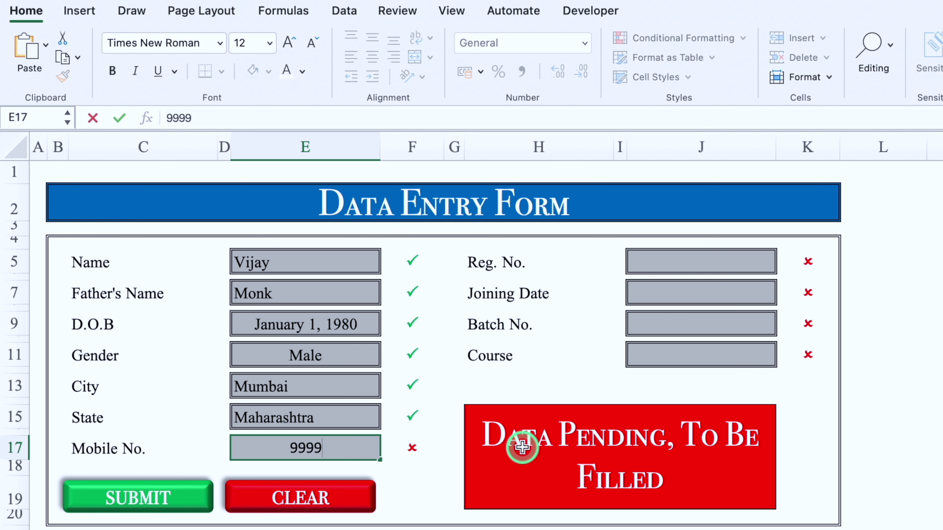
key(Return)
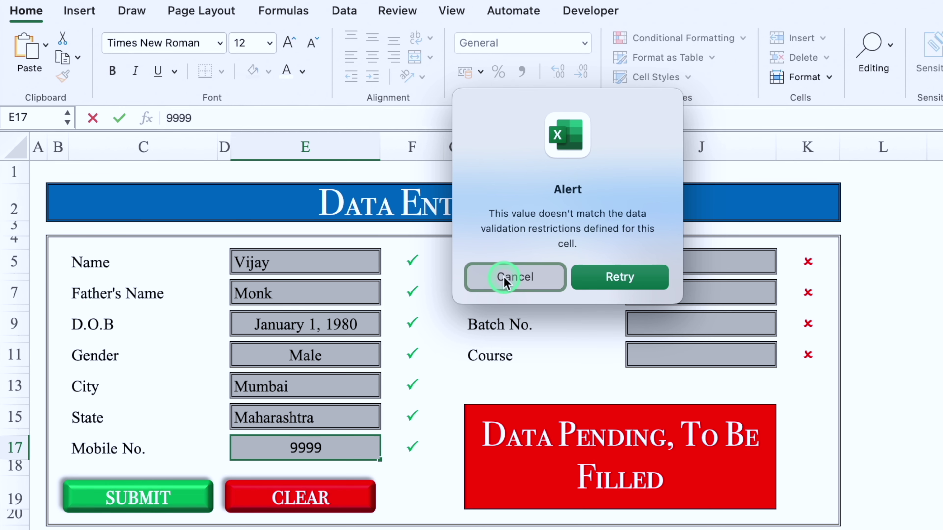
click(502, 277)
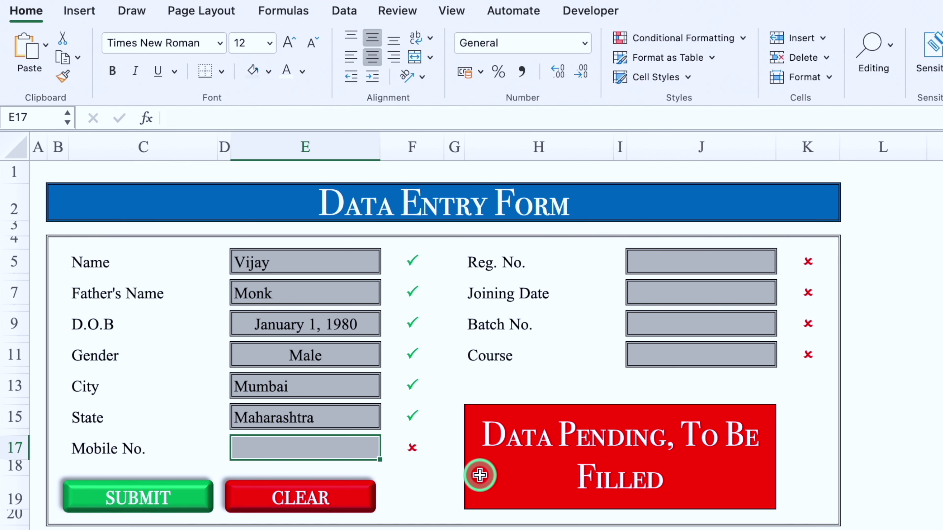
Step: Enter the ten-digit mobile number and the registration number in J5
text(9999999999)
key(Return)
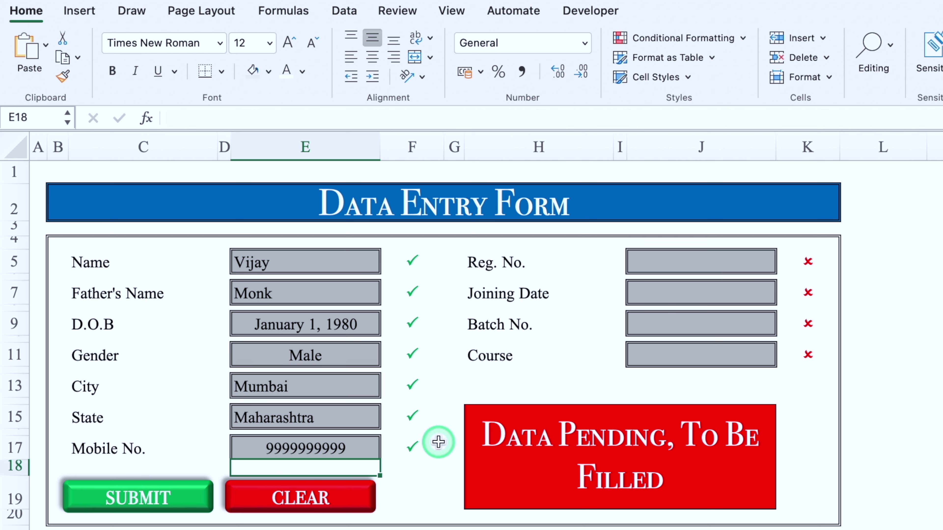
click(695, 251)
text(123456)
Step: Enter joining date 1/1/2024, batch 4321 and course Excel, then submit the entry
click(712, 297)
text(1/1/2024)
key(Return)
text(4321)
key(Return)
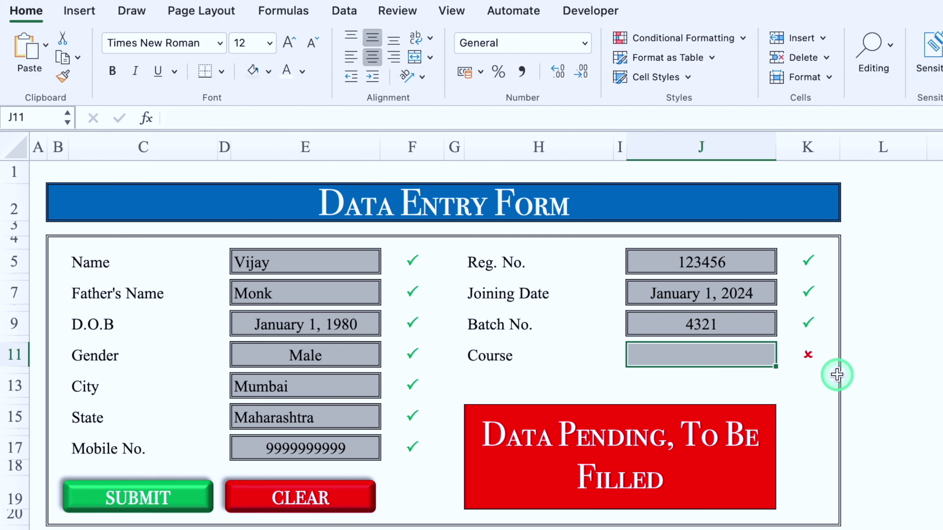
text(Excel)
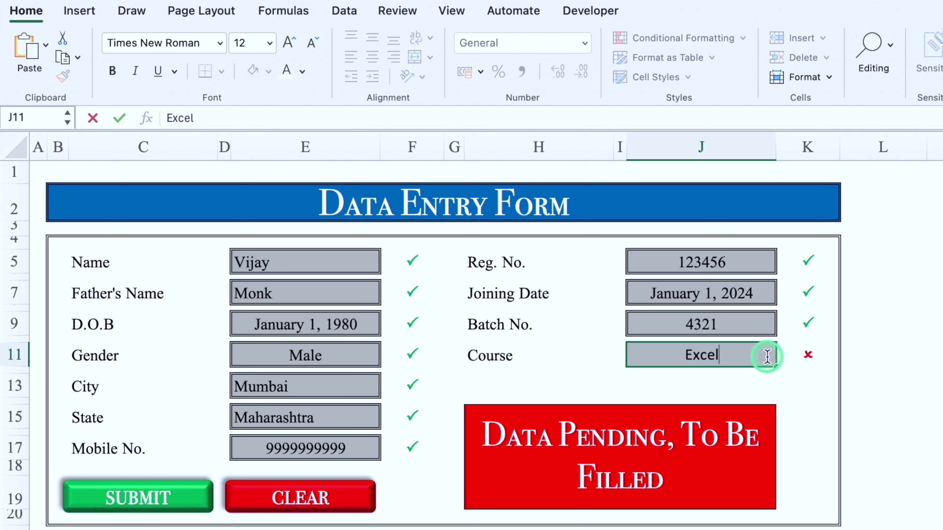
key(Return)
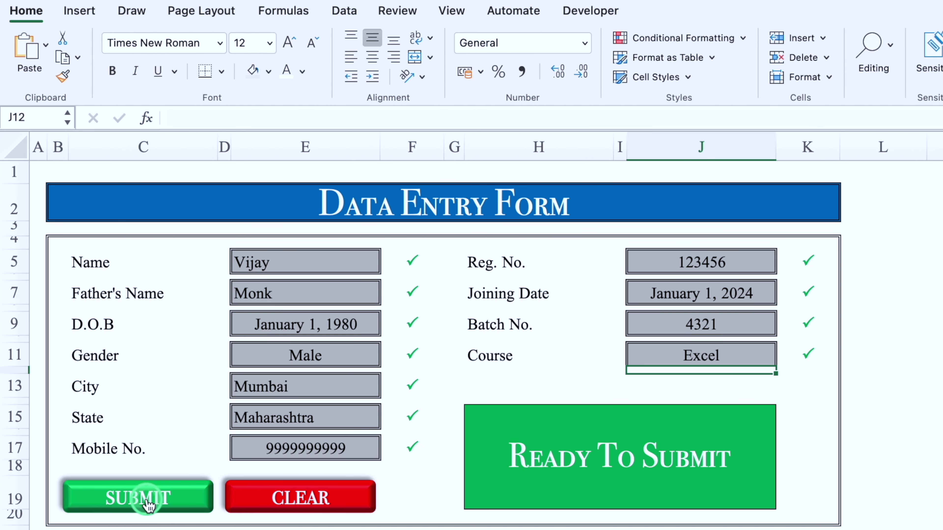
click(145, 498)
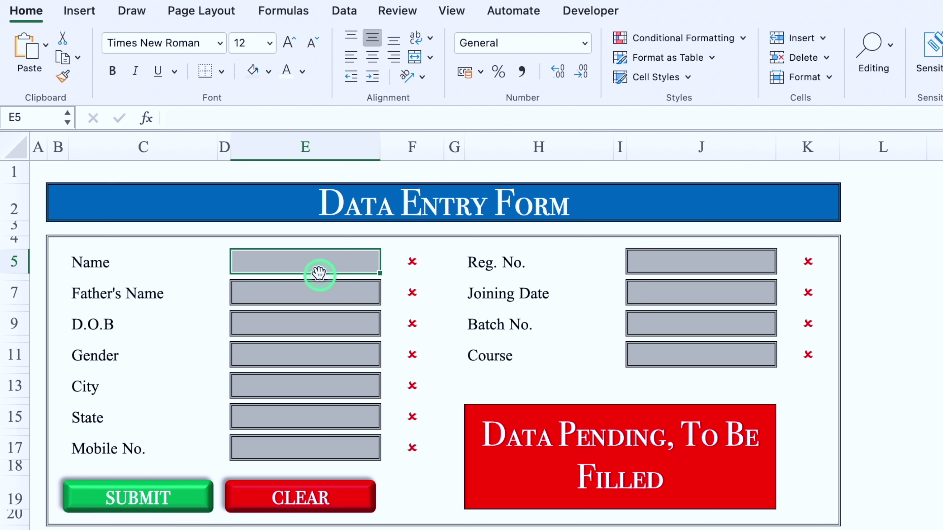
Step: Type test text into the name and father's name cells, then wipe them with CLEAR
text(dhhhdhdh)
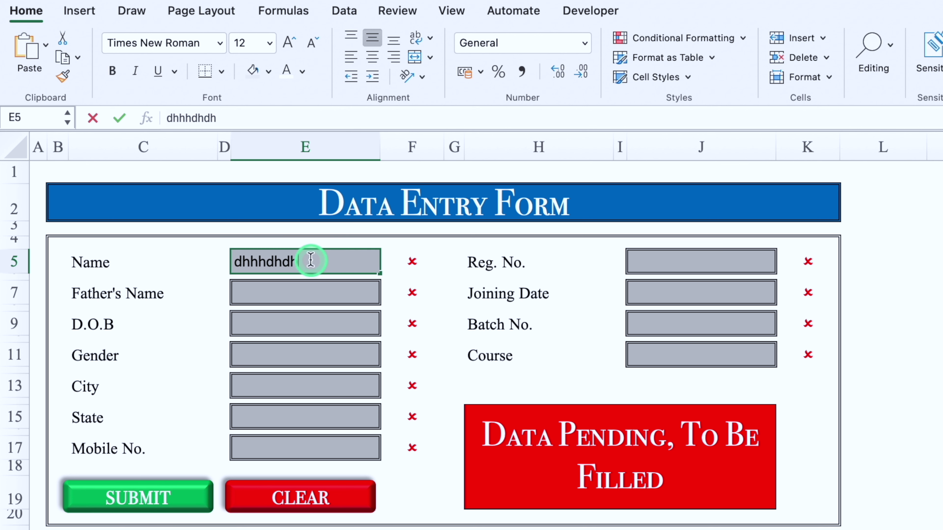
key(Return)
text(hdhdhhd)
click(414, 508)
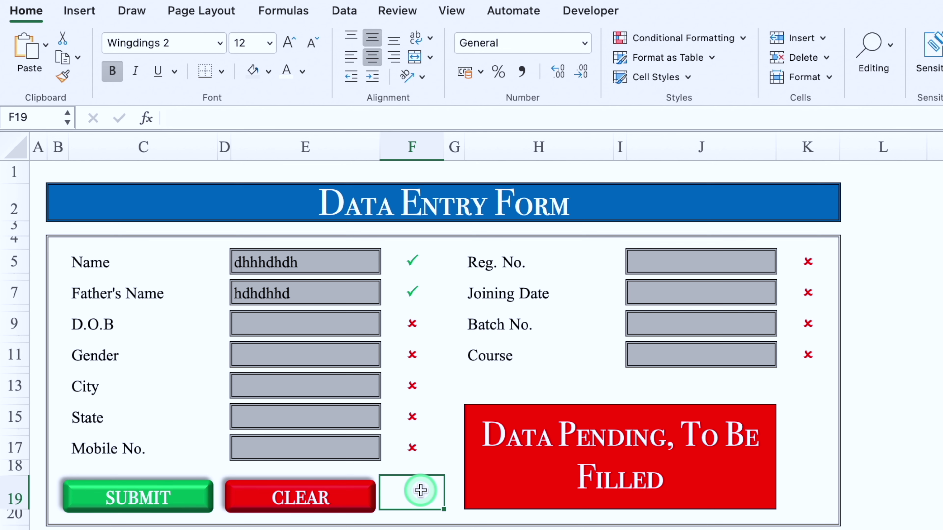
click(312, 496)
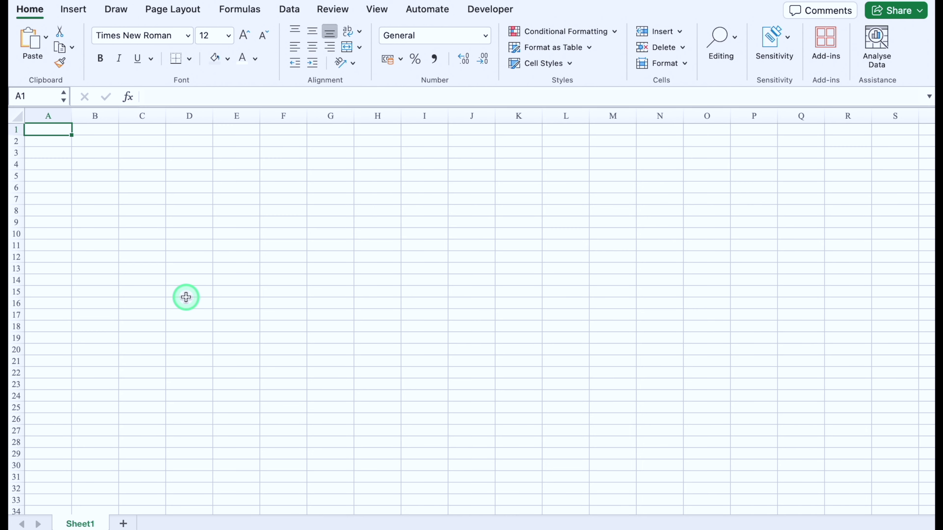
Step: Rename Sheet1 to 'Data Entry Form' and middle-align all cells vertically
double_click(80, 524)
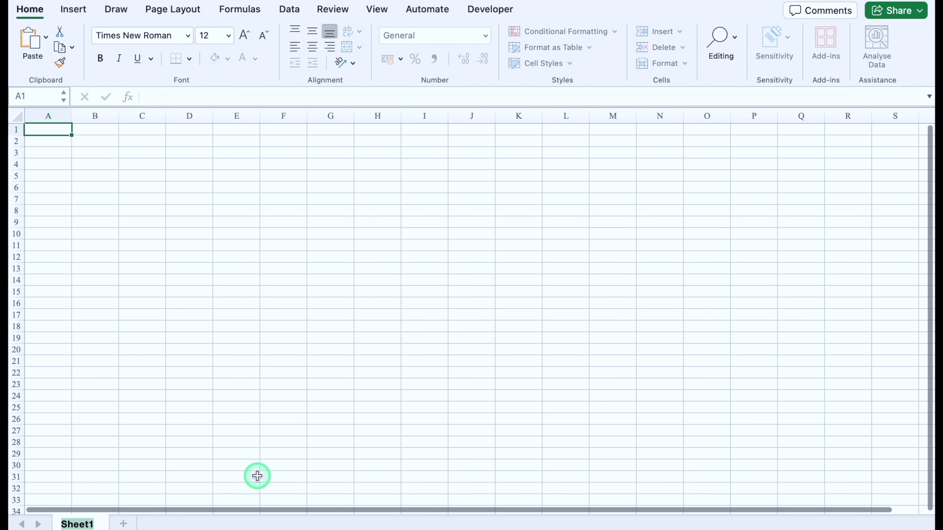
text(Data Entry Form)
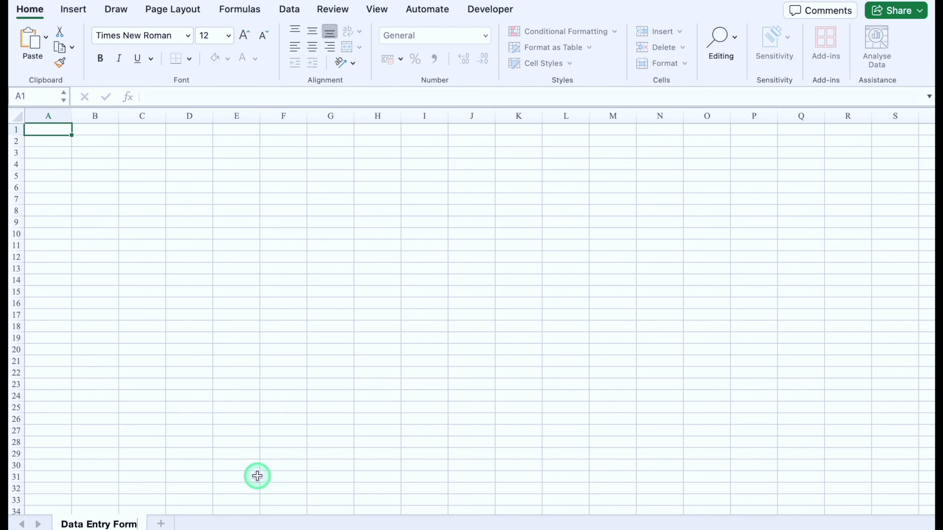
click(189, 326)
click(17, 116)
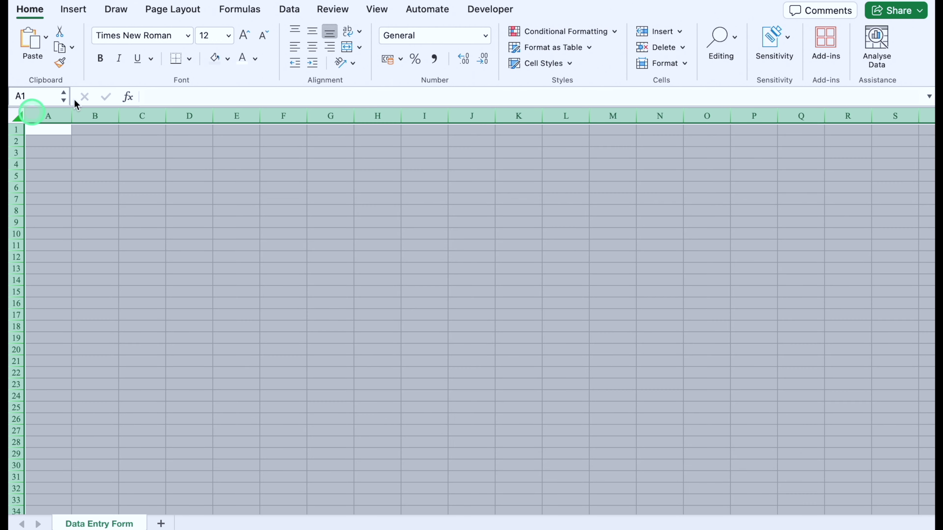
click(312, 32)
click(95, 153)
scroll(249, 234, up, 3)
Step: Enter the labels Name, Father's Name and D.O.B in C5, C7 and C9
click(249, 233)
text(Name)
key(Return)
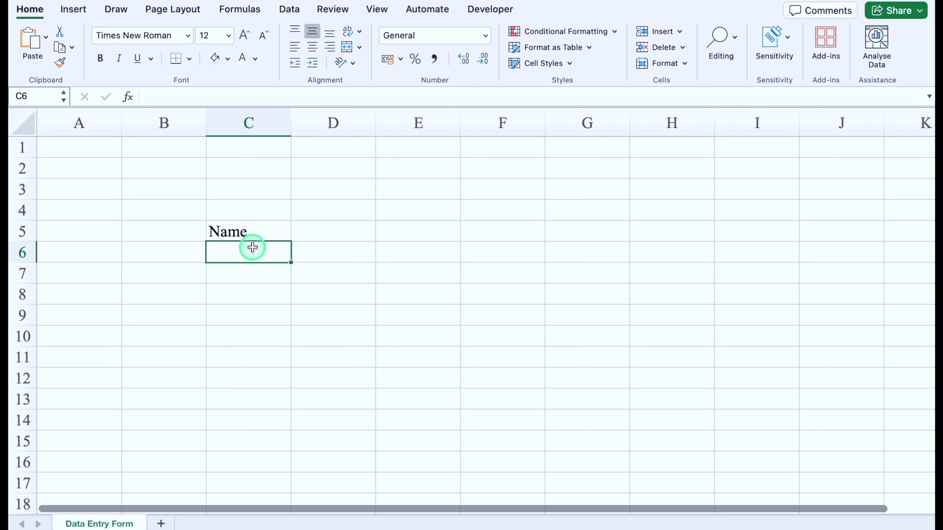
click(249, 272)
text(Father's Name)
click(254, 313)
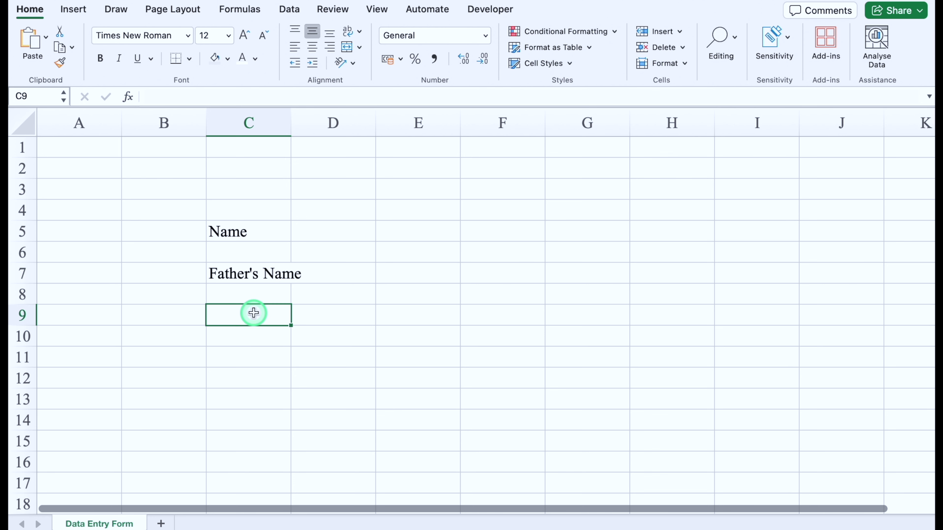
double_click(253, 313)
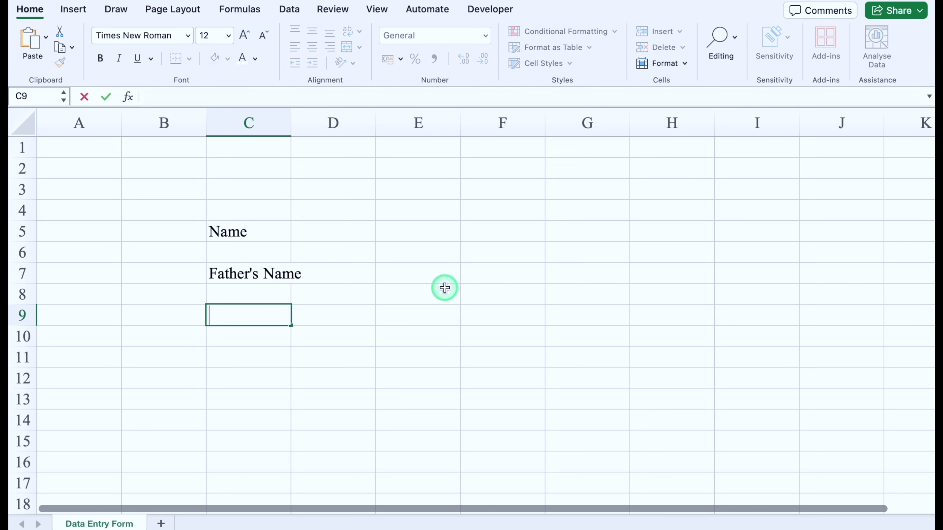
text(D.O.B)
key(Return)
key(Return)
Step: Enter the labels Gender, City, State and Mobile No. in C11 to C17
text(Gender)
key(Return)
key(Return)
text(City)
key(Return)
key(Return)
text(State)
key(Return)
key(Return)
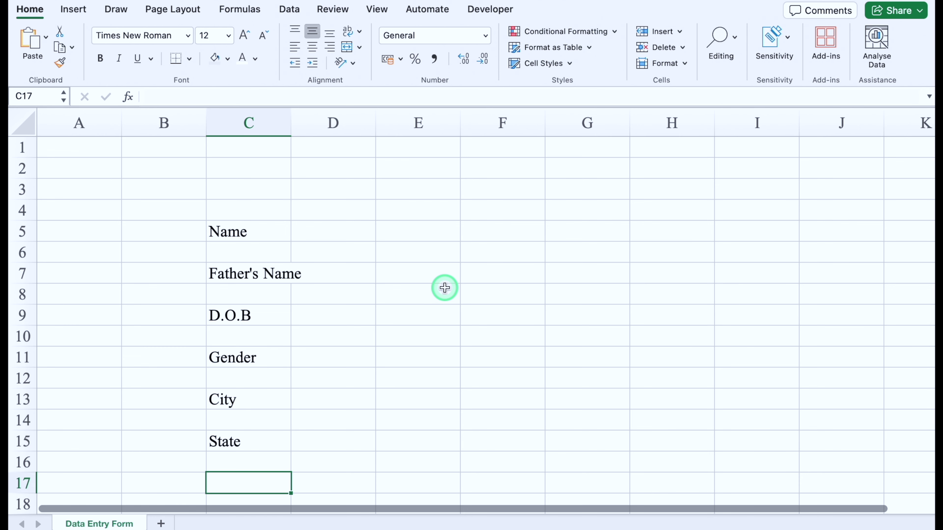
scroll(255, 459, down, 1)
text(Mobile No.)
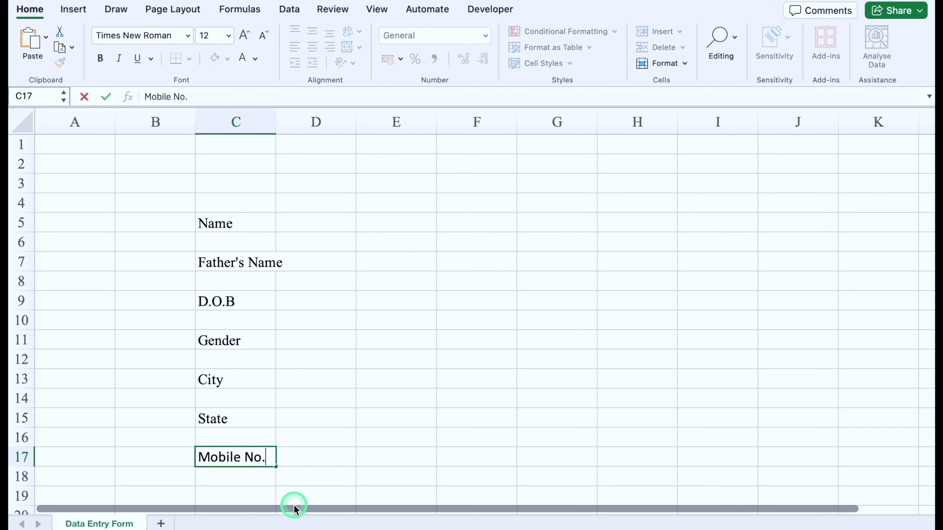
Step: Autofit column C to its labels and narrow columns A, B and D
double_click(274, 121)
click(155, 164)
drag(115, 121, 49, 128)
drag(128, 121, 72, 130)
click(213, 118)
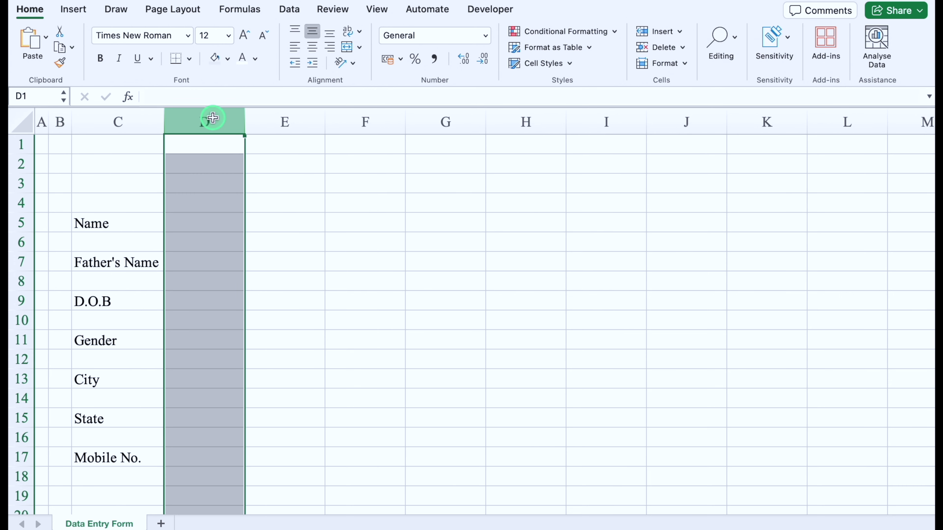
drag(245, 118, 196, 120)
Step: Remove all borders from E5 and give it a light grey fill
click(257, 223)
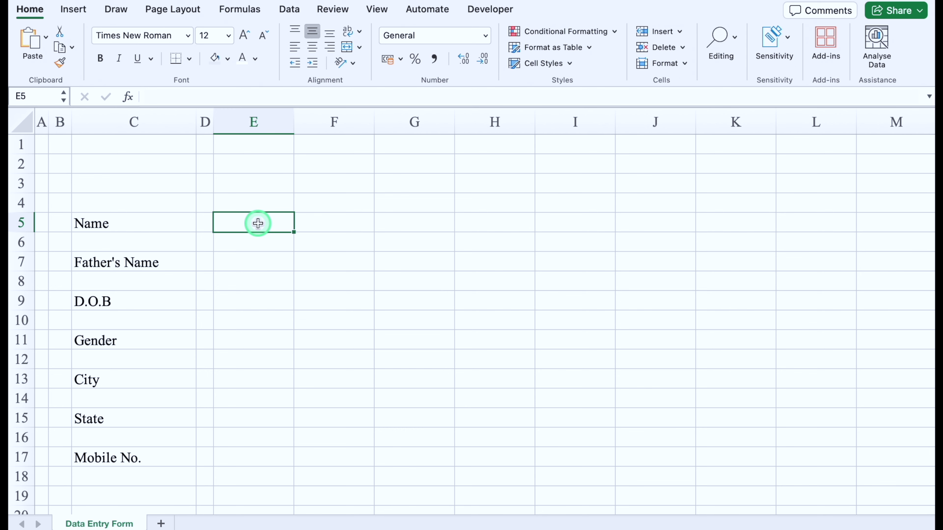
click(189, 58)
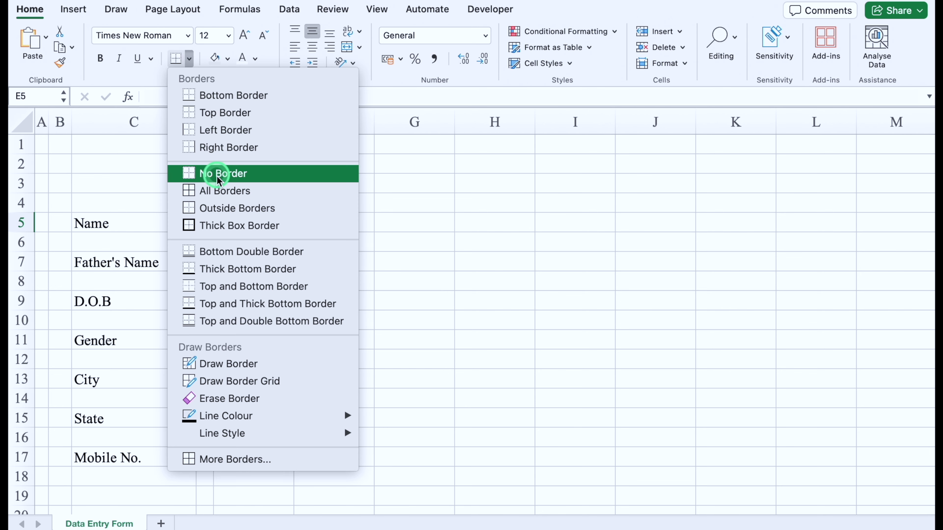
click(217, 178)
click(278, 221)
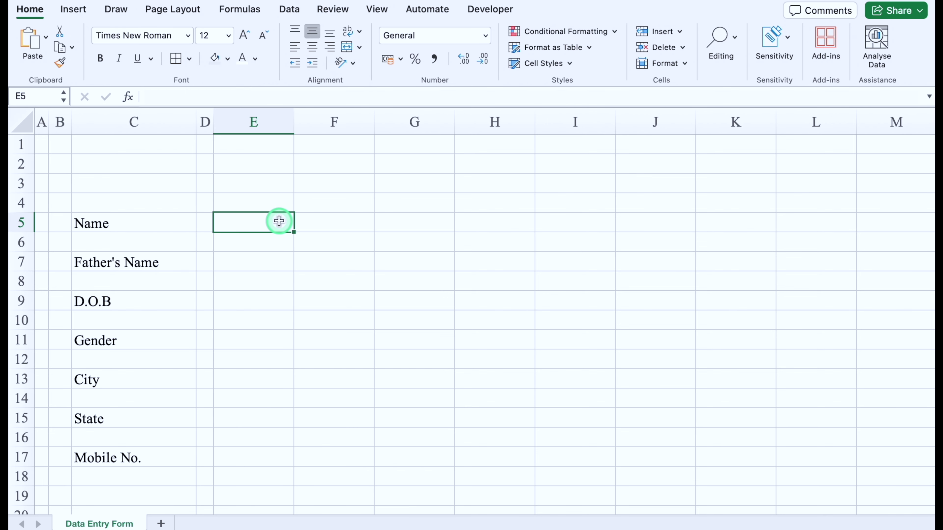
click(228, 59)
click(219, 150)
click(259, 247)
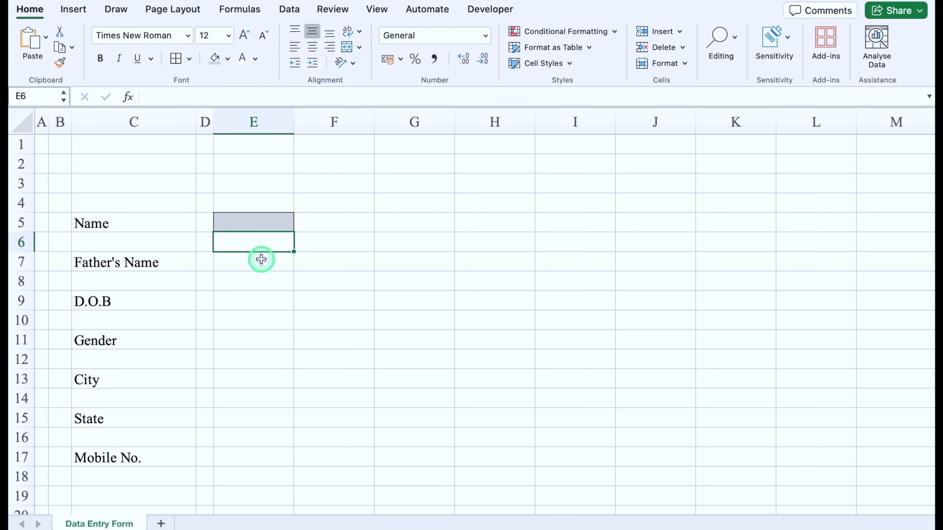
click(336, 221)
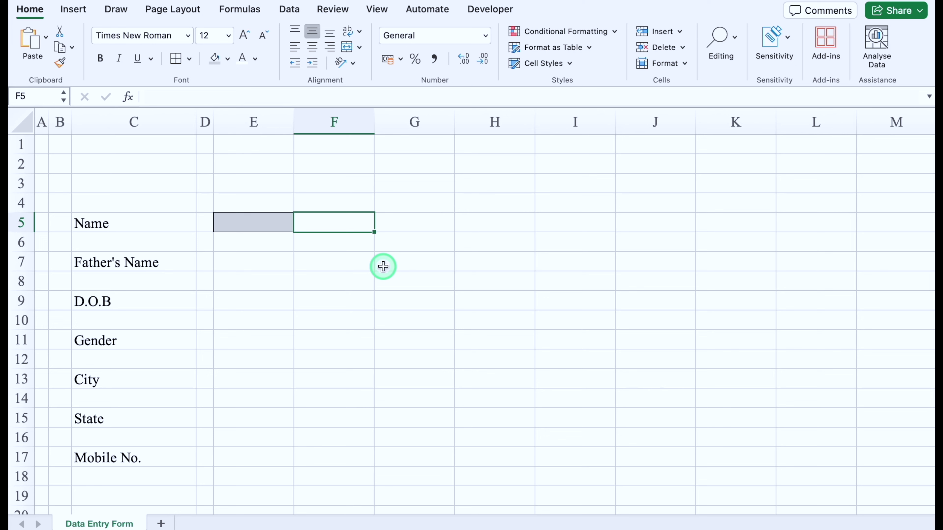
Step: Enter =IF(E5="","O","P") in F5 and centre-align the cell
text(=if)
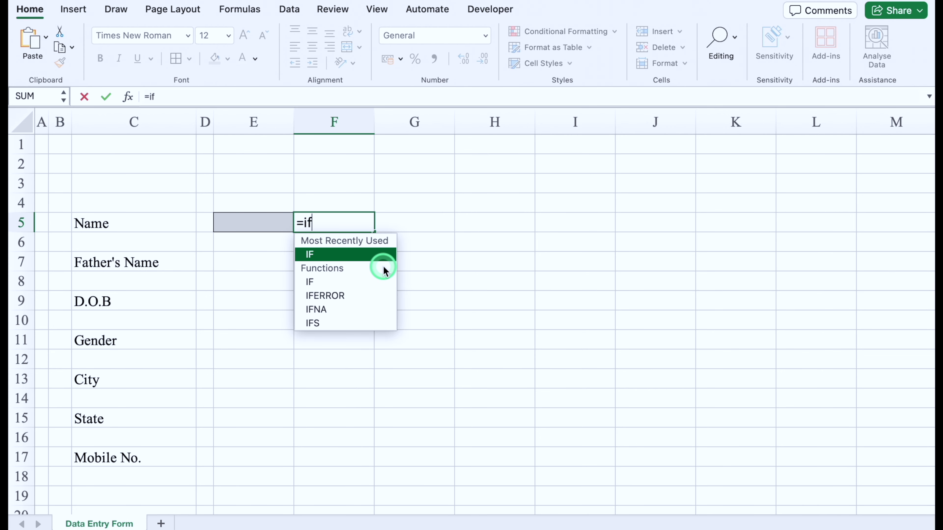
double_click(348, 256)
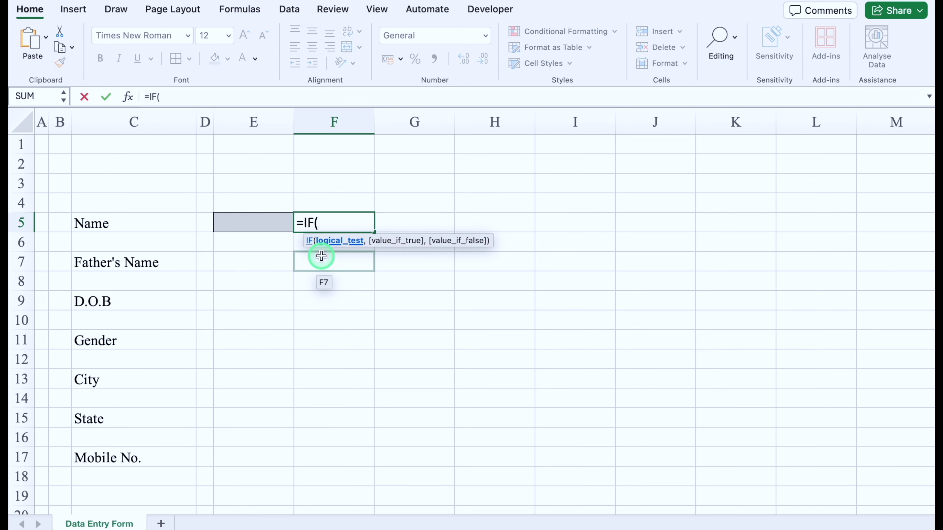
click(266, 219)
text(=)
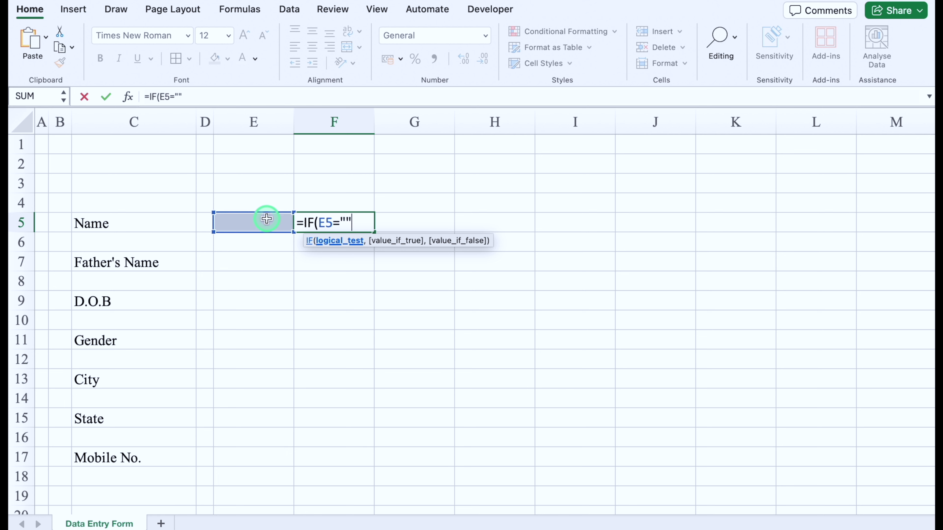
text("","O)
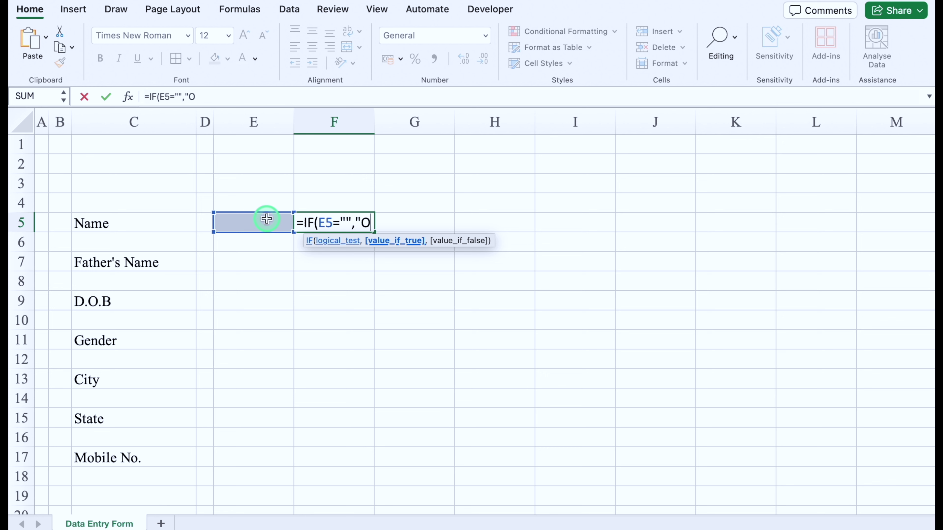
text(","P)
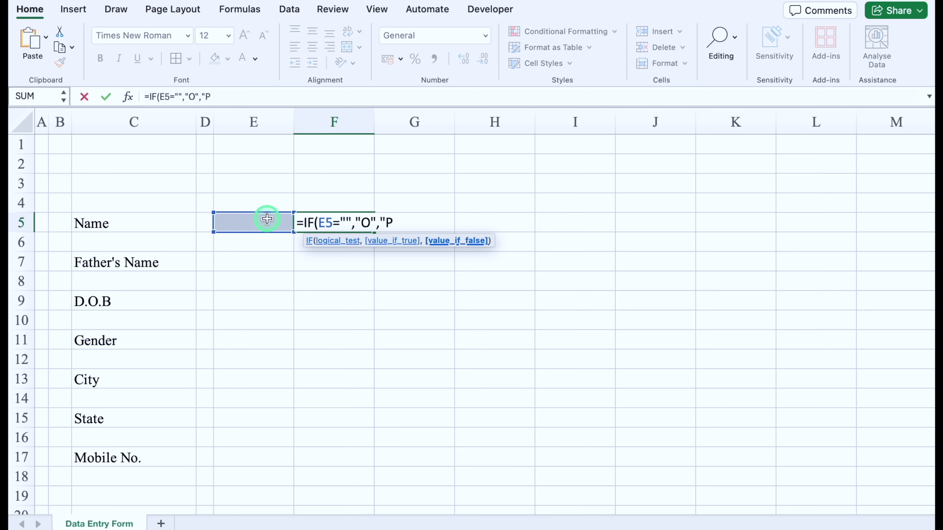
text("))
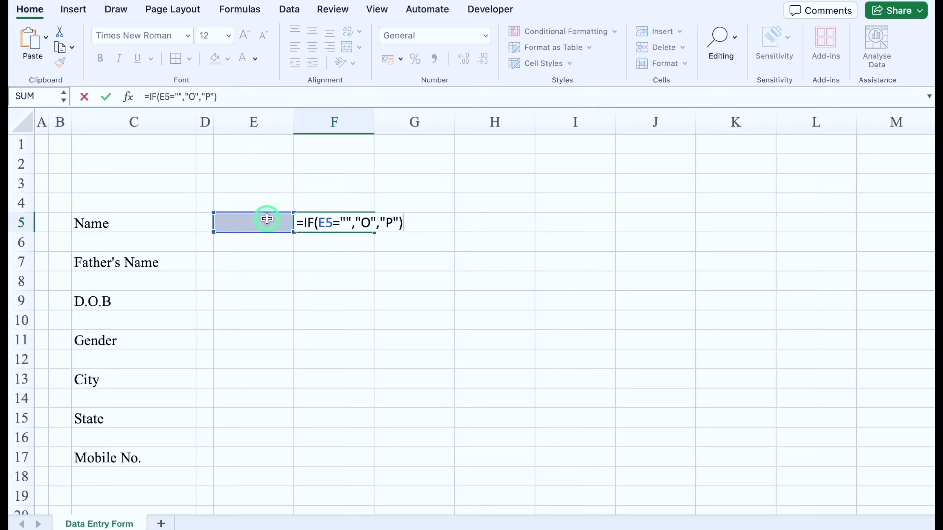
key(Return)
click(337, 222)
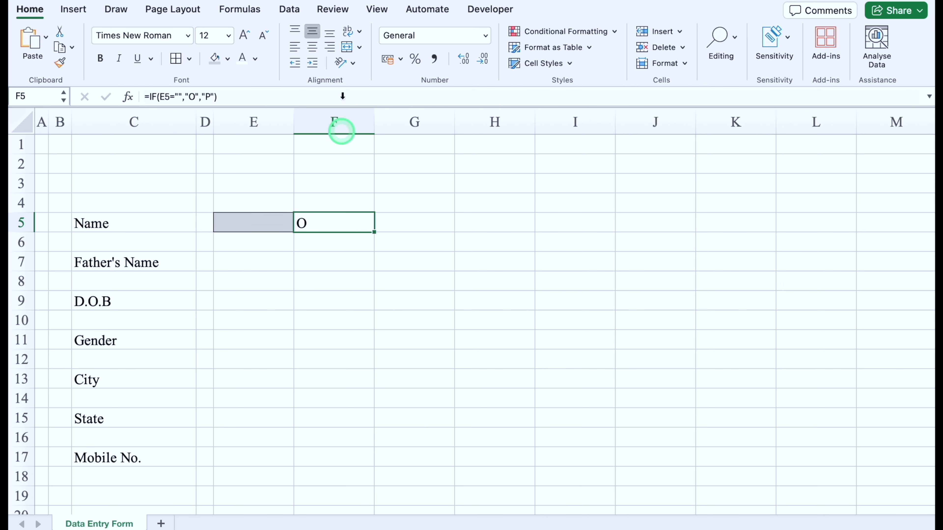
click(314, 48)
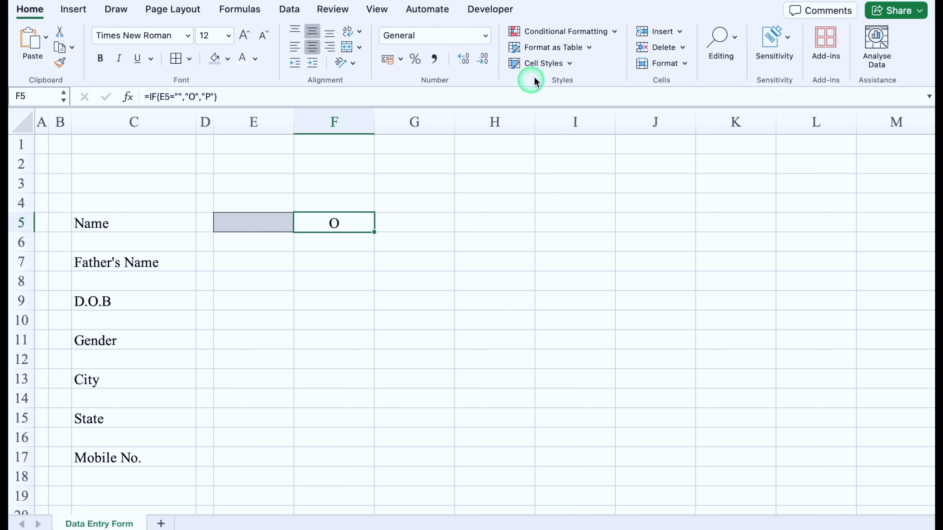
Step: Add an Equal To 'O' highlight rule on F5 using a custom red font
click(564, 31)
mouse_move(589, 52)
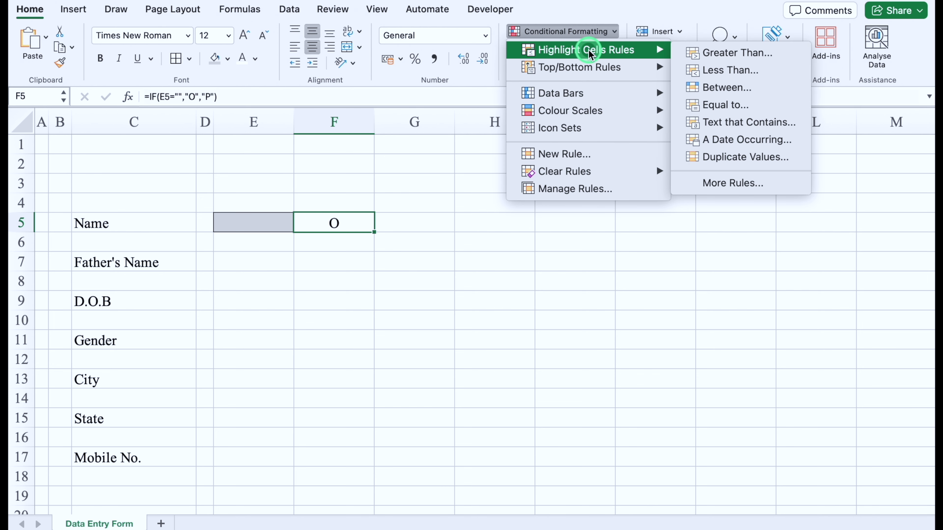
click(722, 104)
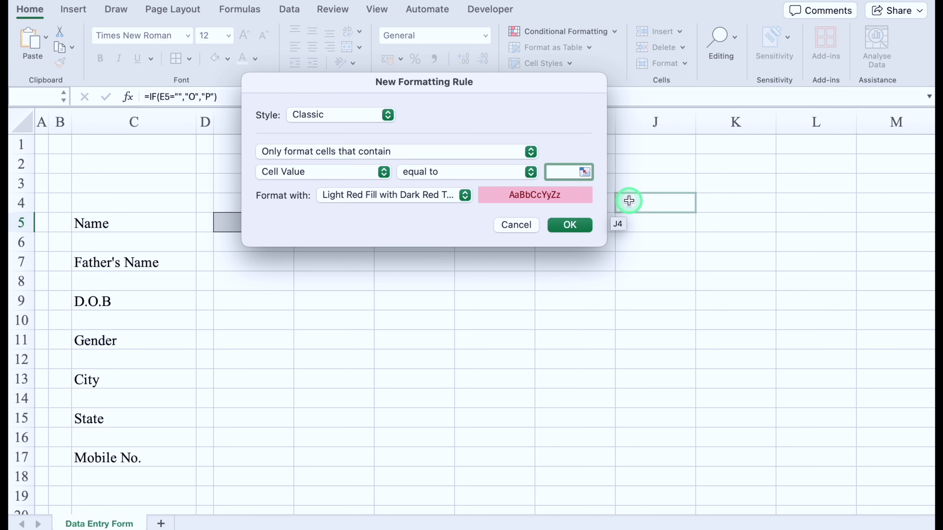
text(O)
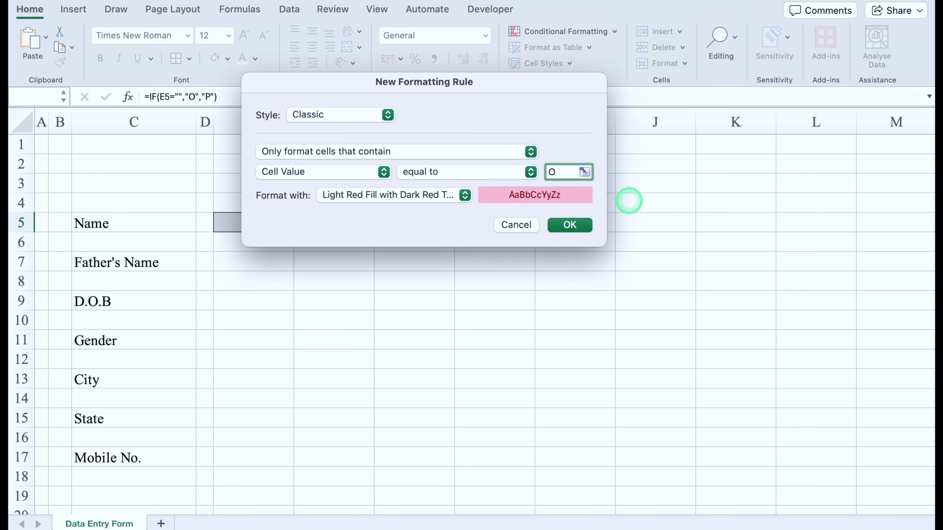
click(464, 196)
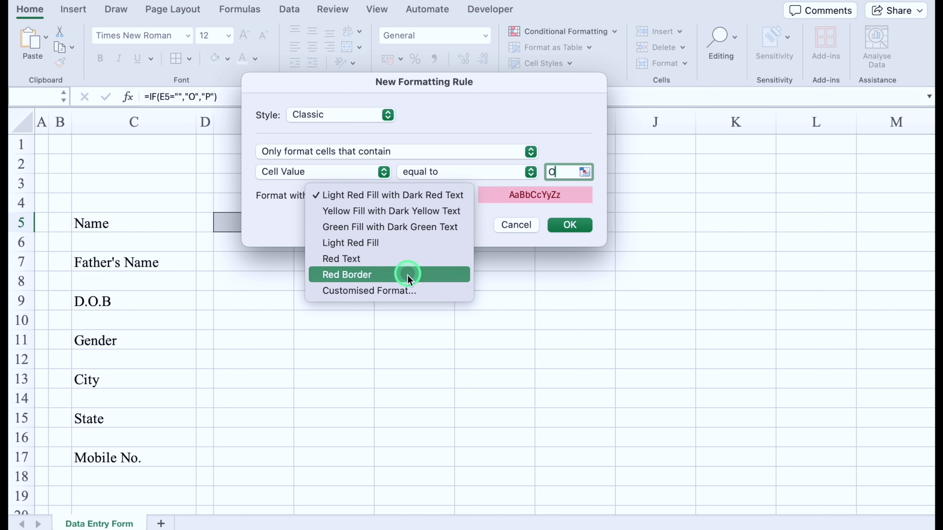
click(410, 291)
click(541, 44)
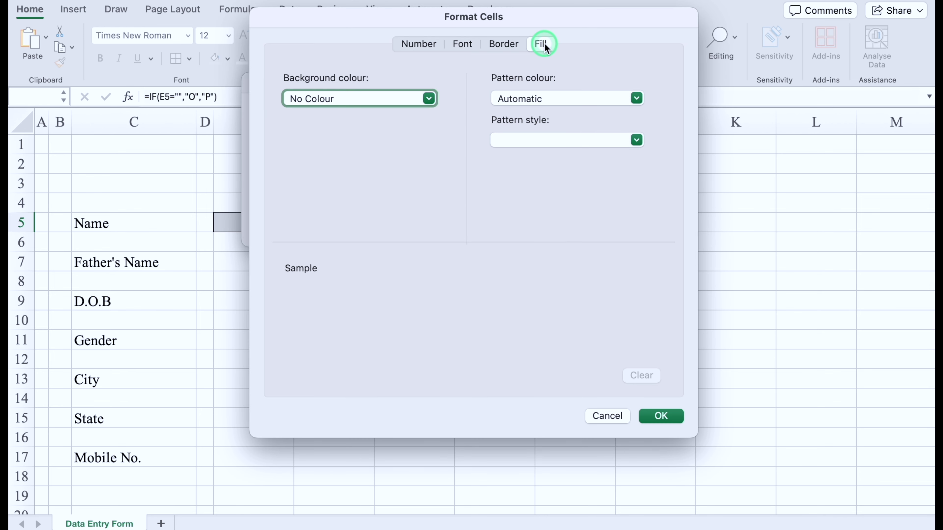
click(462, 44)
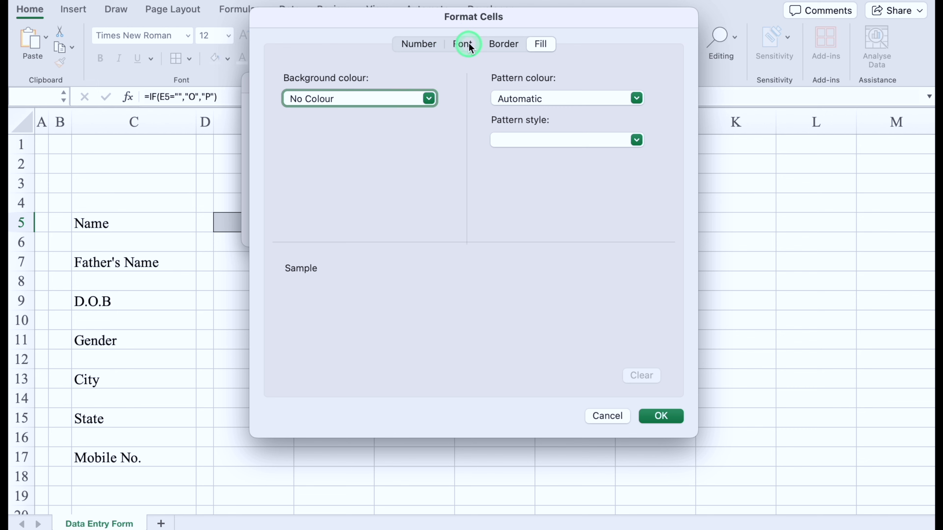
click(567, 211)
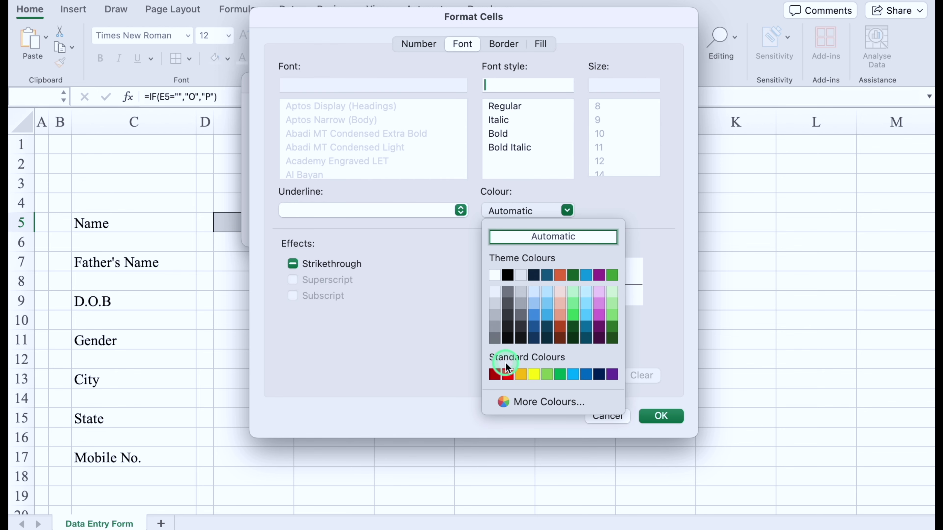
click(507, 374)
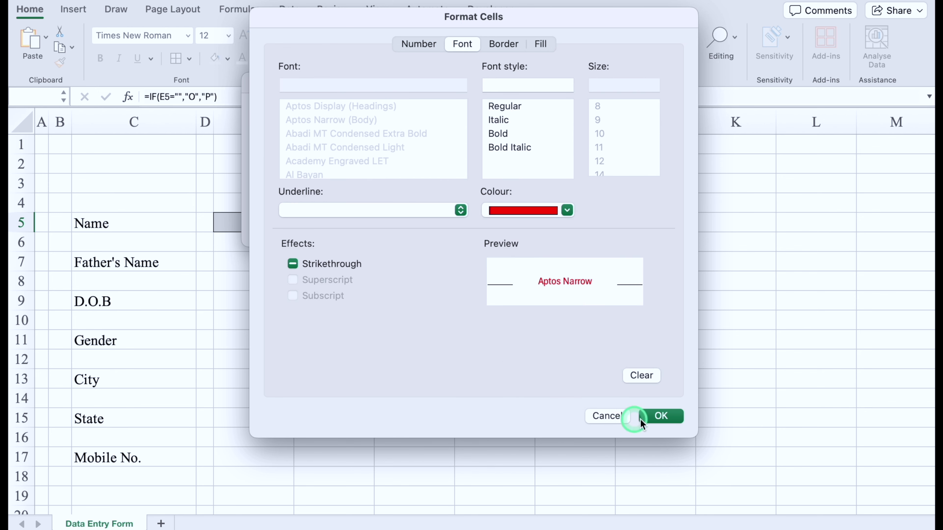
click(664, 416)
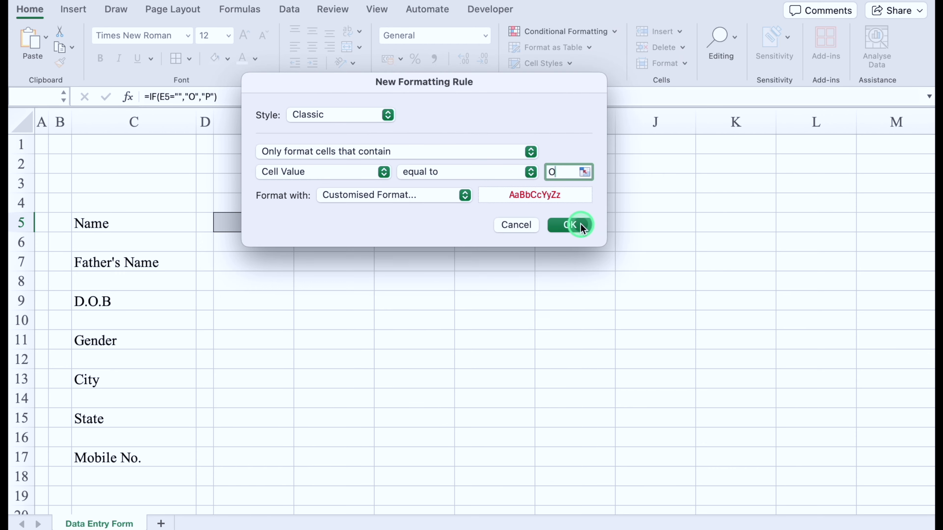
click(580, 223)
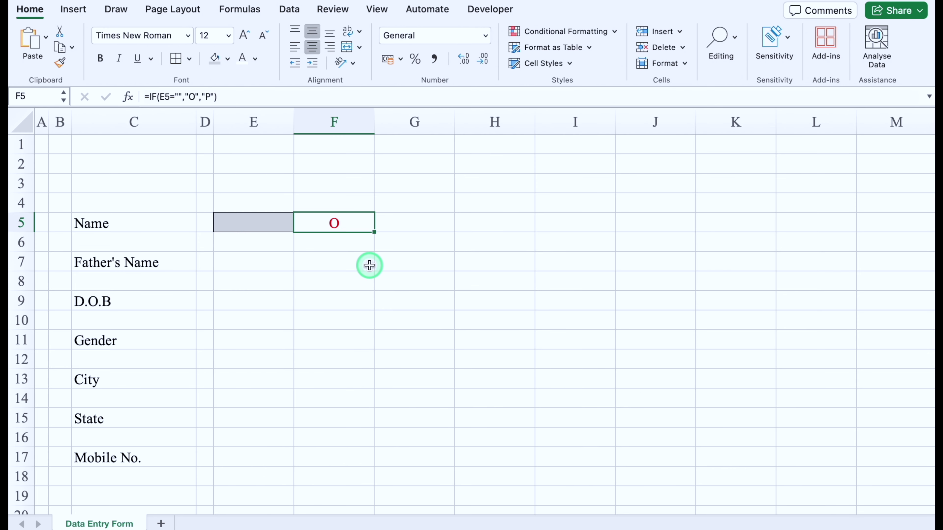
Step: Add a second Equal To 'P' highlight rule on F5 using a custom green font
click(568, 31)
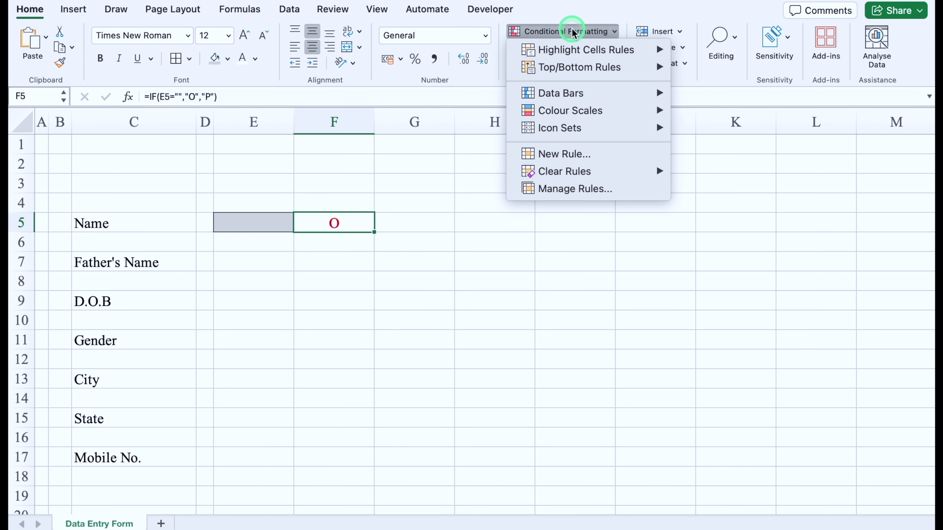
mouse_move(604, 57)
click(736, 102)
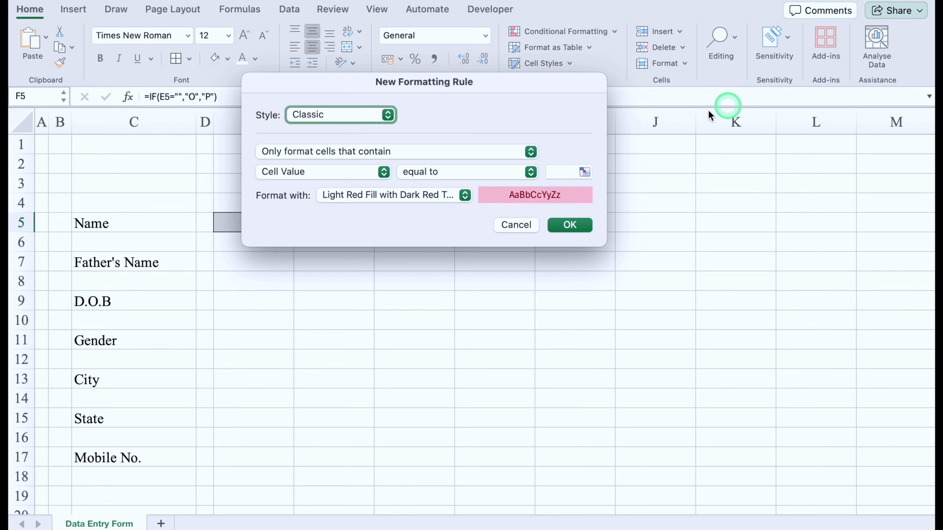
click(560, 168)
text(P)
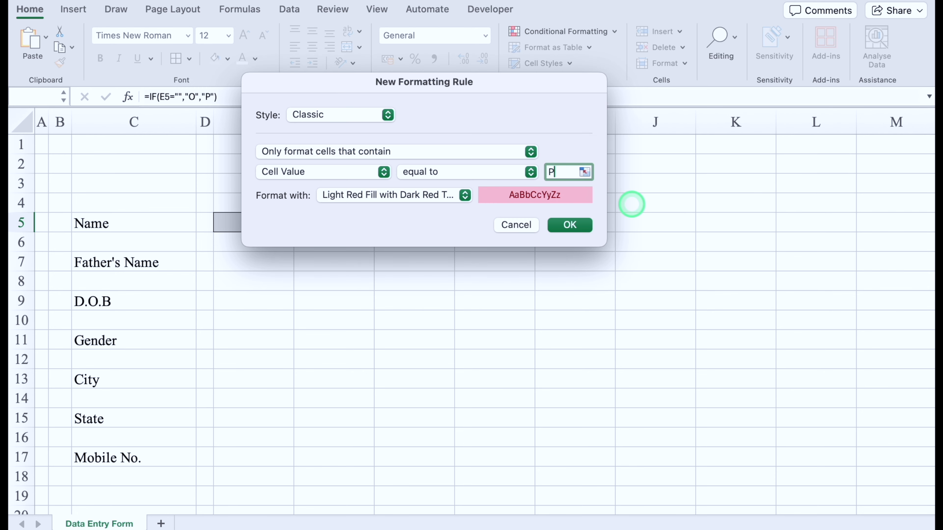
click(465, 195)
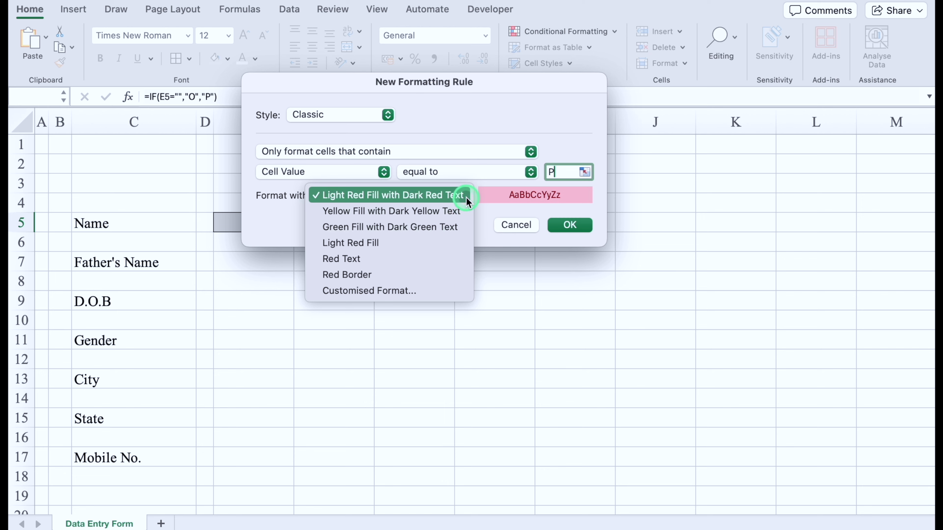
click(421, 290)
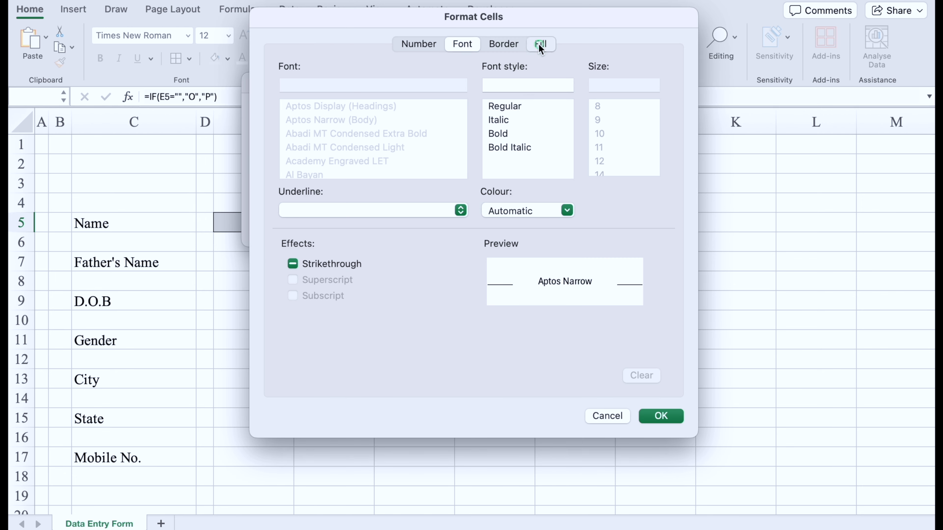
click(541, 44)
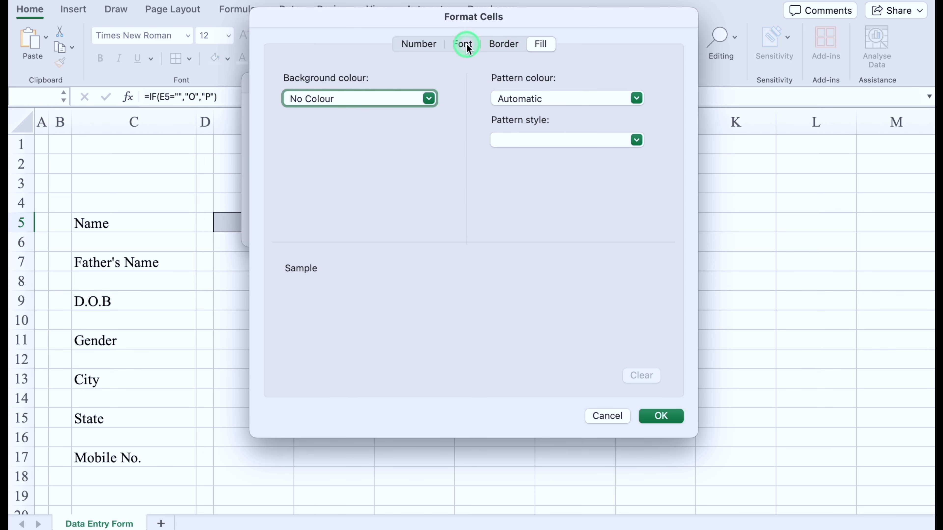
click(462, 44)
click(567, 211)
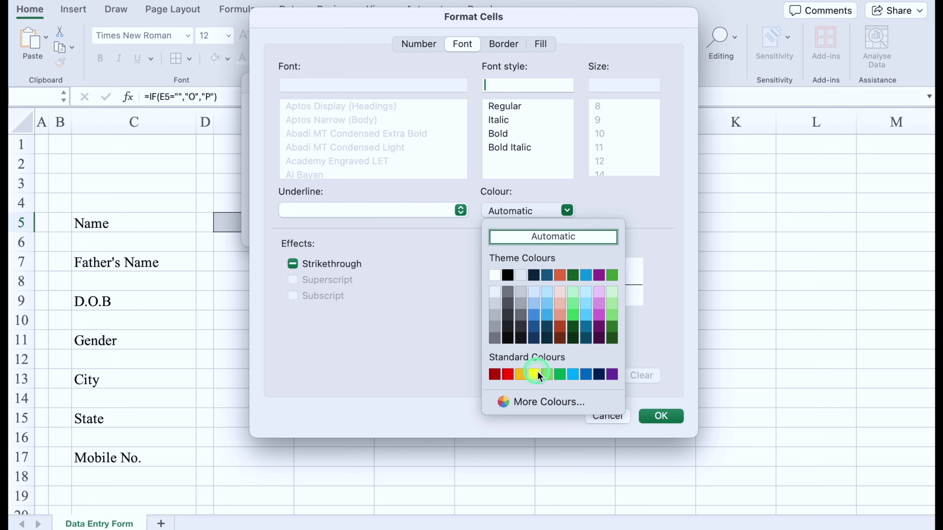
click(562, 374)
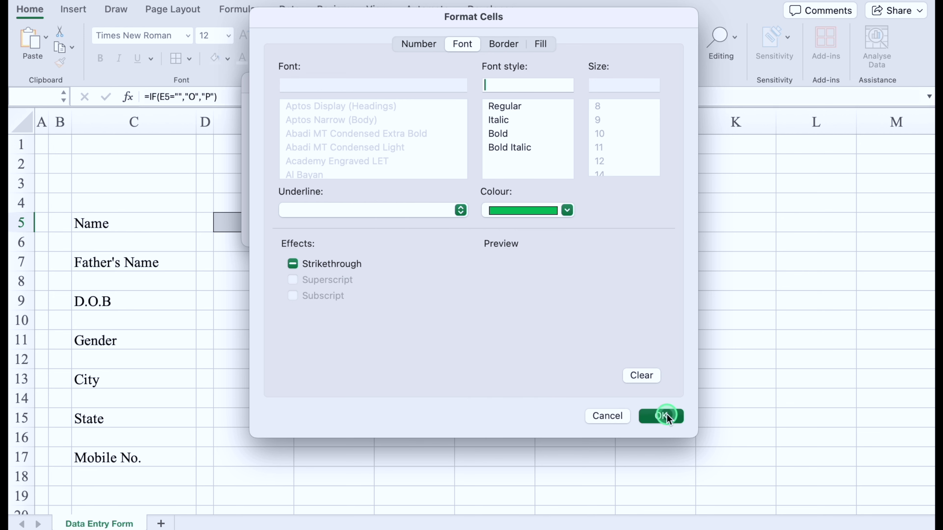
click(667, 414)
click(574, 225)
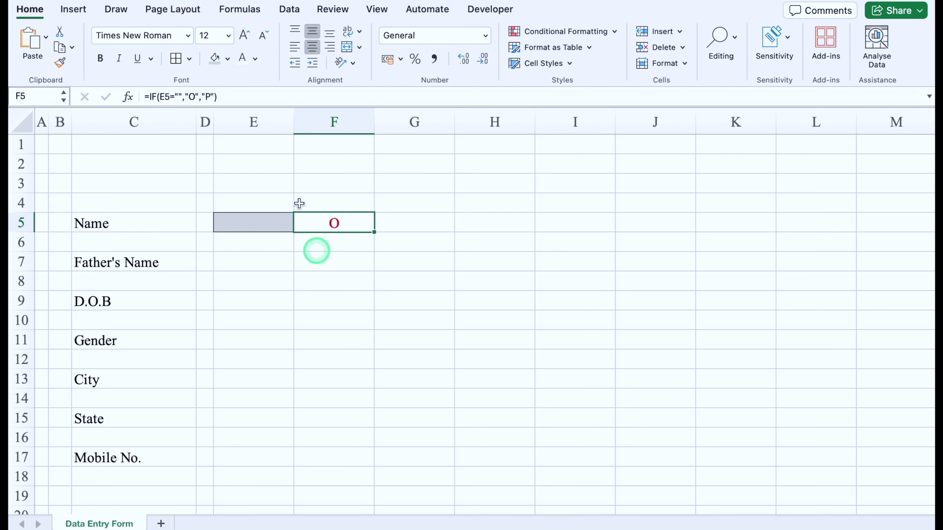
click(188, 36)
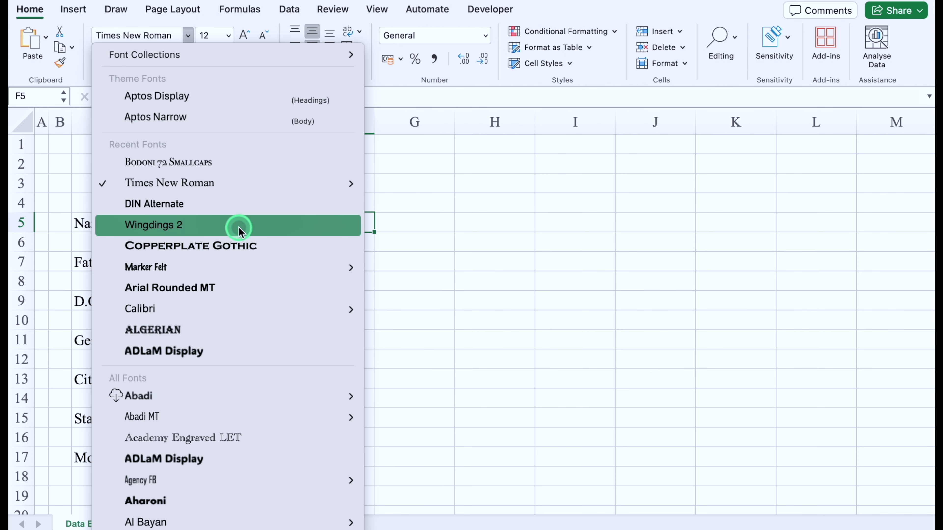
Step: Set F5's font to Wingdings 2, then check the tick with a test name in E5 and delete it
click(239, 231)
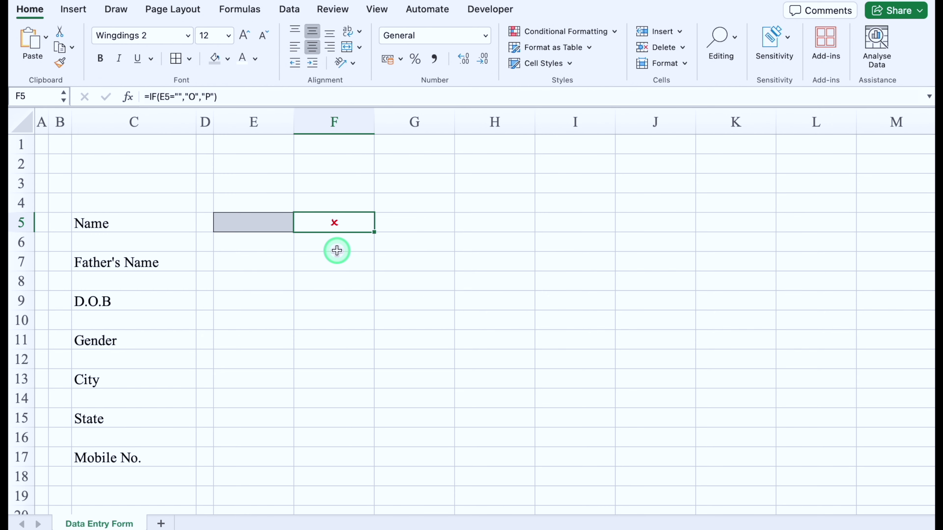
key(Left)
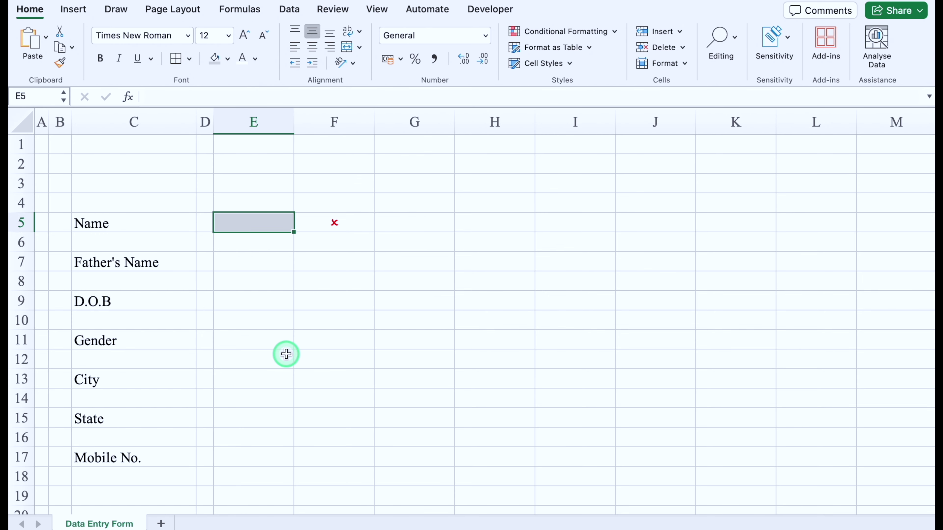
text(Vijay)
key(Return)
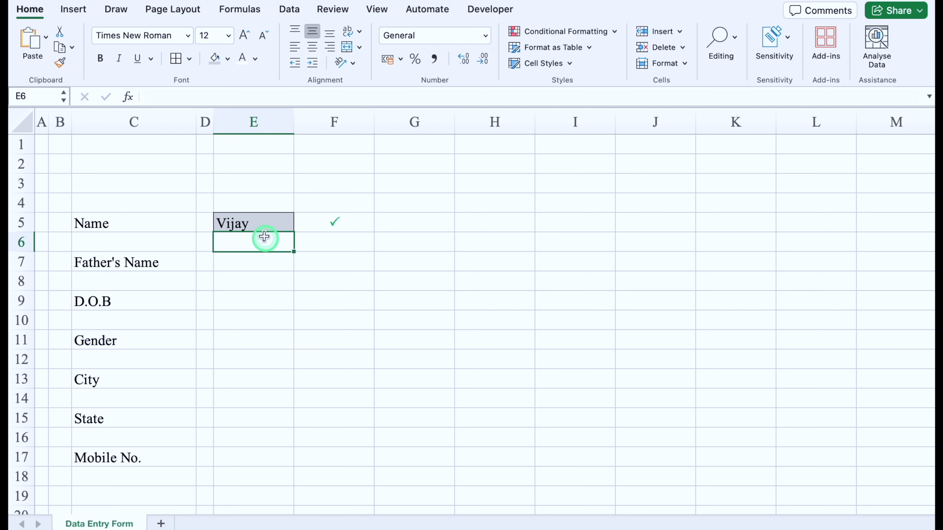
key(Up)
key(Delete)
Step: Copy the E5:F5 entry box and mark into E7, E9, E11, E13, E15 and E17
drag(263, 223, 310, 226)
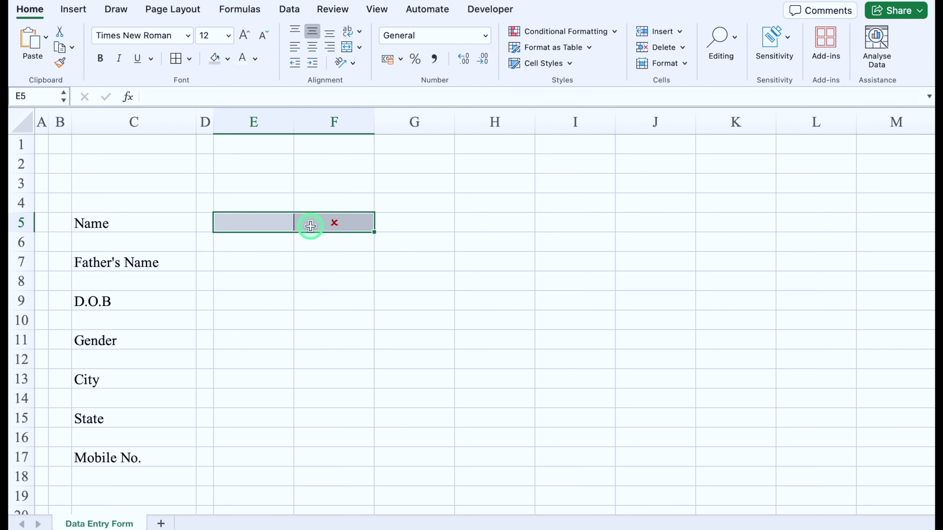
click(249, 260)
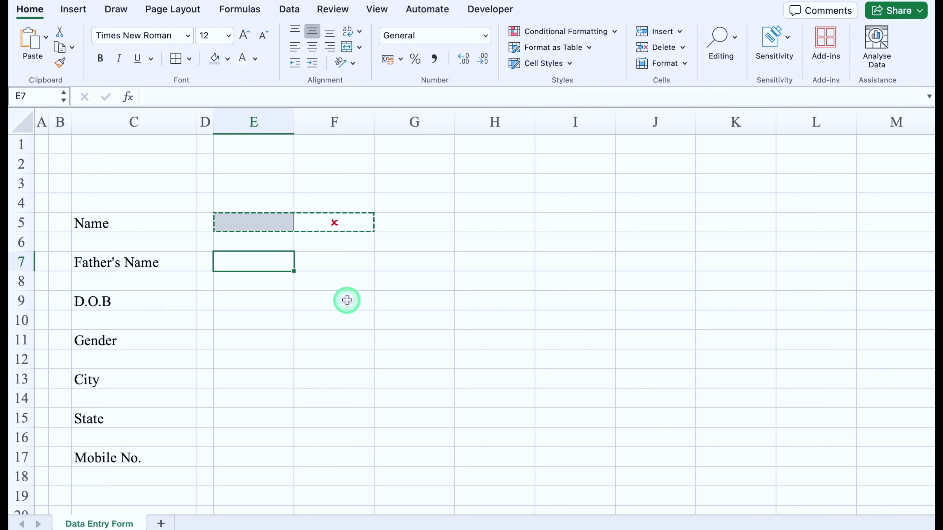
key(ctrl+v)
click(248, 299)
key(ctrl+v)
click(260, 339)
key(ctrl+v)
click(263, 379)
key(ctrl+v)
click(265, 418)
click(273, 338)
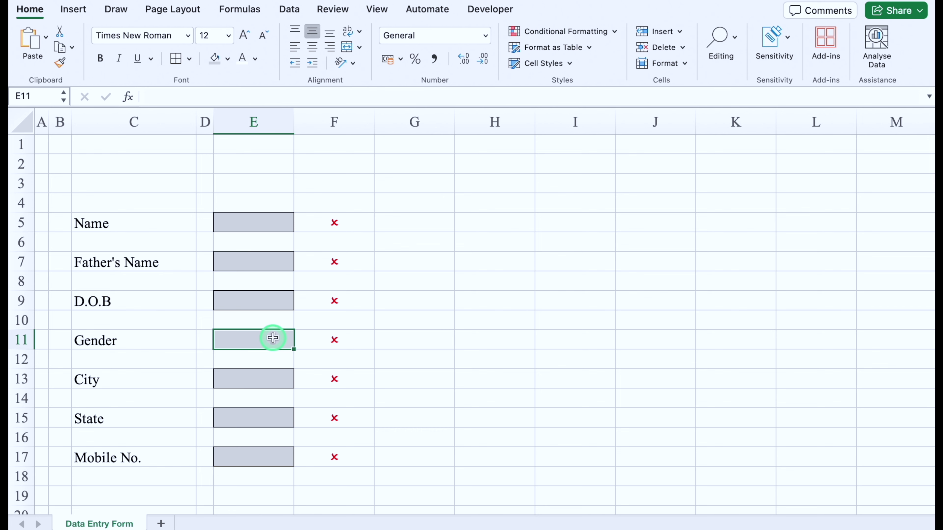
click(292, 10)
Step: Add a Data Validation list rule to E11 with source Male,Female
click(650, 37)
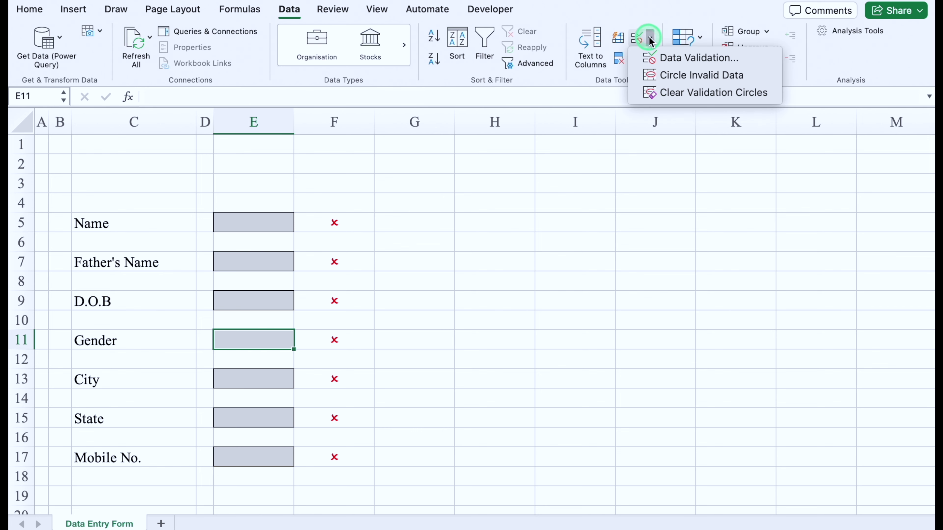
click(684, 60)
click(467, 139)
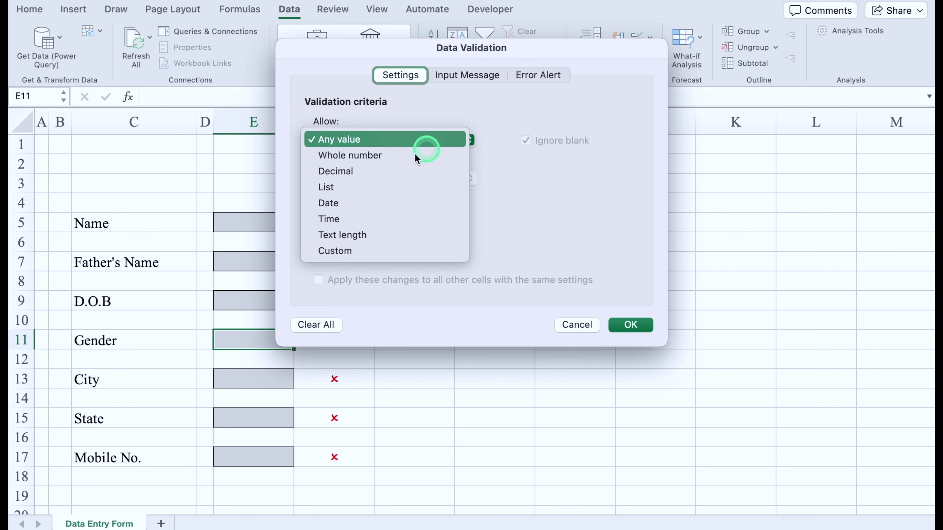
click(385, 187)
click(361, 216)
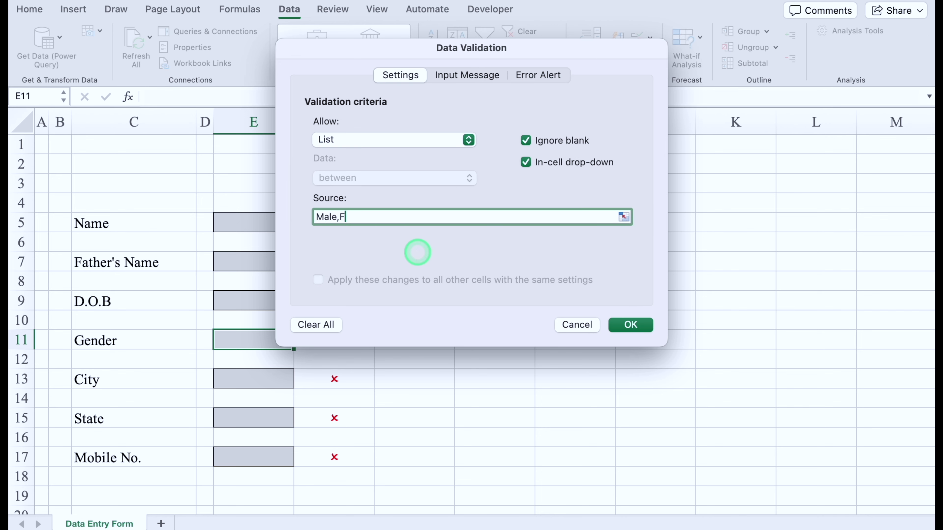
click(633, 323)
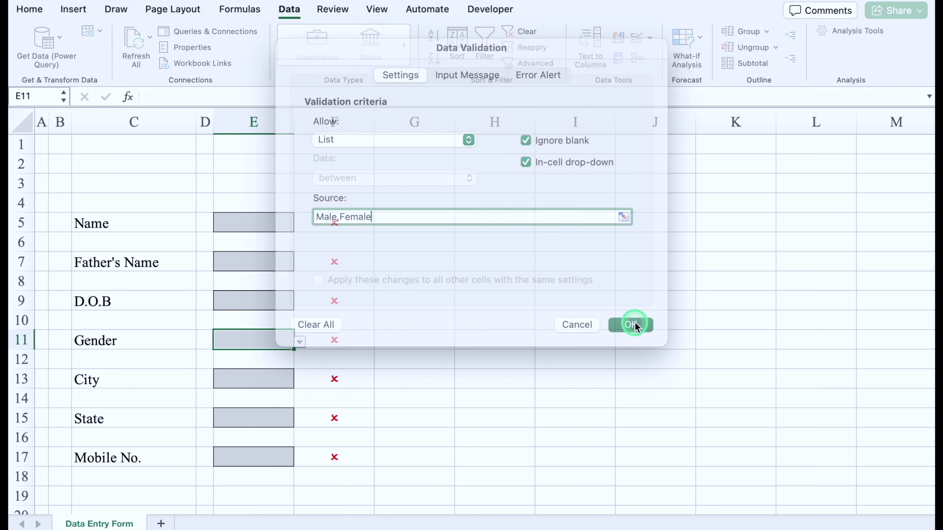
Step: Test the Gender dropdown with Male then Female, and narrow column G to a thin spacer
click(297, 342)
click(236, 359)
click(300, 343)
click(246, 372)
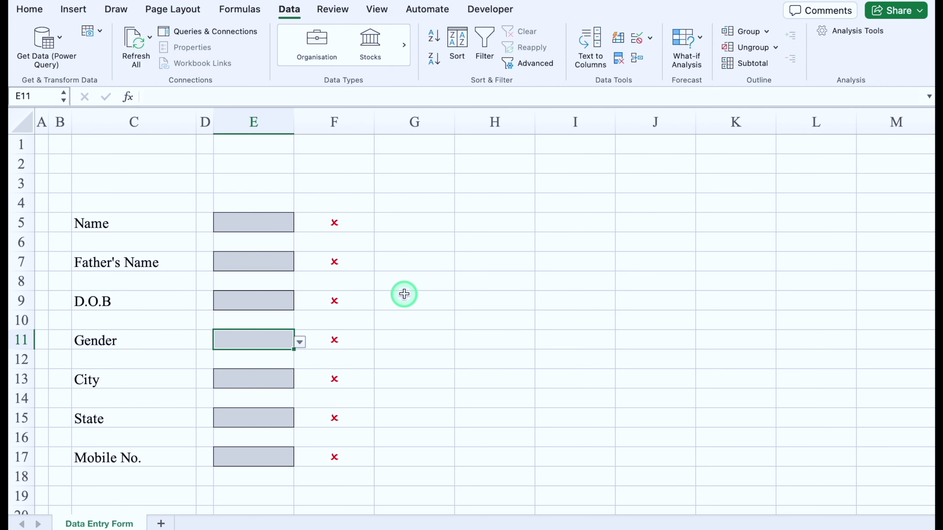
drag(455, 117, 393, 118)
Step: Enter the labels Reg. No., Joining Date, Batch No. and Course in H5, H7, H9 and H11
click(434, 219)
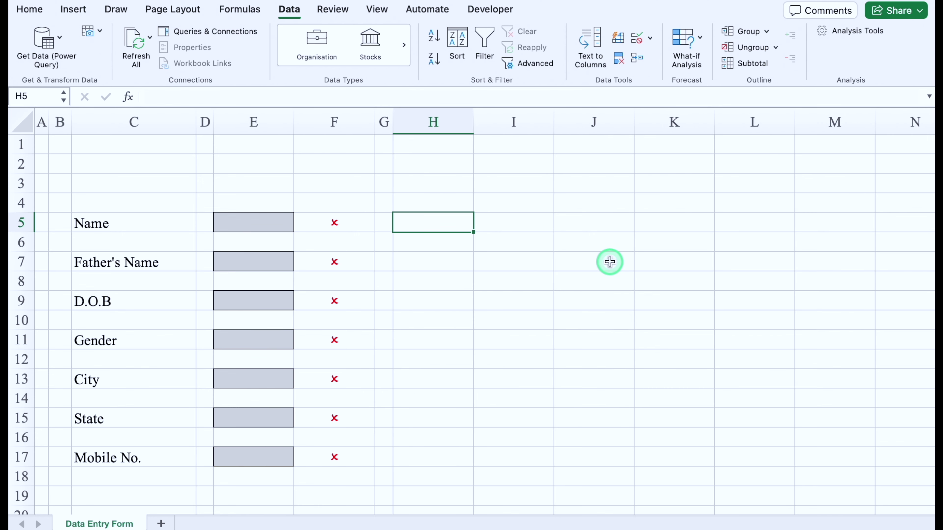
text(Reg. No.)
key(Return)
key(Return)
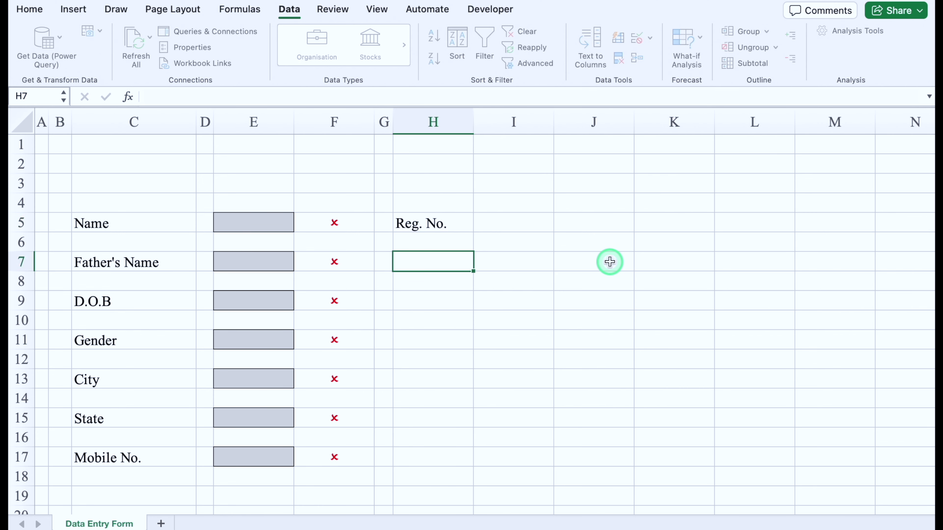
text(Joining Date)
key(Return)
key(Return)
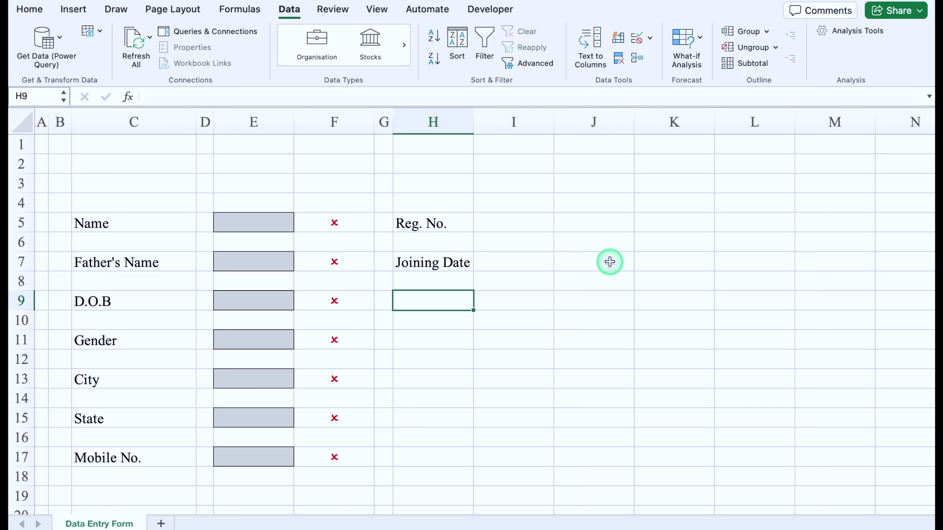
text(Batch No.)
key(Return)
key(Return)
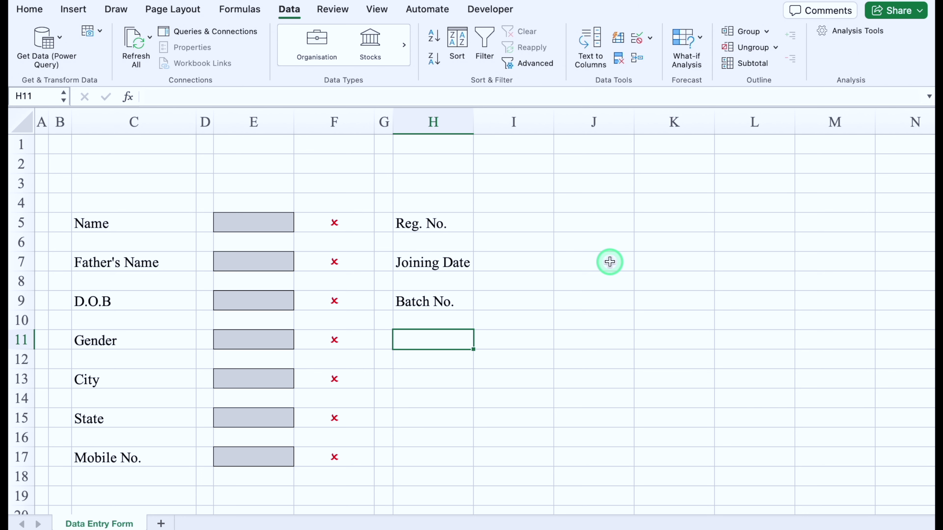
text(Course)
Step: Copy the E5:F5 input box and mark into J5, J7, J9 and J11
drag(280, 219, 320, 223)
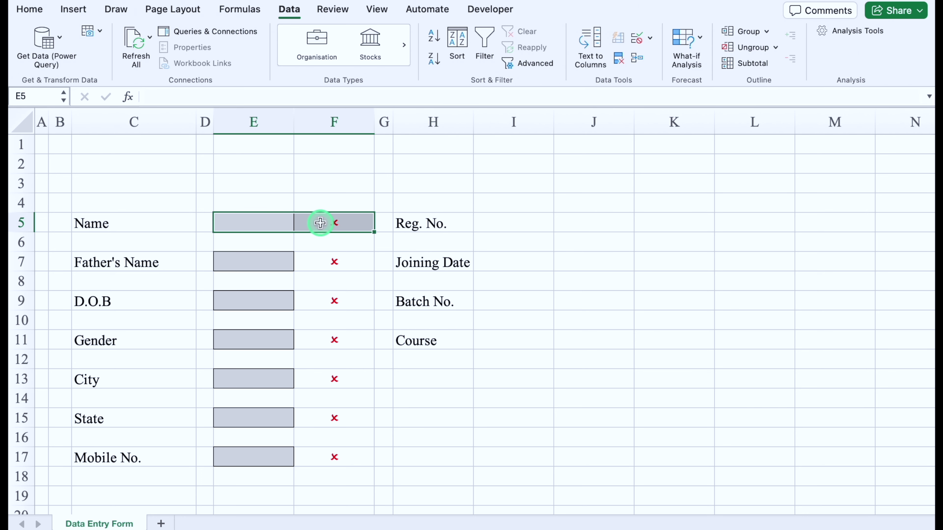
click(581, 224)
key(super+v)
click(594, 261)
key(super+v)
click(594, 300)
key(super+v)
click(600, 338)
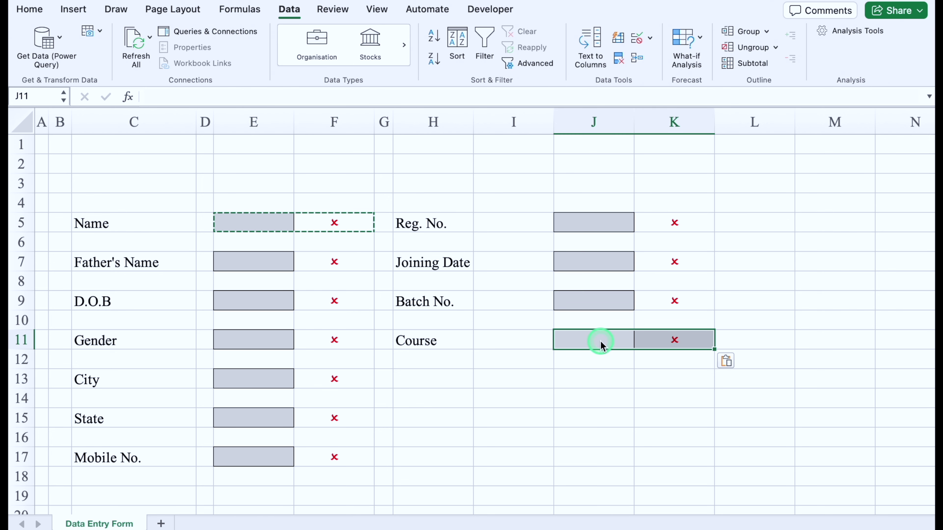
Step: Narrow spacer column I, widen input columns E and J, then widen label columns C and H
drag(553, 123, 487, 134)
click(254, 121)
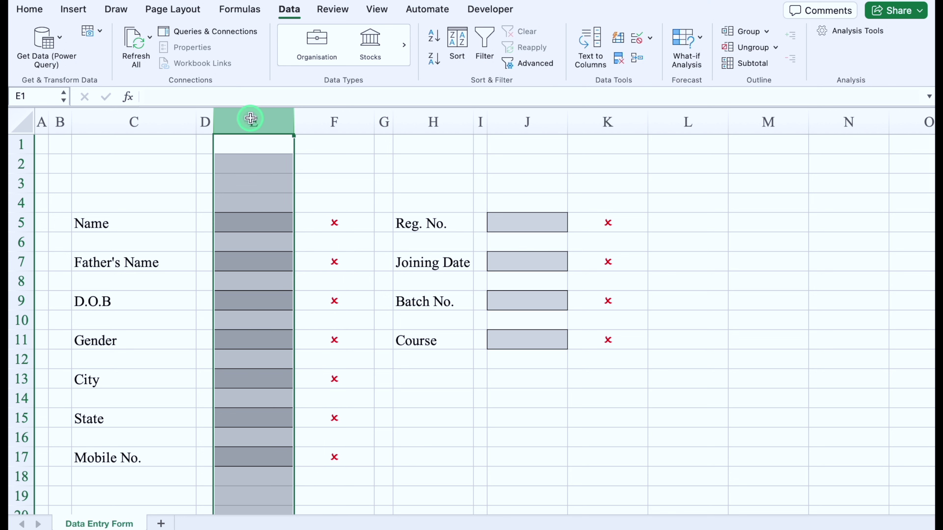
super+click(531, 116)
drag(567, 123, 607, 128)
click(140, 120)
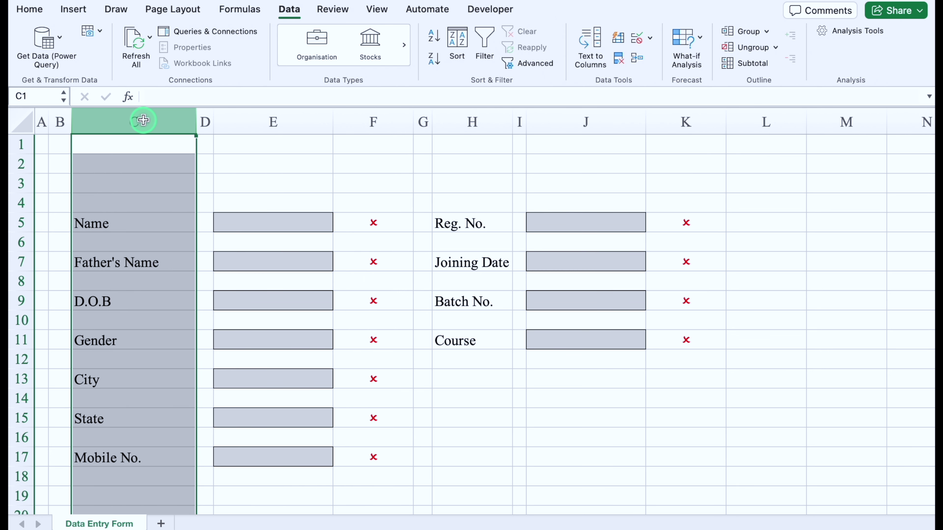
super+click(497, 116)
drag(196, 115, 200, 116)
Step: Merge C2:J2, enter the title 'Data Entry Form' and fill it blue
click(105, 160)
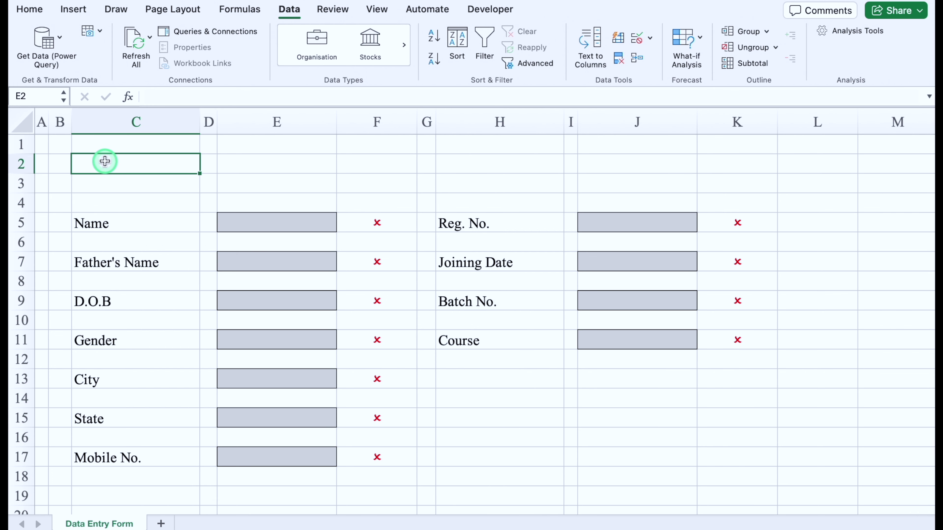
drag(106, 161, 633, 169)
click(33, 10)
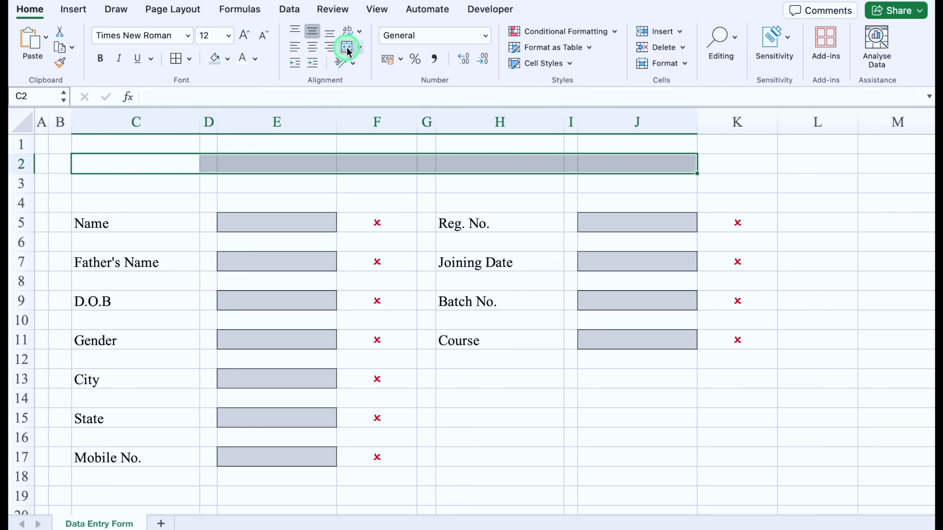
click(347, 48)
text(Data Entry Form)
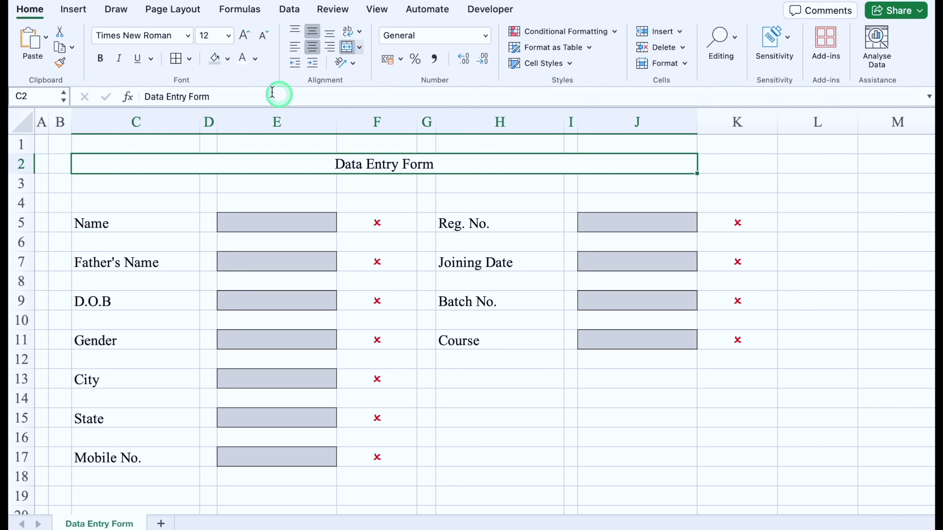
click(227, 59)
click(311, 223)
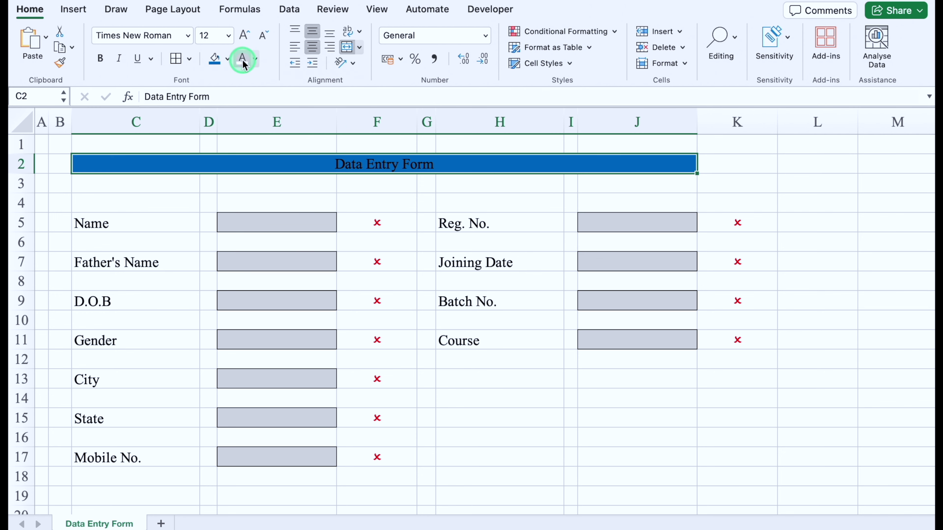
Step: Set the title font to Bodoni 72 Smallcaps size 22 and re-merge it across C2:K2
click(187, 35)
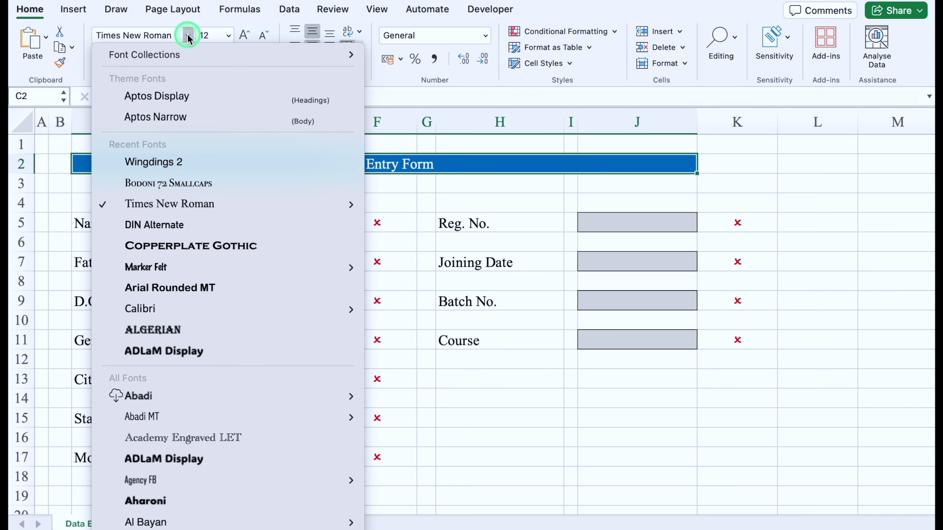
click(198, 187)
click(244, 36)
click(245, 36)
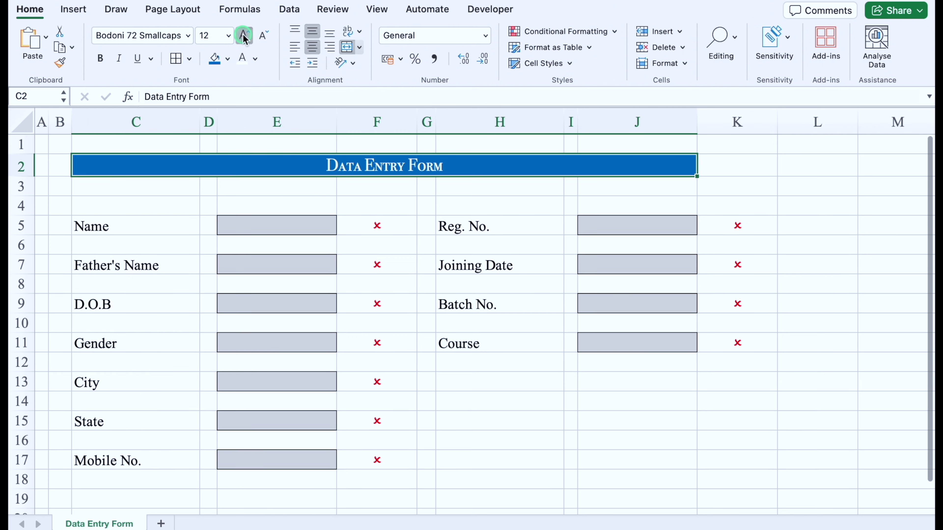
click(244, 36)
click(245, 35)
click(244, 35)
drag(698, 172, 722, 168)
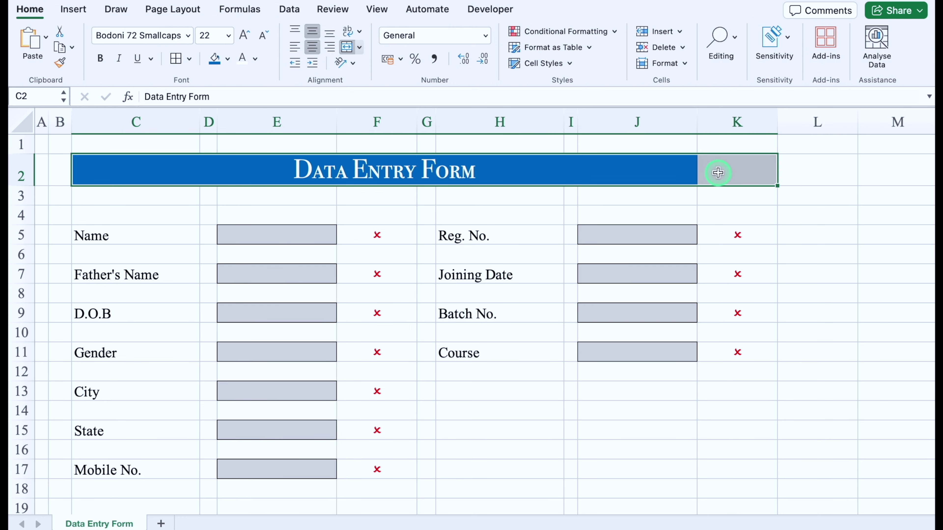
click(346, 47)
click(347, 47)
scroll(544, 130, down, 3)
drag(46, 190, 572, 413)
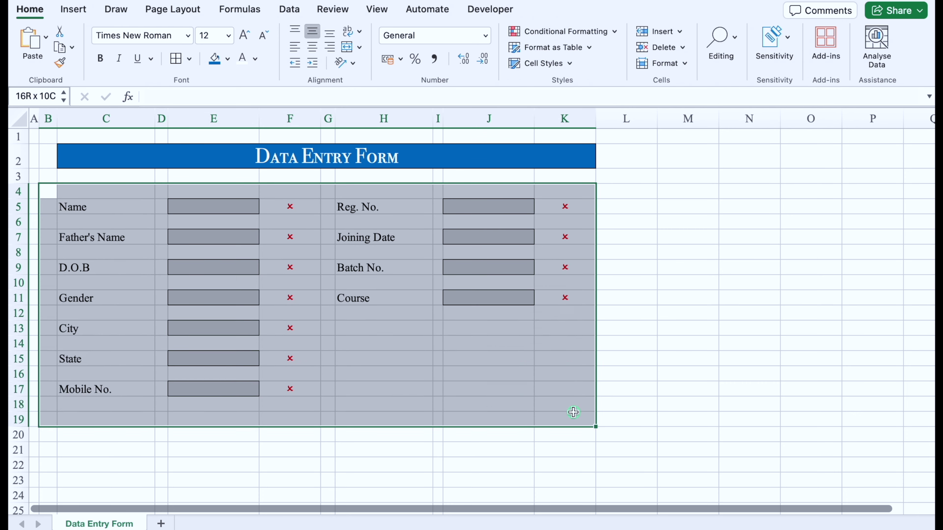
Step: Put a thick box border around the form fields and merge the title across B2:K2
click(189, 58)
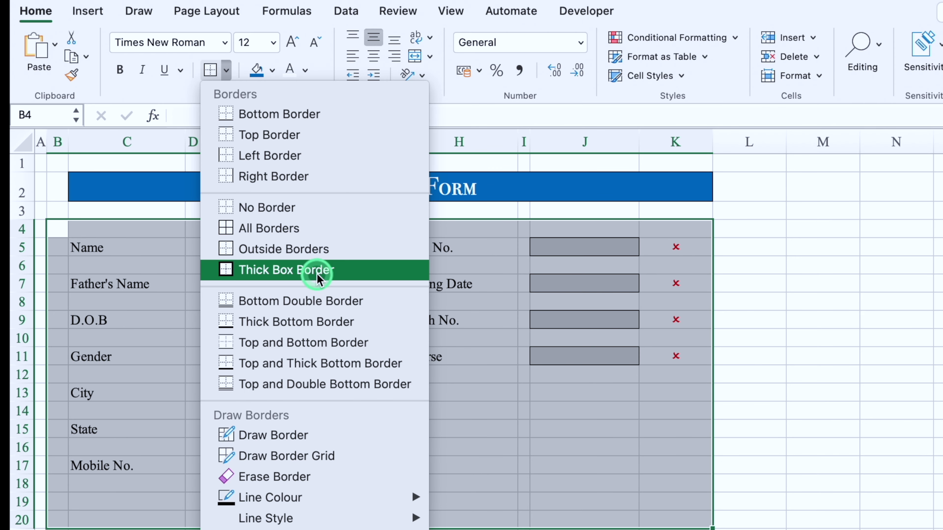
click(318, 270)
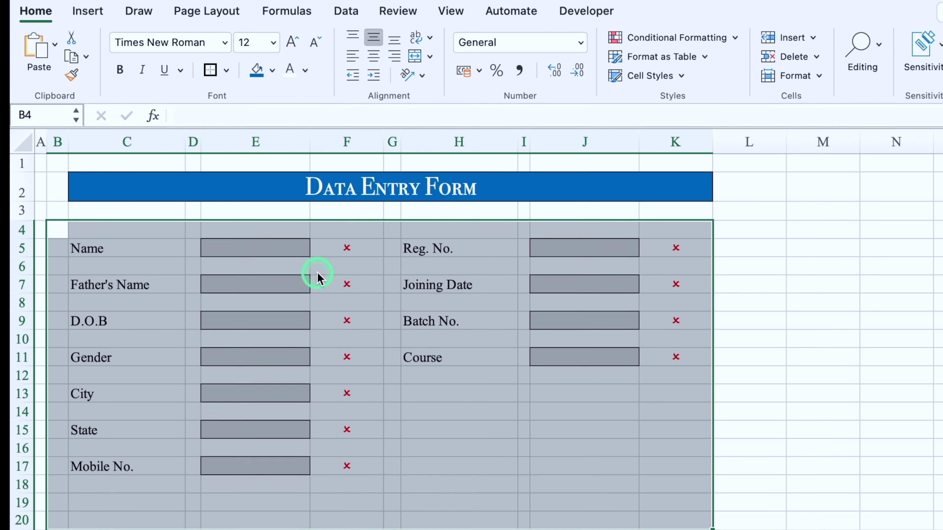
drag(73, 185, 61, 186)
click(413, 56)
click(823, 210)
Step: Shrink row 3 to a thin gap and hide the sheet gridlines
drag(22, 220, 21, 212)
click(451, 11)
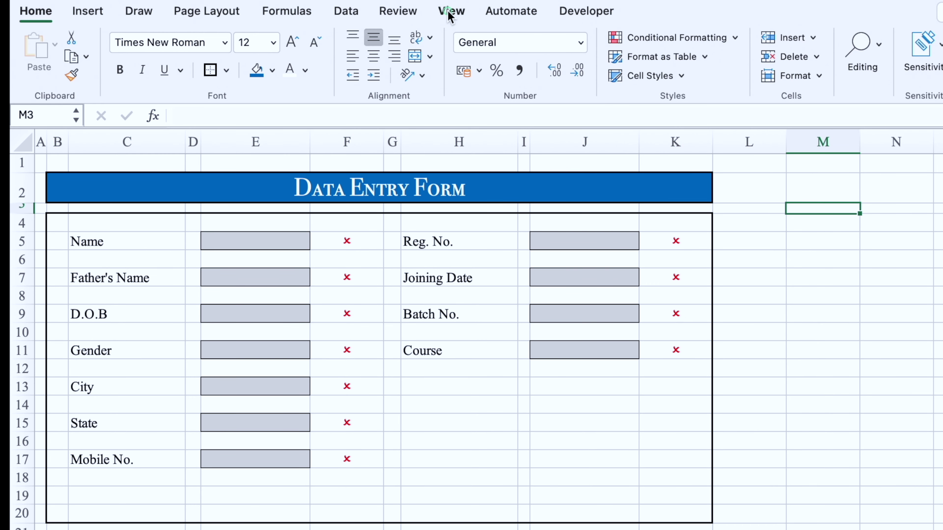
click(463, 46)
click(387, 124)
Step: Shrink the blank rows 6, 8, 10, 12, 14 and 16 to about 7 px high
click(23, 259)
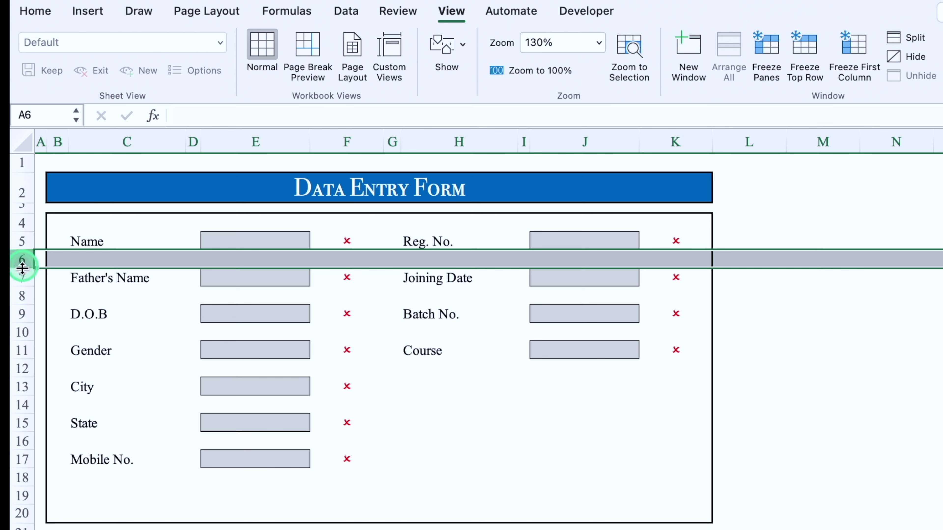
super+click(21, 295)
super+click(22, 332)
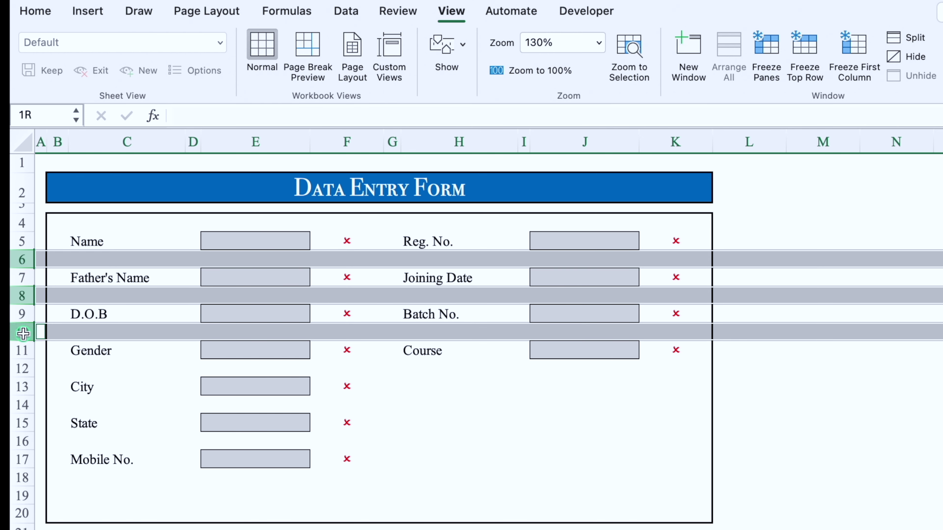
super+click(23, 367)
super+click(22, 405)
super+click(22, 442)
drag(23, 340, 24, 330)
click(454, 522)
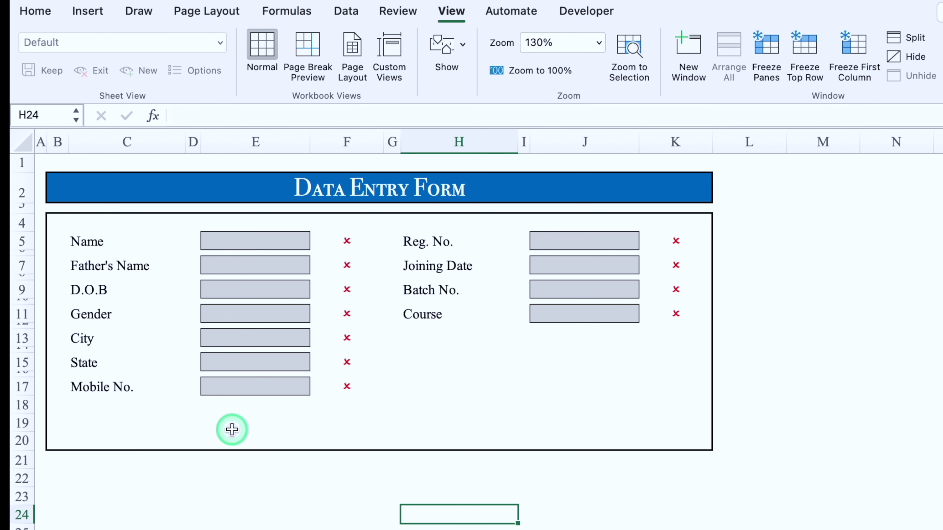
click(240, 387)
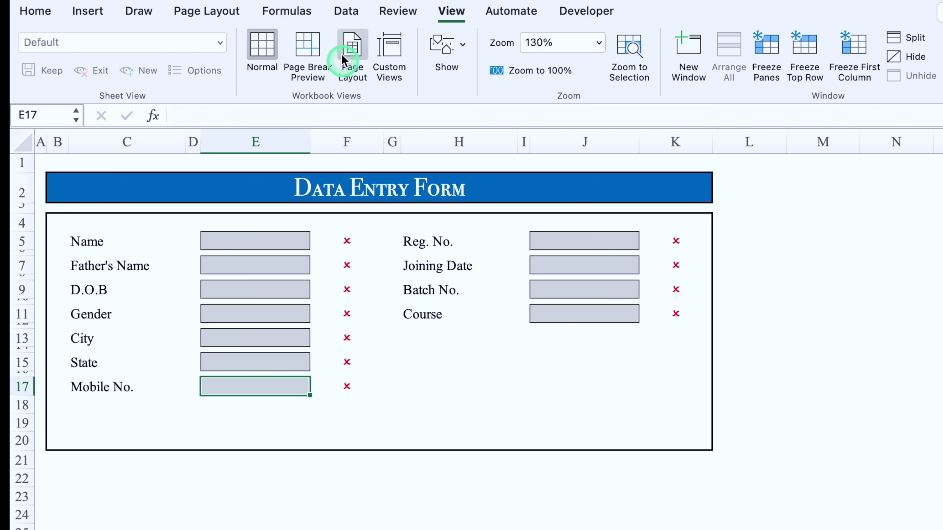
Step: Add a text-length validation rule to E17 requiring exactly 10 characters
click(346, 11)
click(777, 44)
click(820, 69)
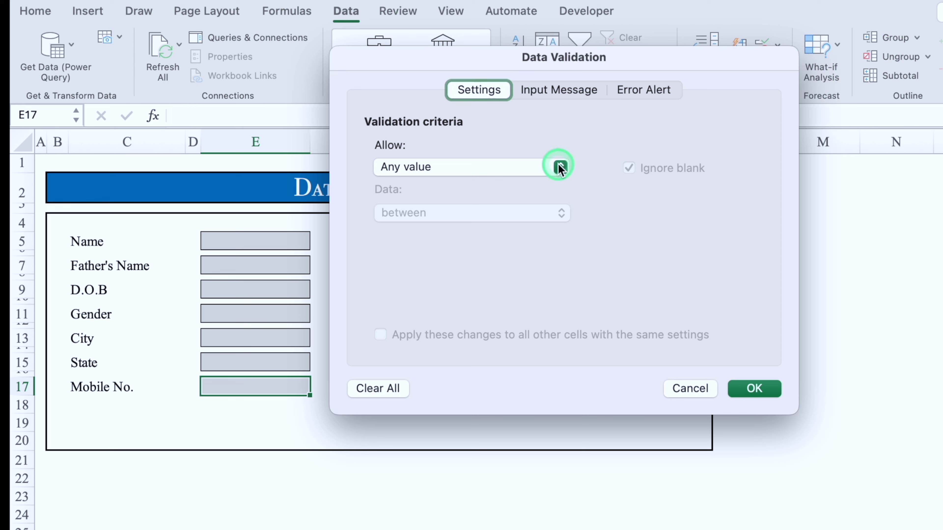
click(560, 168)
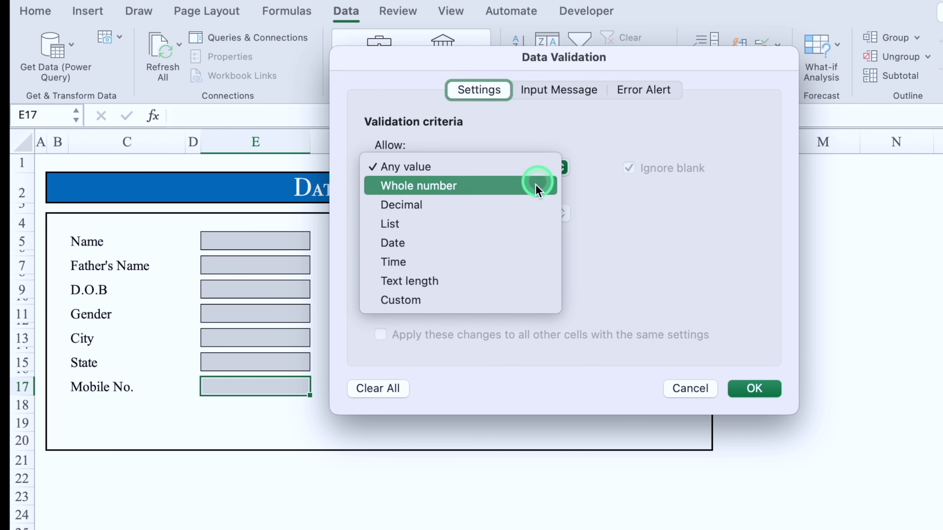
click(501, 282)
click(448, 261)
click(448, 309)
click(428, 263)
text(10)
key(Tab)
text(1)
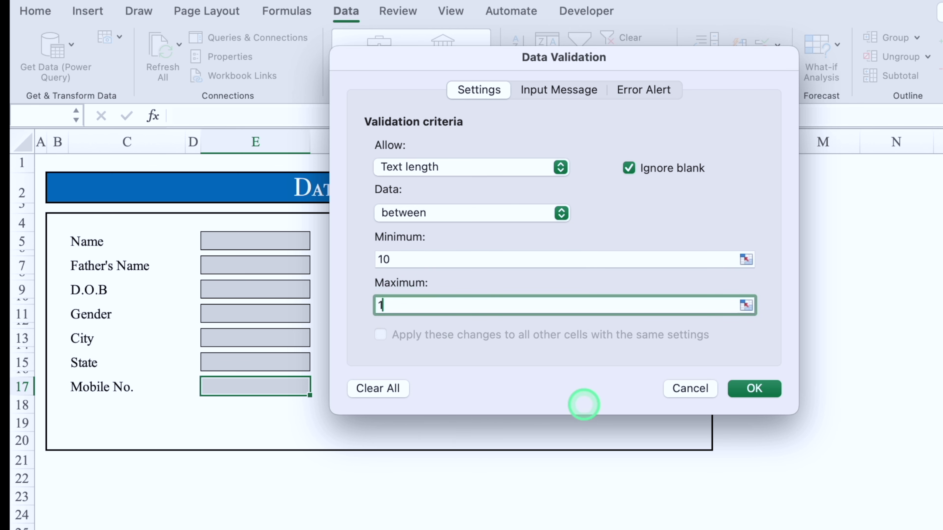
text(0)
click(754, 388)
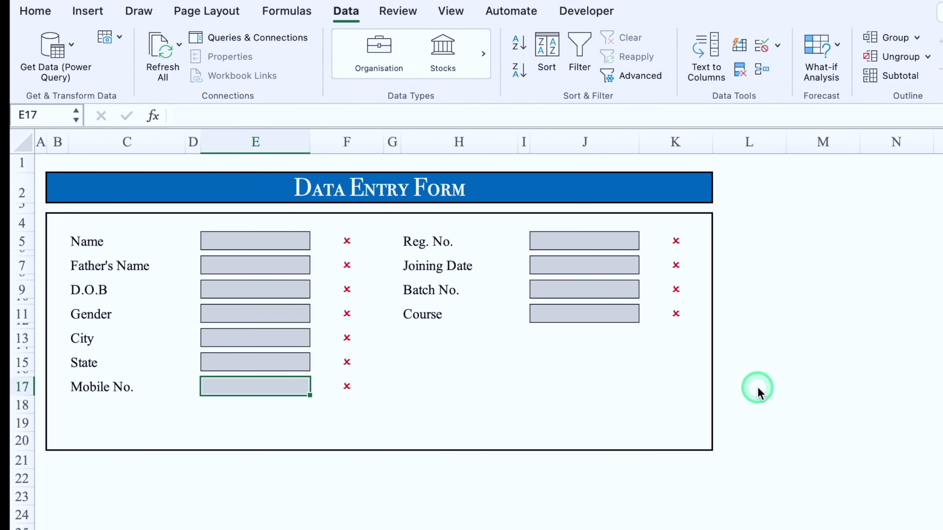
Step: Test the rule with 1234 and cancel the rejection alert
text(123)
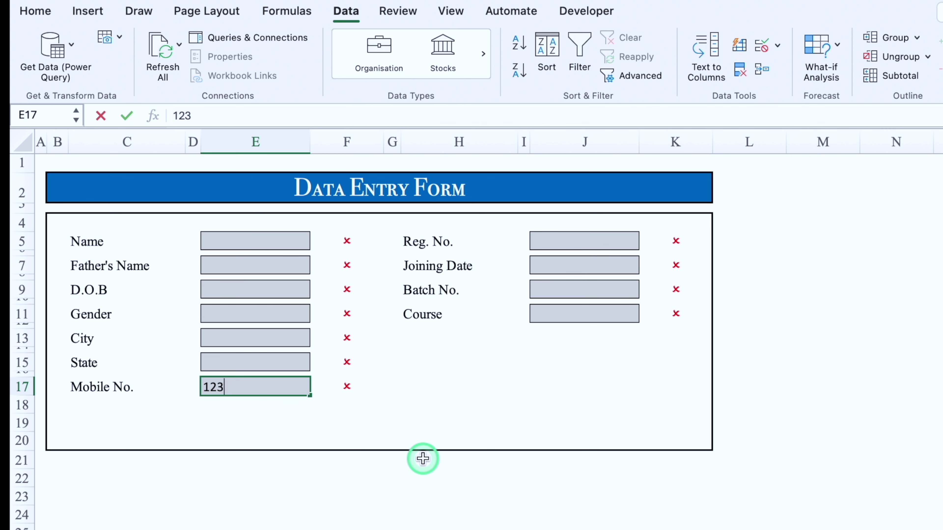
text(4)
key(Return)
click(511, 270)
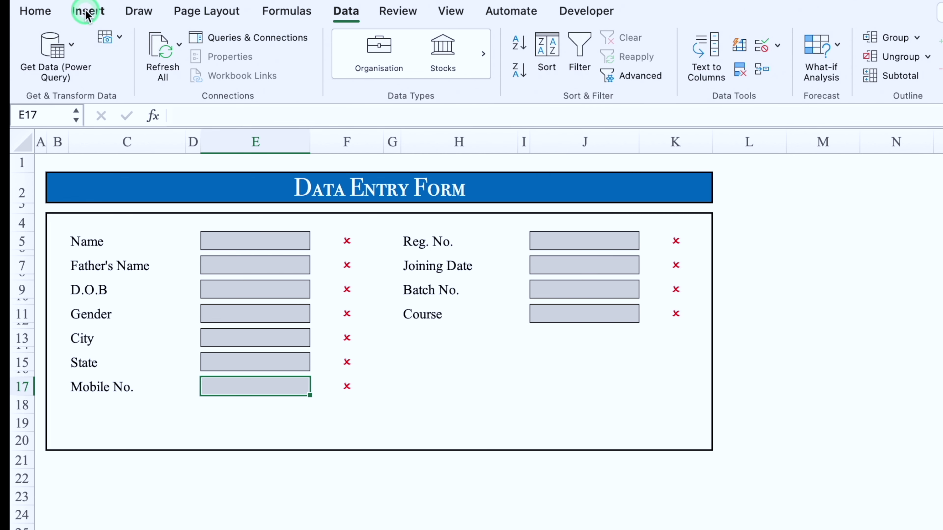
click(86, 12)
Step: Draw a flat rounded rectangle button below the form fields
click(347, 44)
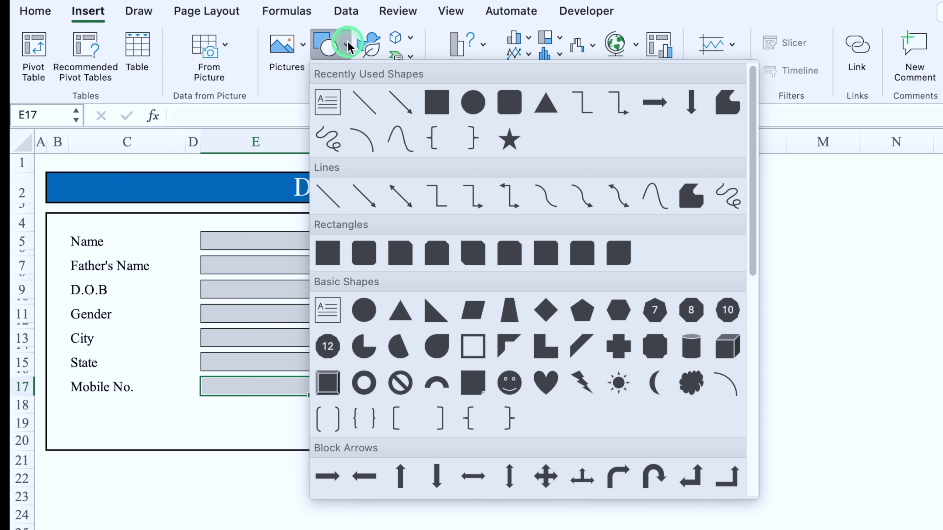
click(508, 100)
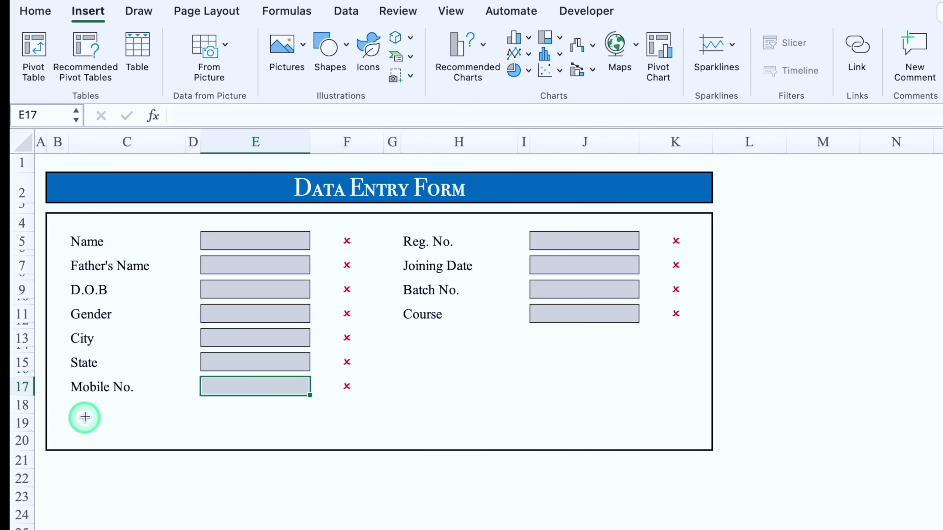
click(85, 418)
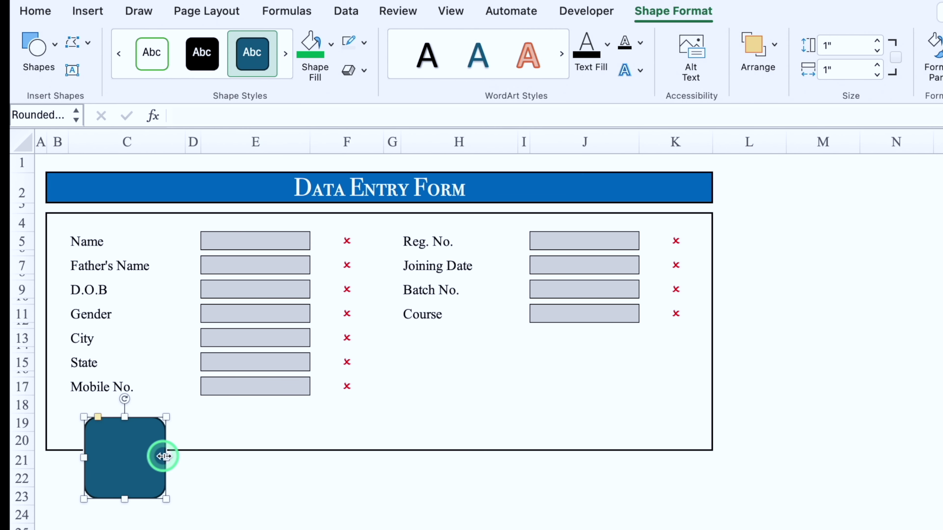
drag(167, 458, 274, 457)
drag(179, 497, 175, 449)
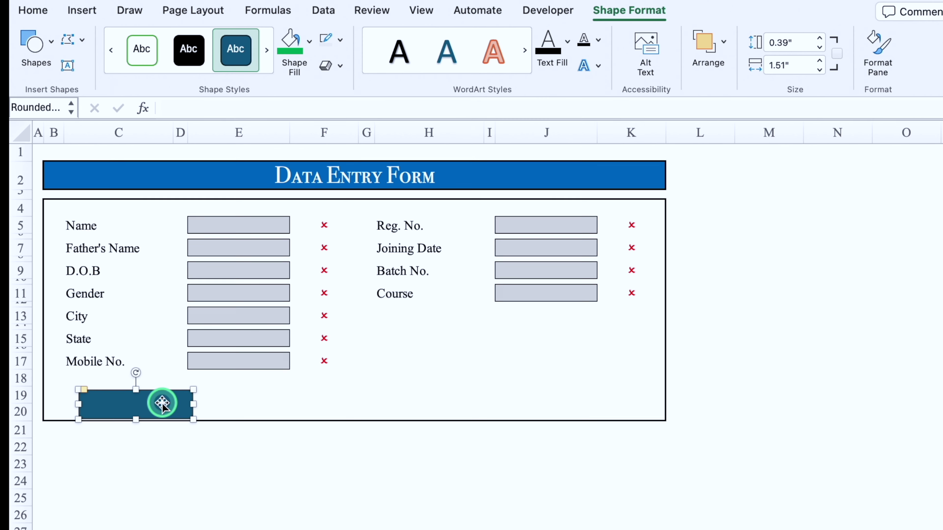
scroll(163, 404, up, 2)
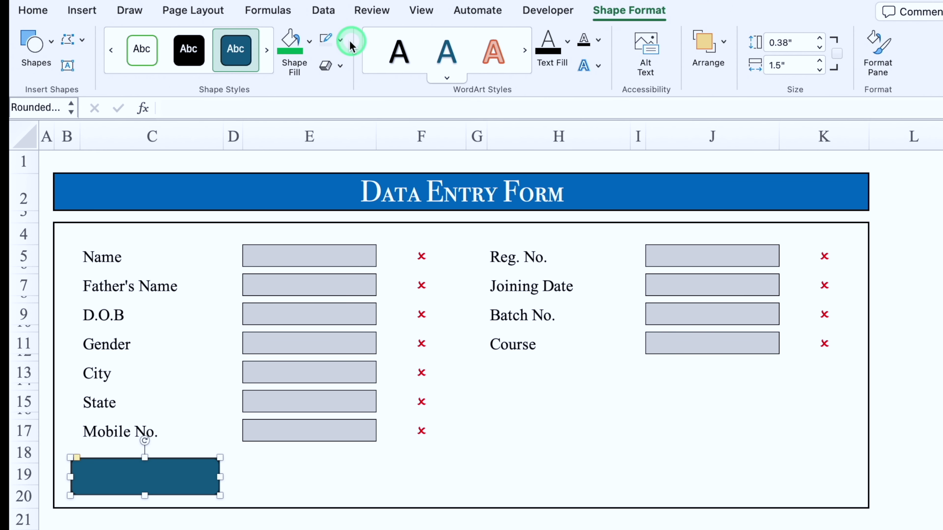
Step: Give the button no outline, a green fill, a bevel and an outer shadow
click(340, 40)
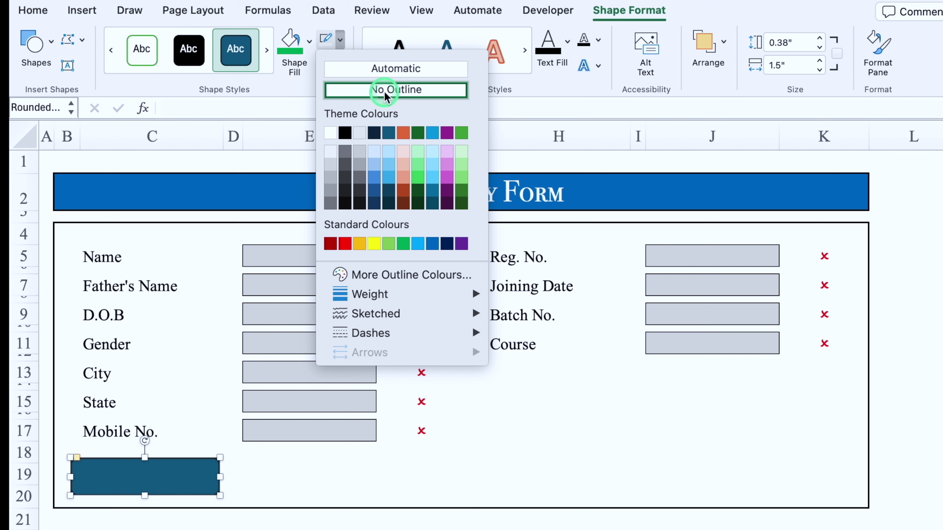
click(385, 96)
click(293, 56)
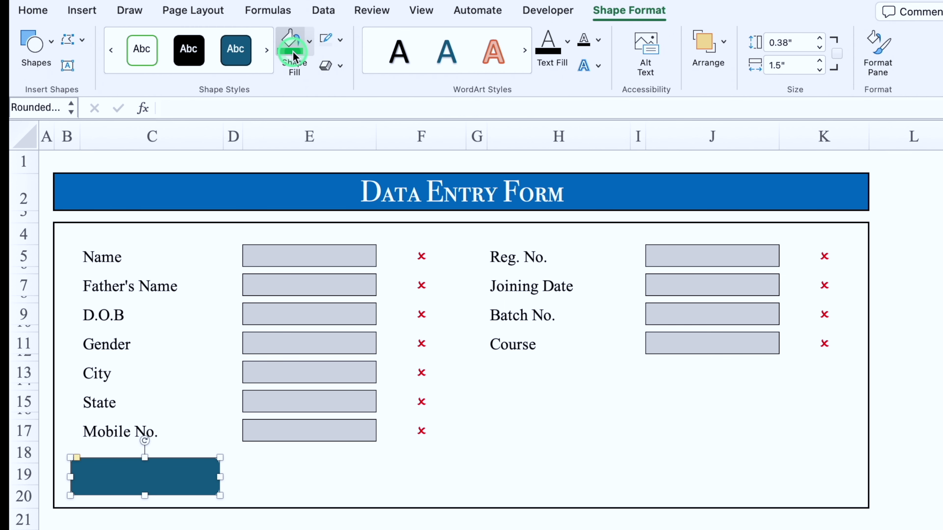
click(341, 65)
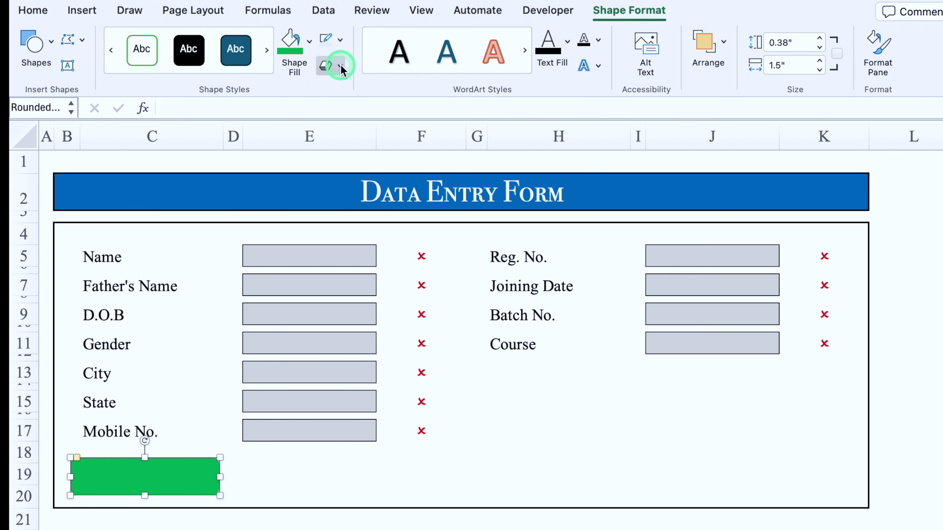
mouse_move(411, 195)
click(576, 270)
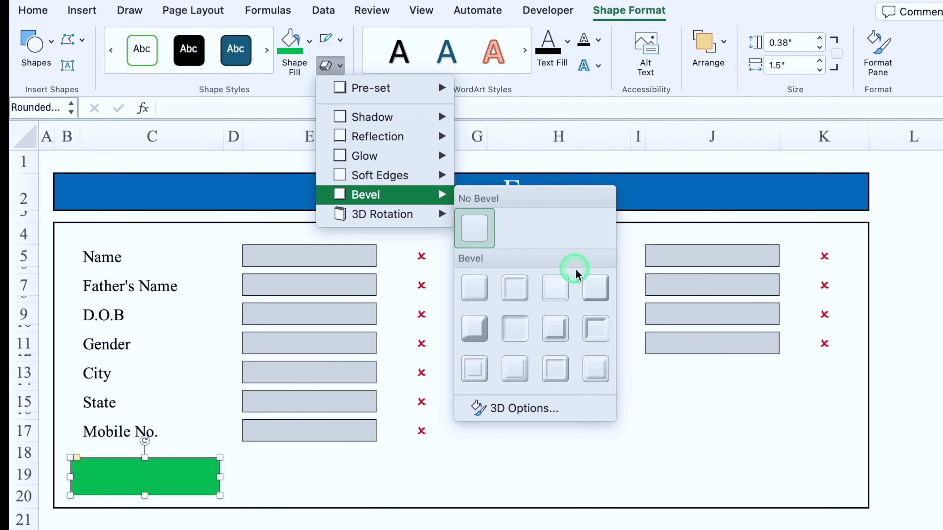
click(596, 288)
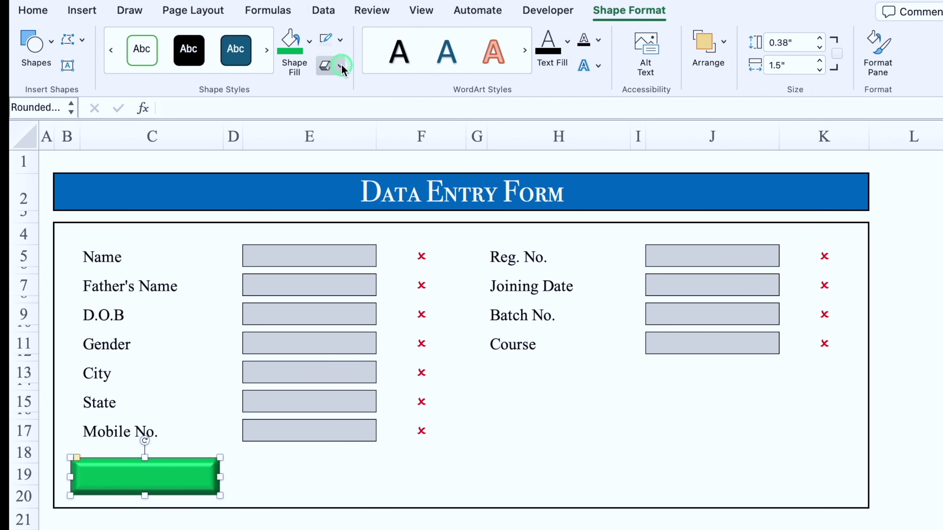
click(340, 65)
click(408, 117)
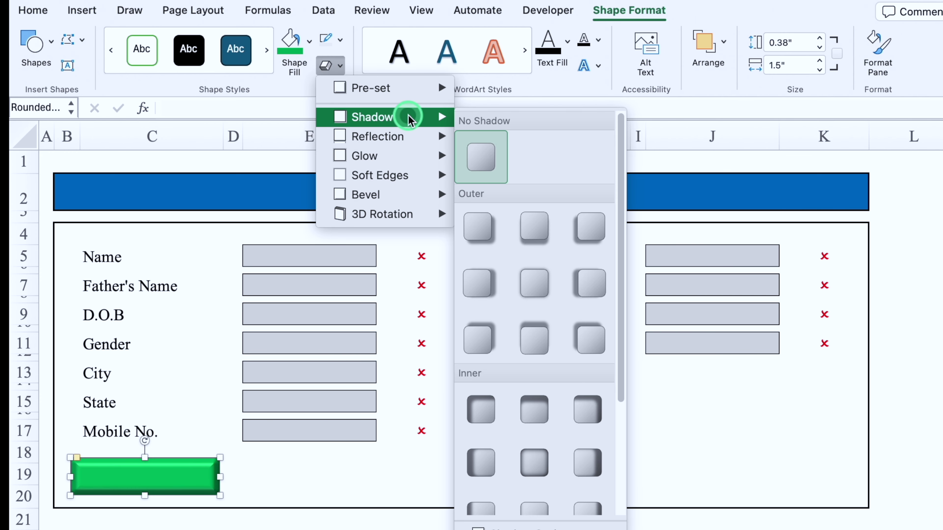
click(536, 227)
drag(218, 497, 199, 490)
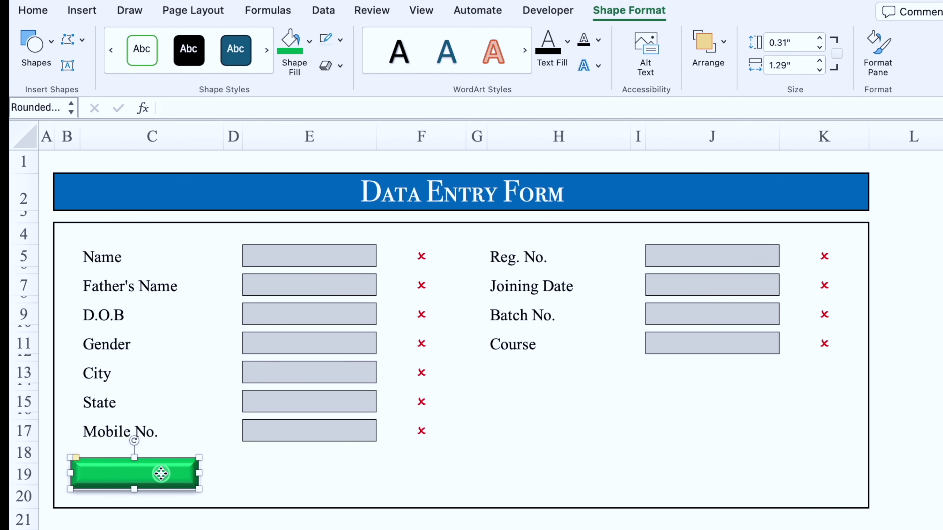
Step: Label the button SUBMIT in bold DIN Alternate, size 12
click(161, 474)
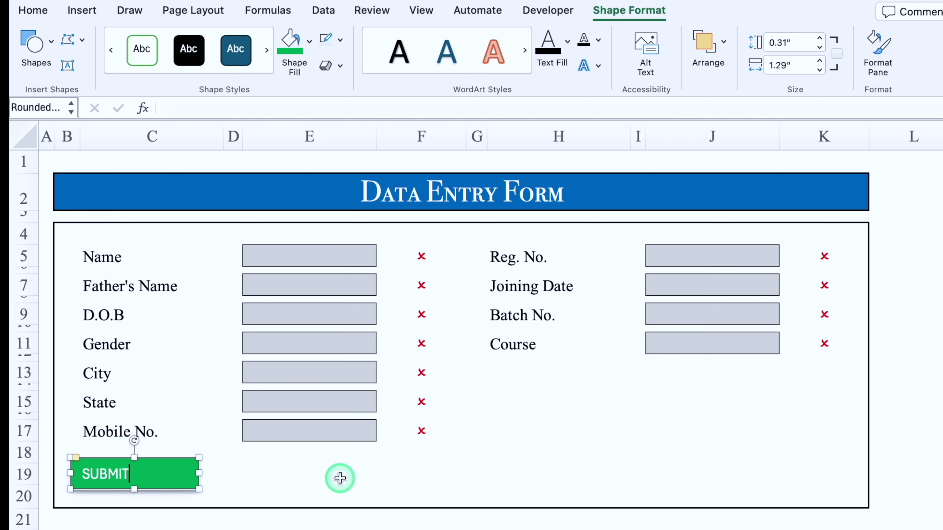
click(340, 479)
click(196, 463)
click(39, 15)
click(210, 40)
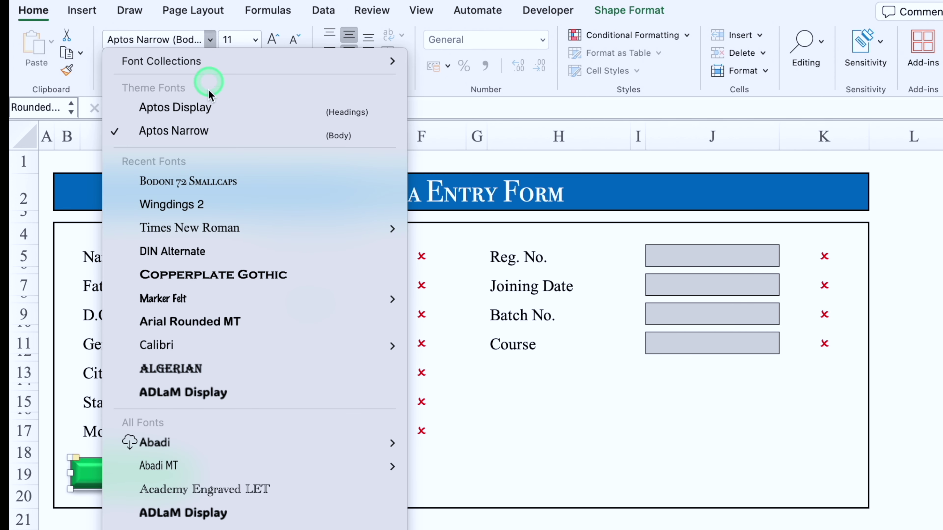
click(204, 248)
click(111, 65)
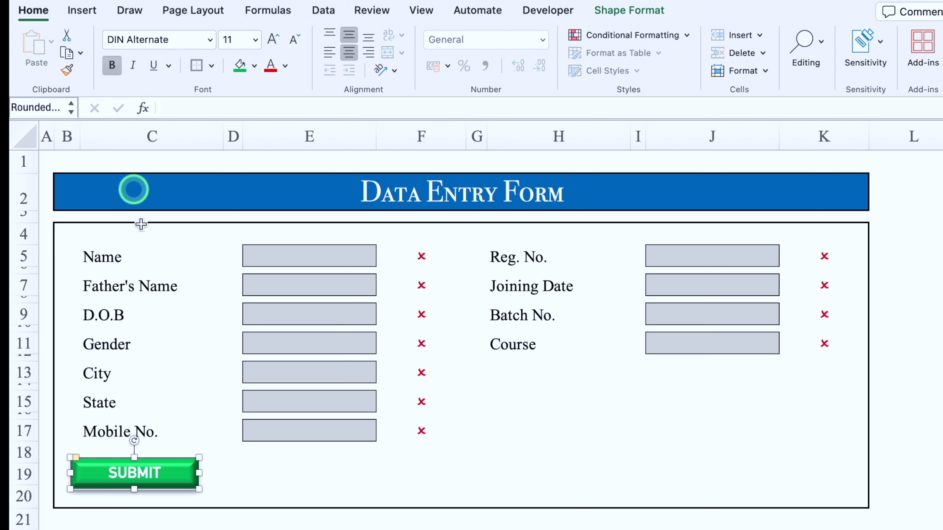
click(274, 39)
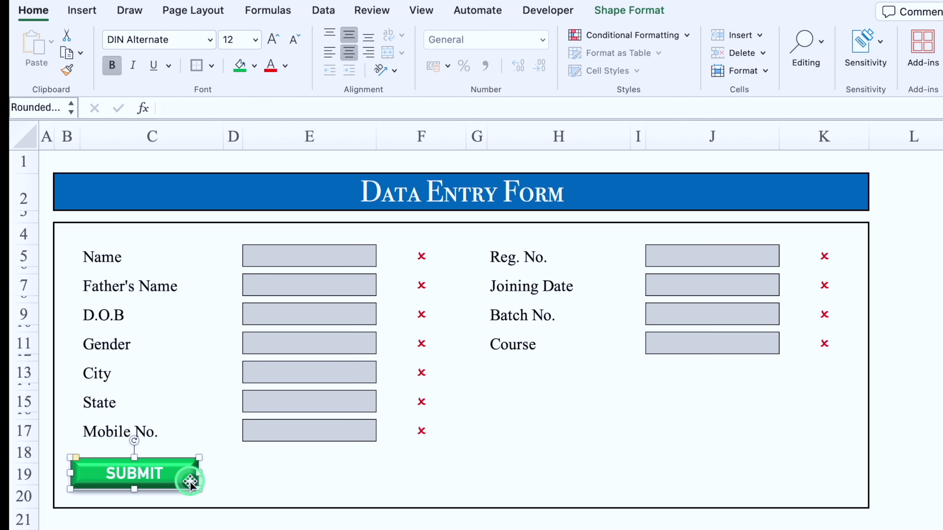
Step: Duplicate the button to the right, fill it red and relabel it CLEAR
drag(187, 489, 351, 477)
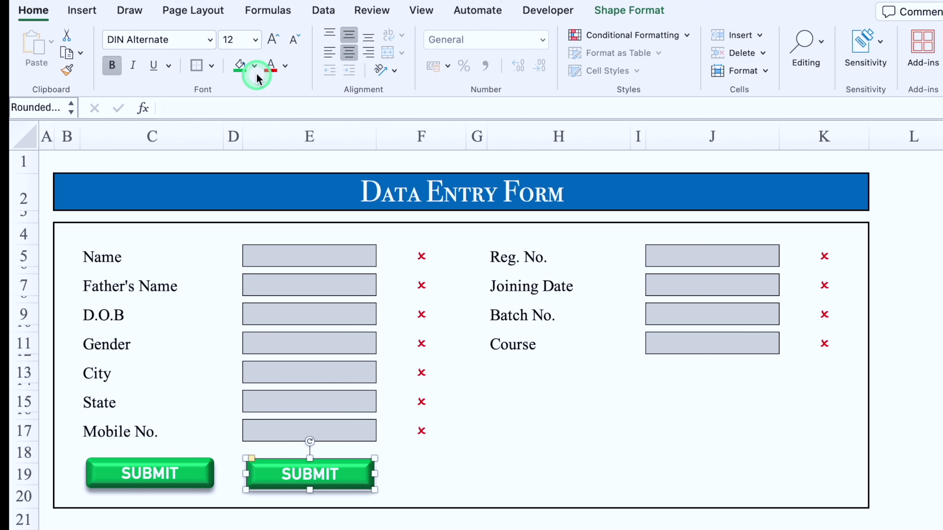
click(254, 65)
click(297, 266)
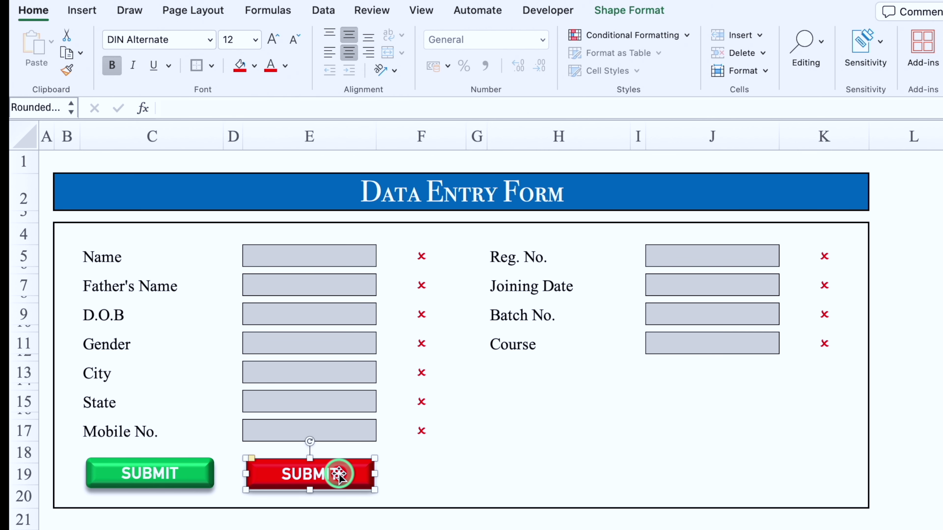
drag(342, 475, 270, 474)
text(CLEAR)
click(496, 498)
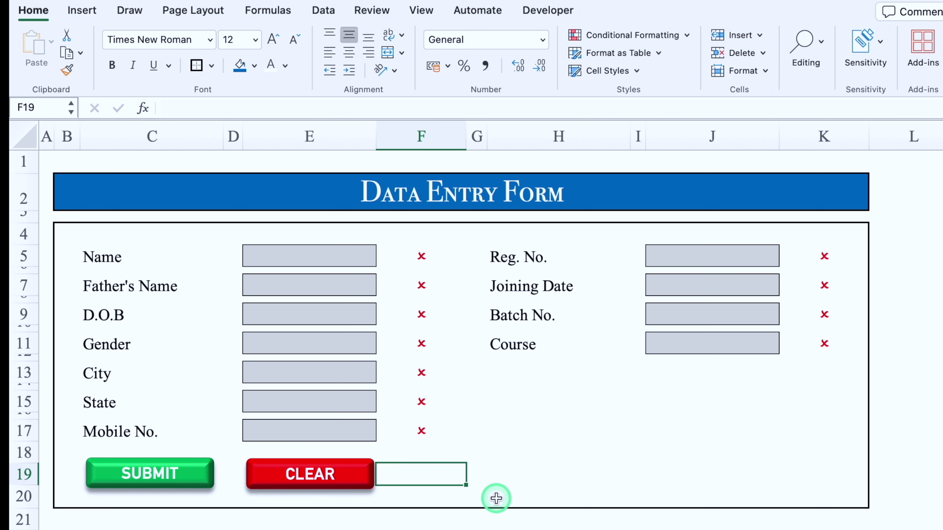
click(510, 376)
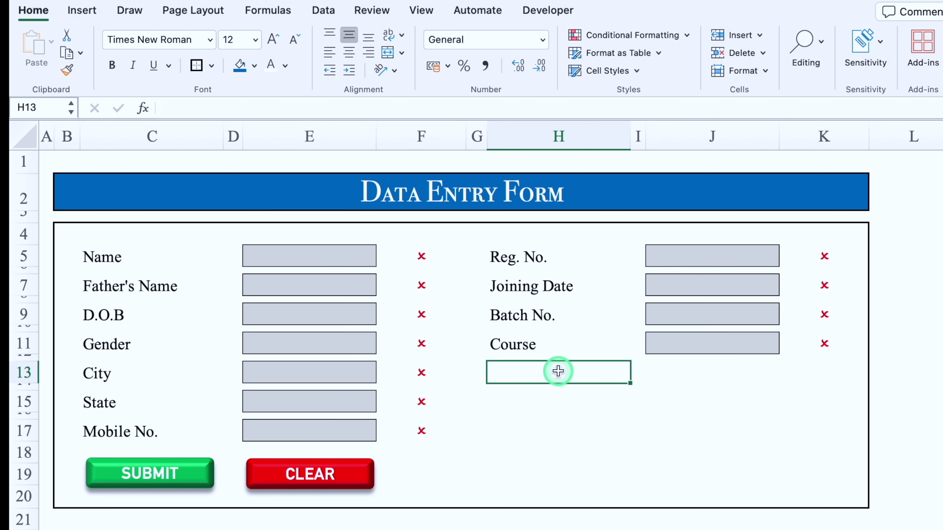
Step: Enter =COUNTIF(F5:F17,"P")+COUNTIF(K5:K11,"P") in H13
text(=)
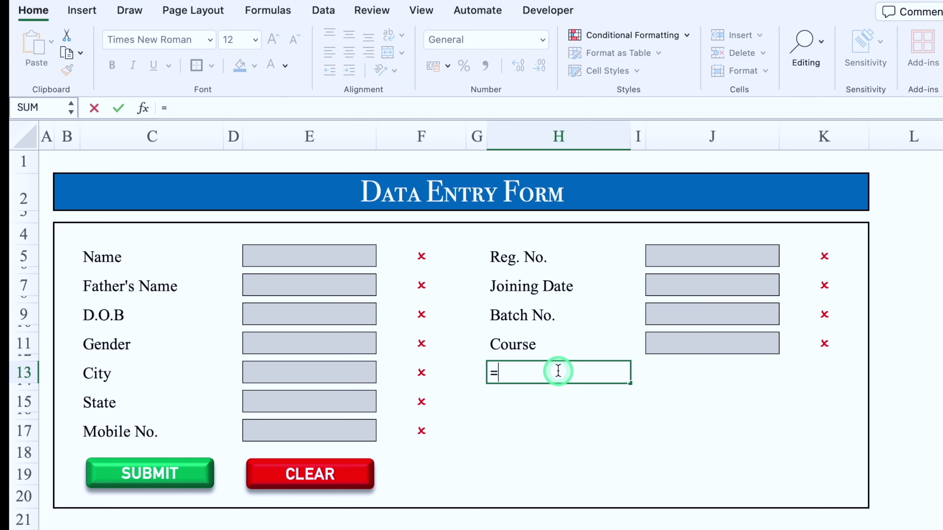
text(countif)
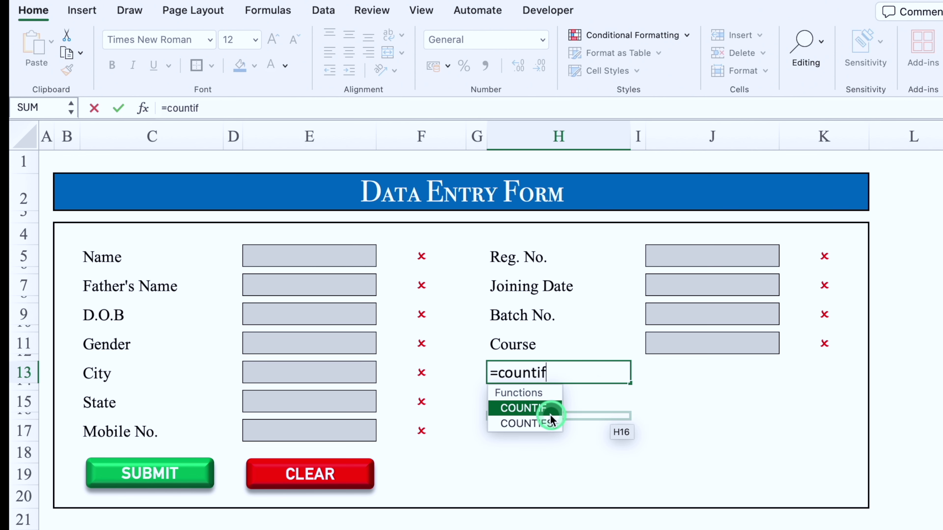
double_click(545, 411)
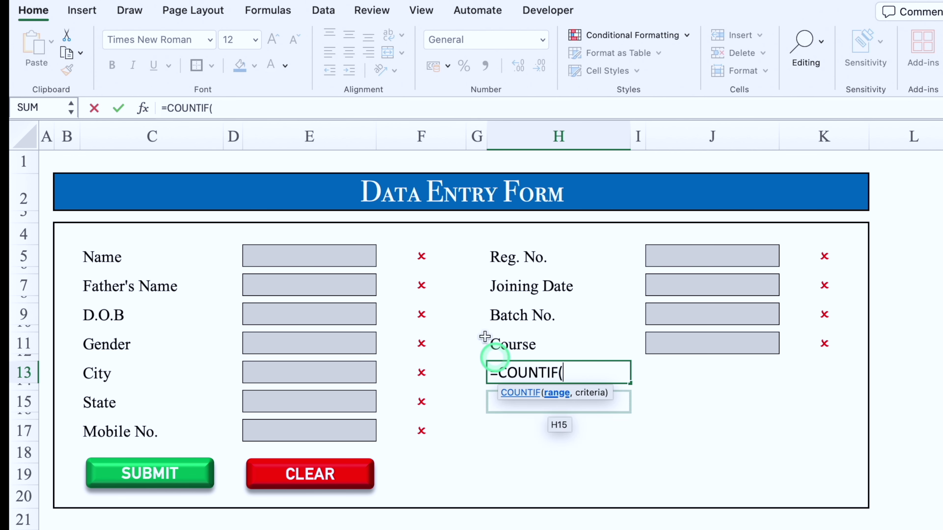
drag(432, 255, 431, 424)
text(,"P)
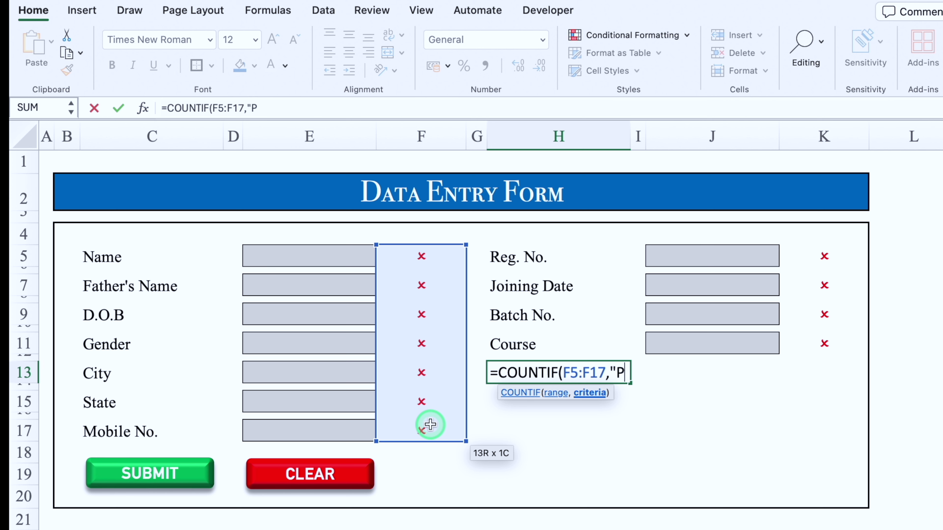
text())
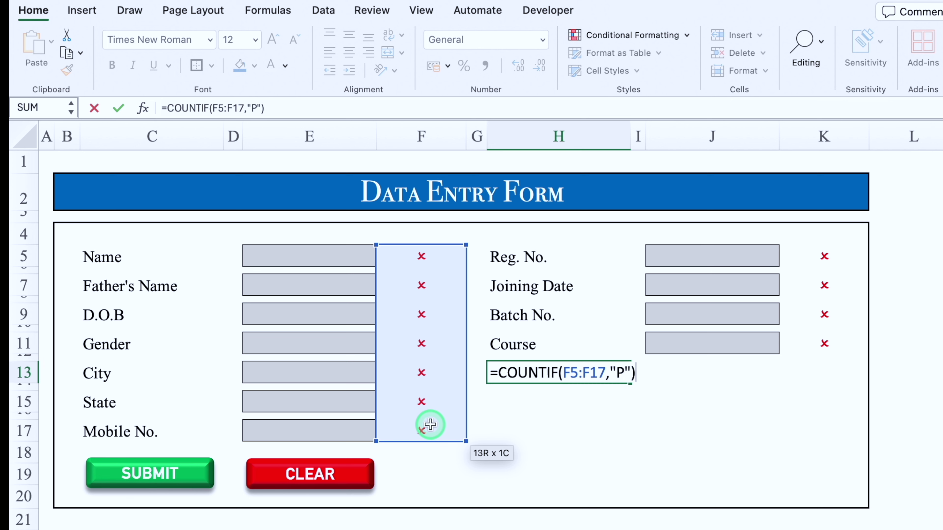
drag(636, 373, 501, 373)
key(super+c)
click(634, 373)
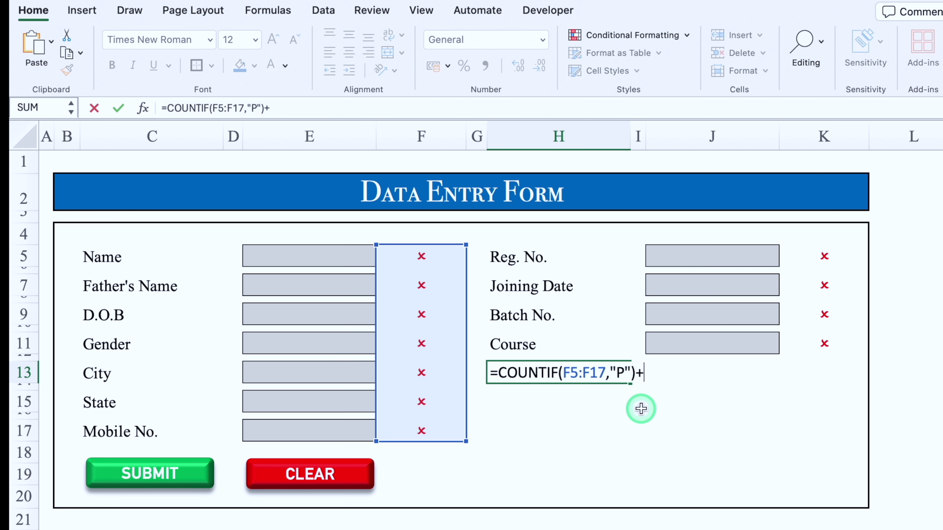
key(super+v)
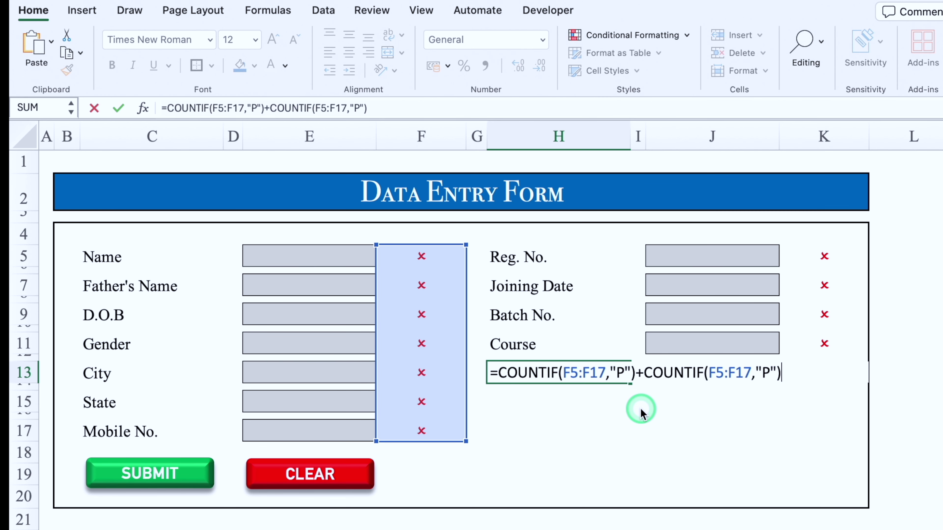
click(750, 373)
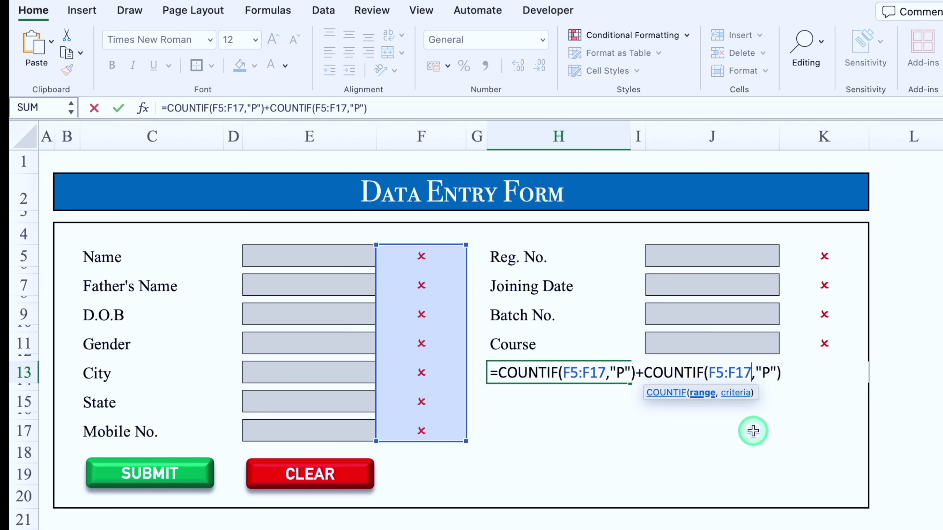
key(BackSpace)
key(BackSpace)
key(BackSpace)
key(BackSpace)
key(BackSpace)
key(BackSpace)
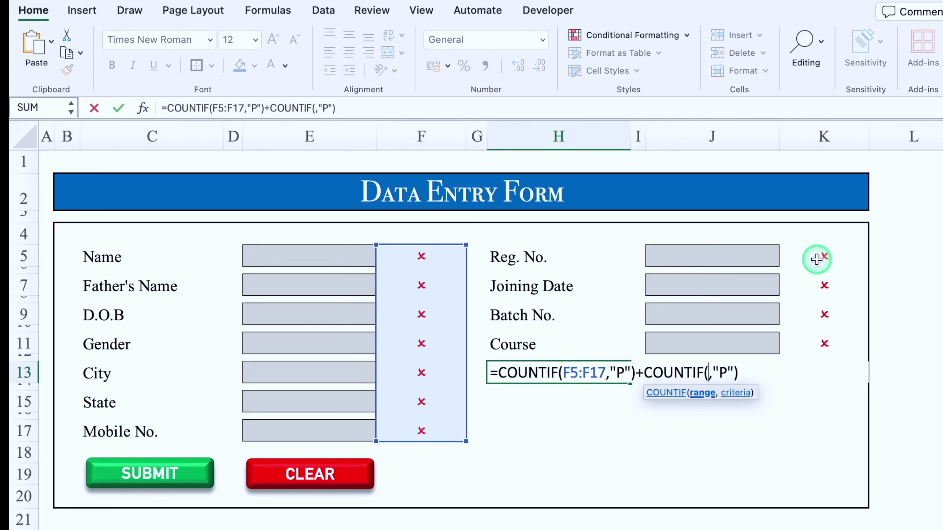
drag(817, 260, 824, 346)
key(Return)
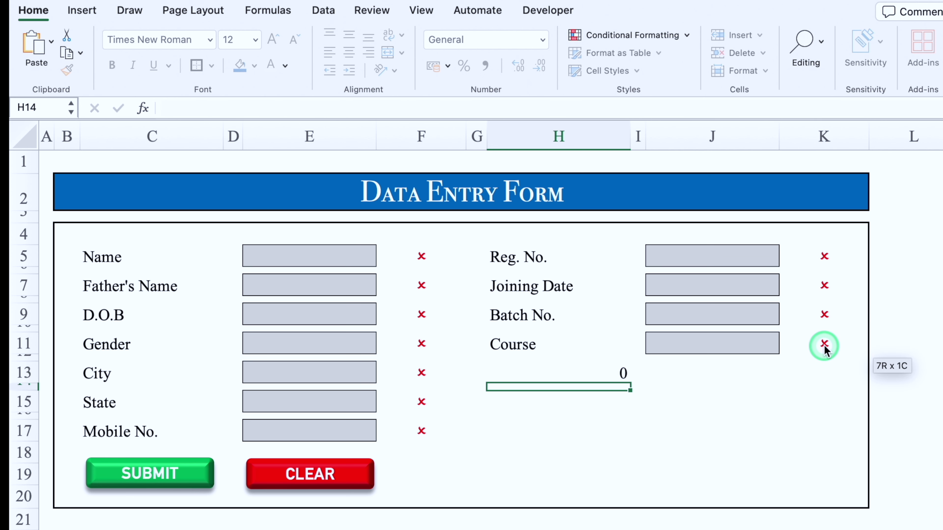
Step: Centre the count in H13 and test it by entering a sample name in E5
click(605, 373)
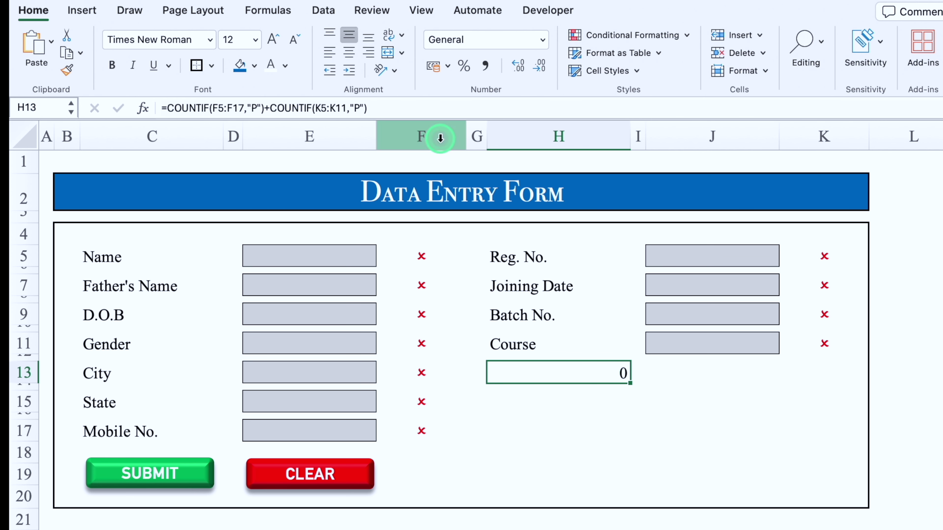
click(349, 52)
click(360, 260)
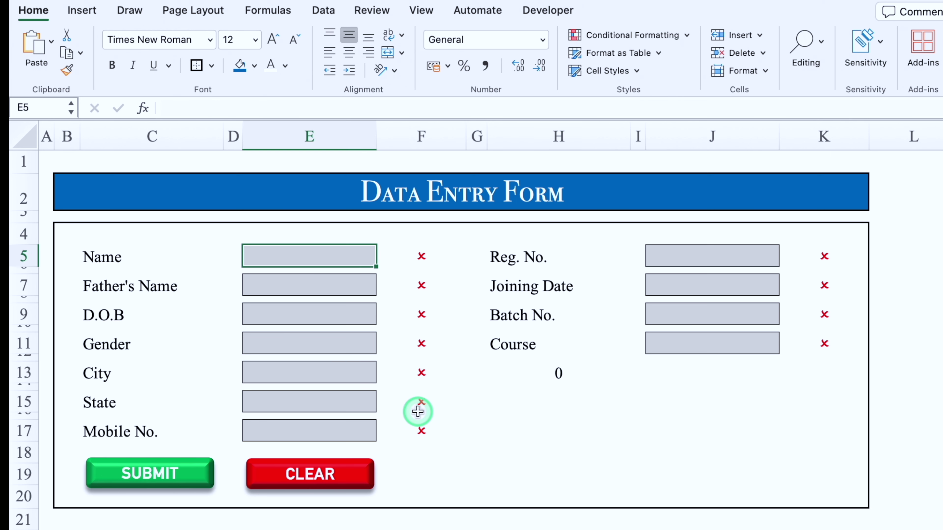
text(Vijay)
key(Return)
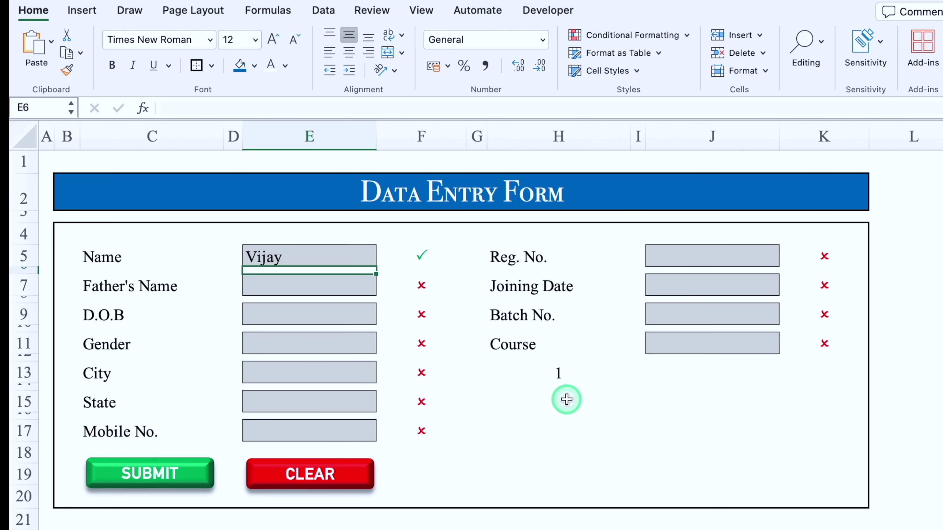
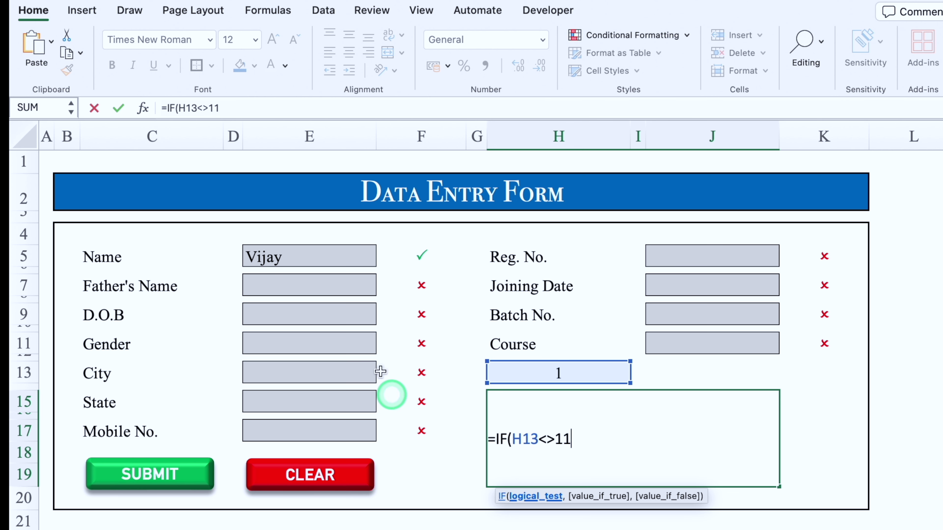
Step: Complete the H15 formula =IF(H13<>11,"Data Pending, To Be Filled","Ready To Submit")
text(,"Data Pending, To Be Filled)
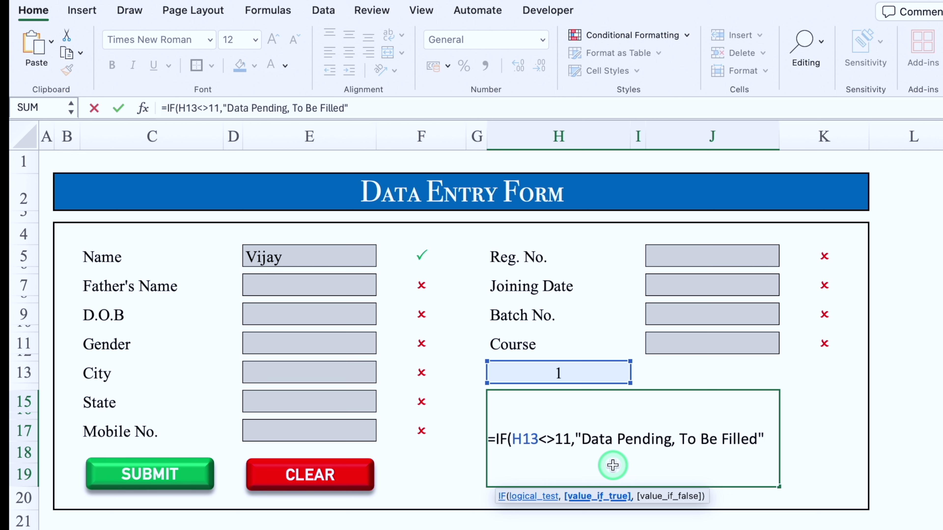
text(,)
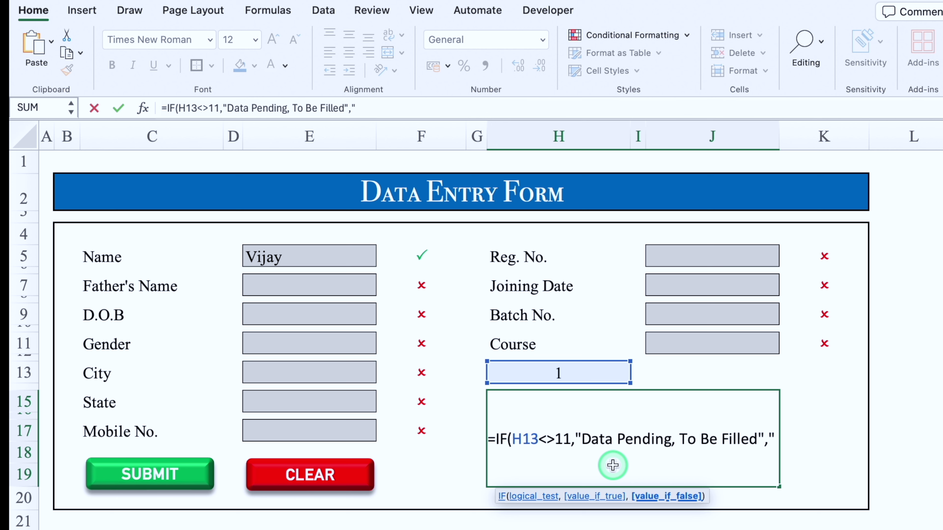
text("Ready To Submit)
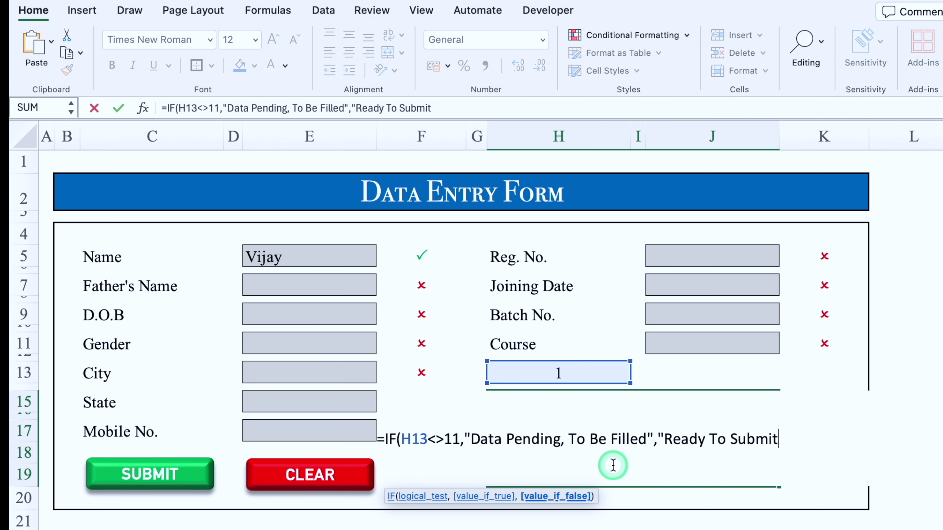
text("))
key(Return)
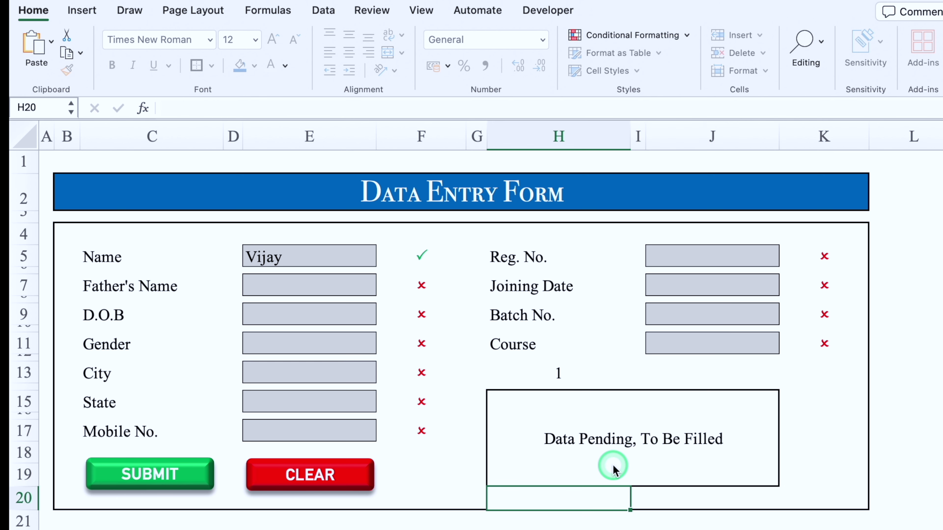
click(736, 452)
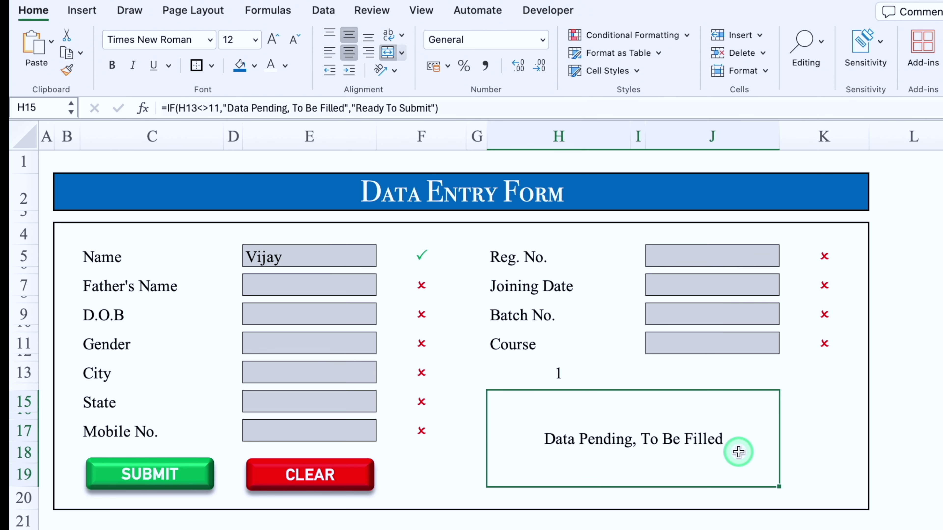
Step: Hide the H13 count by giving it a white font colour
click(539, 370)
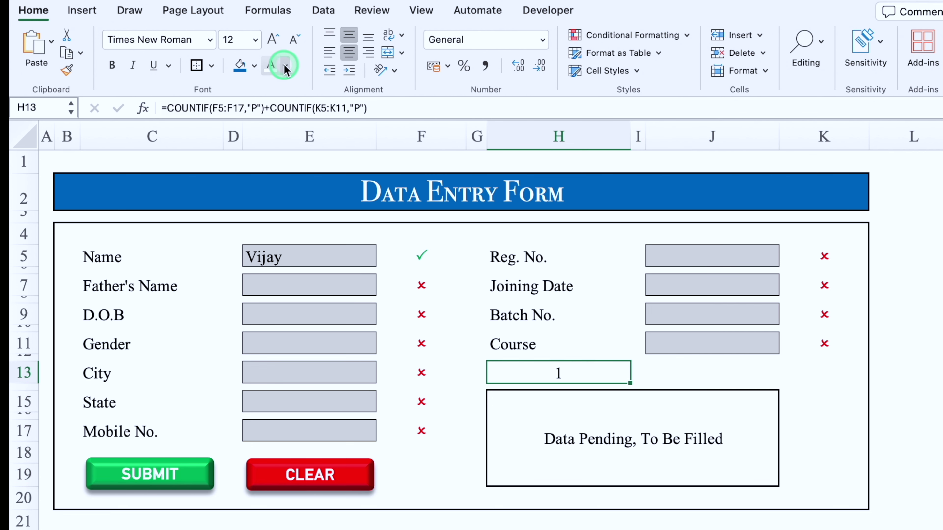
click(271, 66)
click(617, 435)
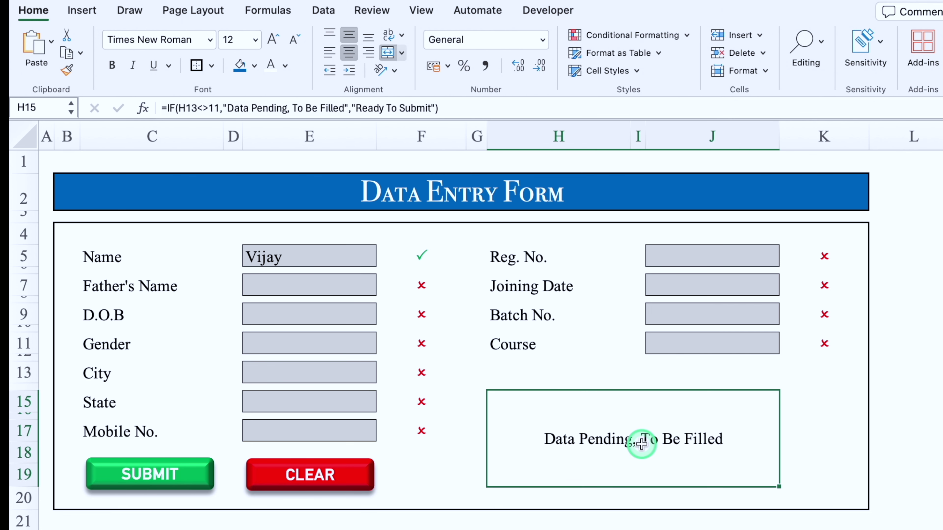
Step: Copy the 'Data Pending, To Be Filled' text and start a Highlight Cells Equal To rule
click(343, 109)
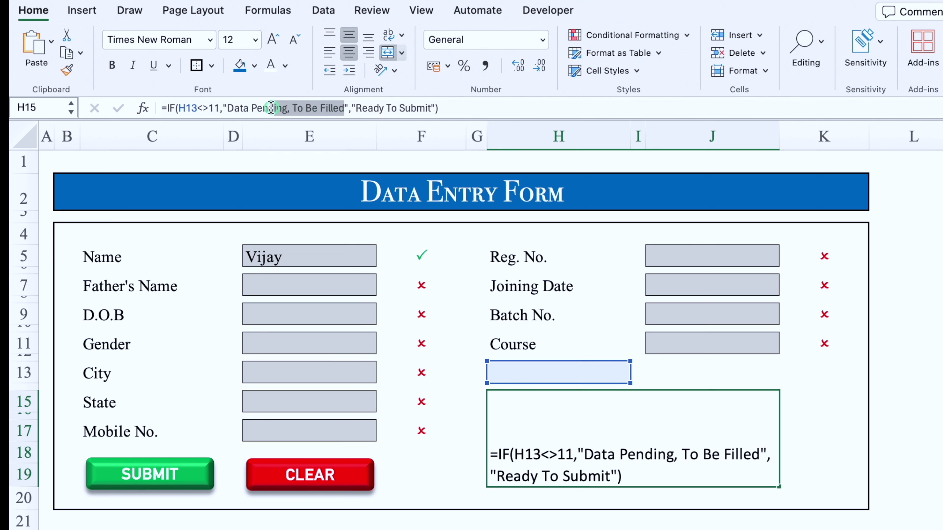
drag(231, 107, 230, 107)
key(super+c)
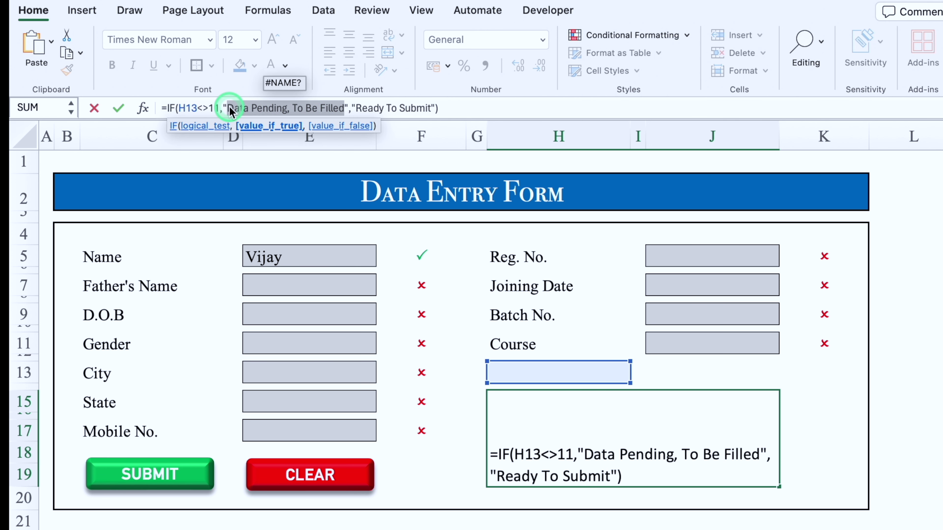
click(560, 348)
click(631, 35)
click(672, 56)
click(765, 117)
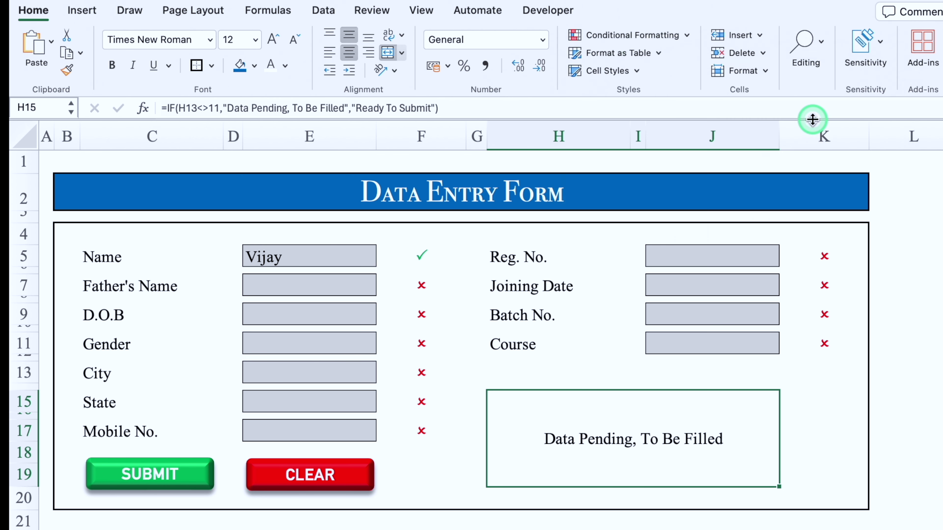
click(622, 192)
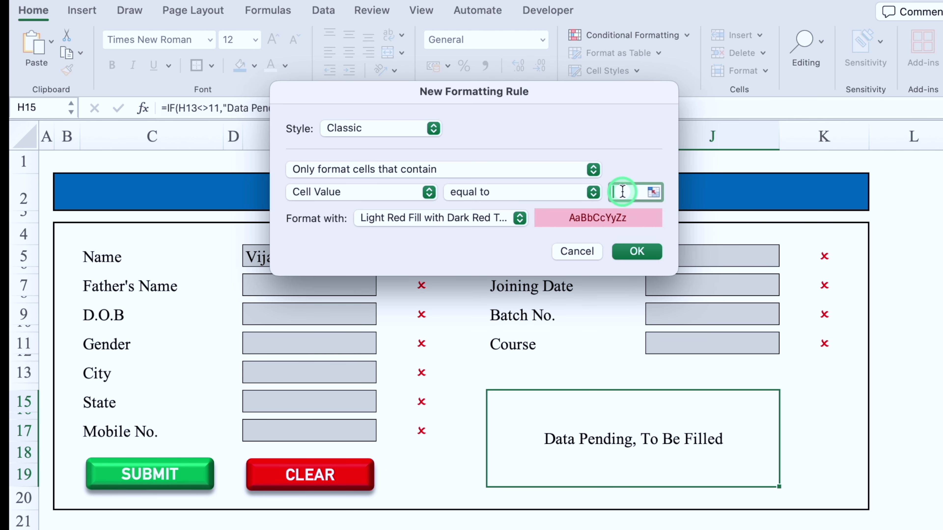
Step: Highlight the status box red with white text when it equals 'Data Pending, To Be Filled'
key(super+v)
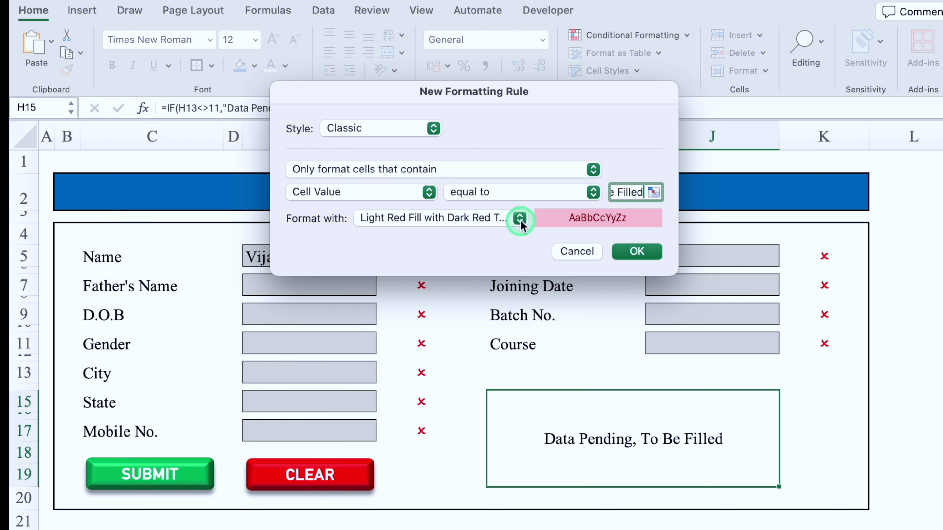
click(520, 218)
click(430, 324)
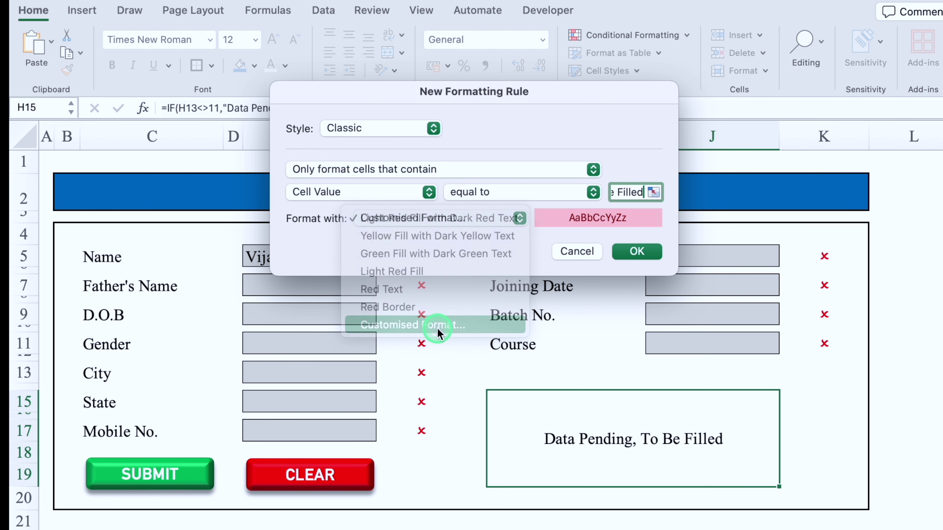
click(602, 49)
click(479, 110)
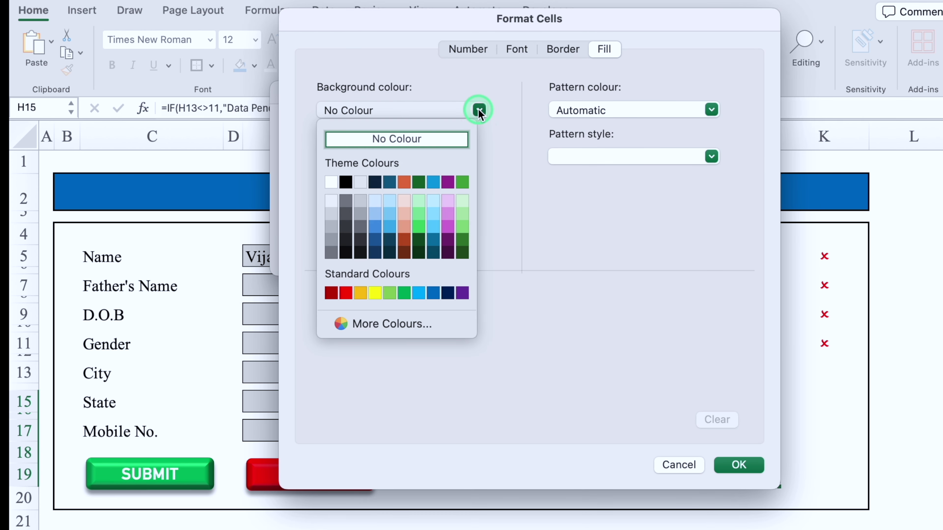
click(347, 293)
click(519, 49)
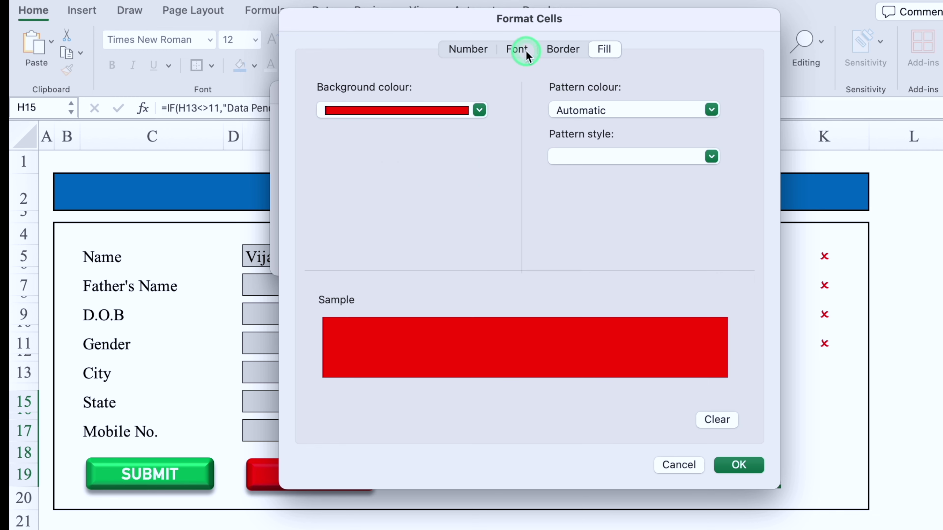
click(636, 234)
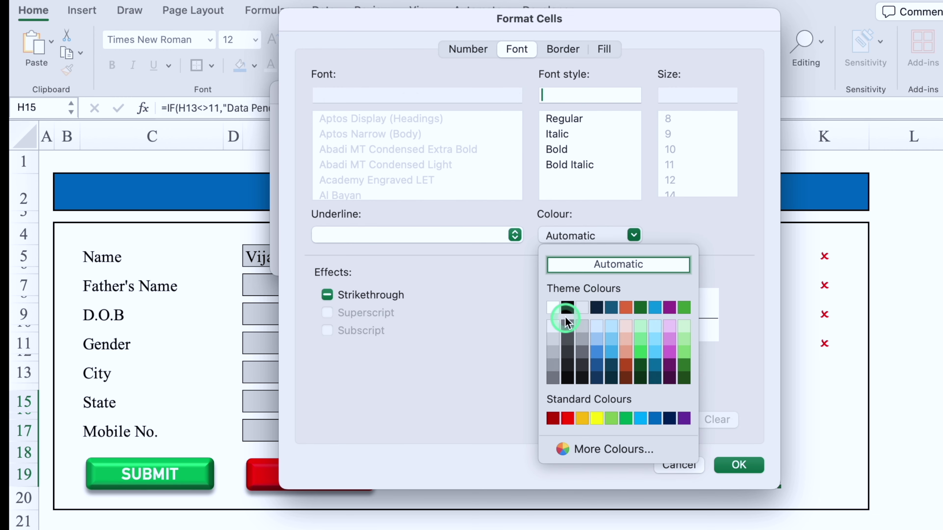
click(553, 307)
click(744, 466)
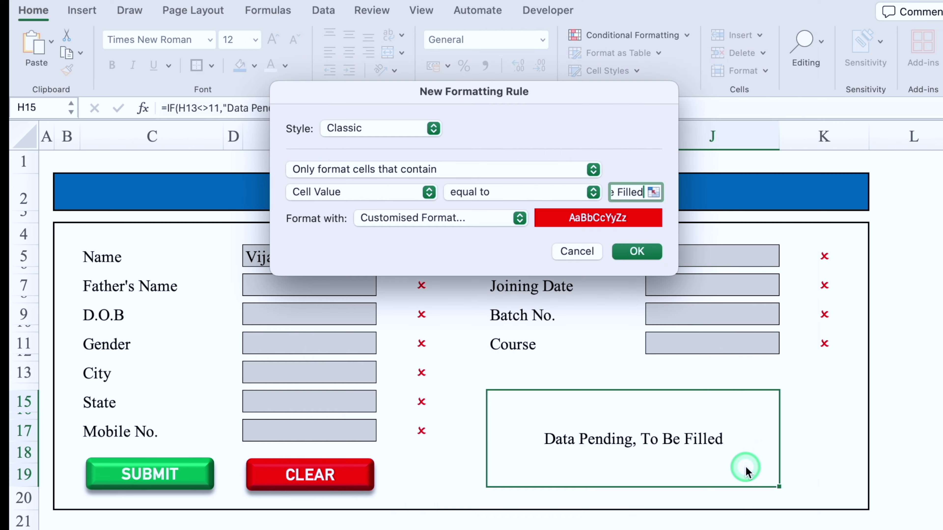
click(636, 251)
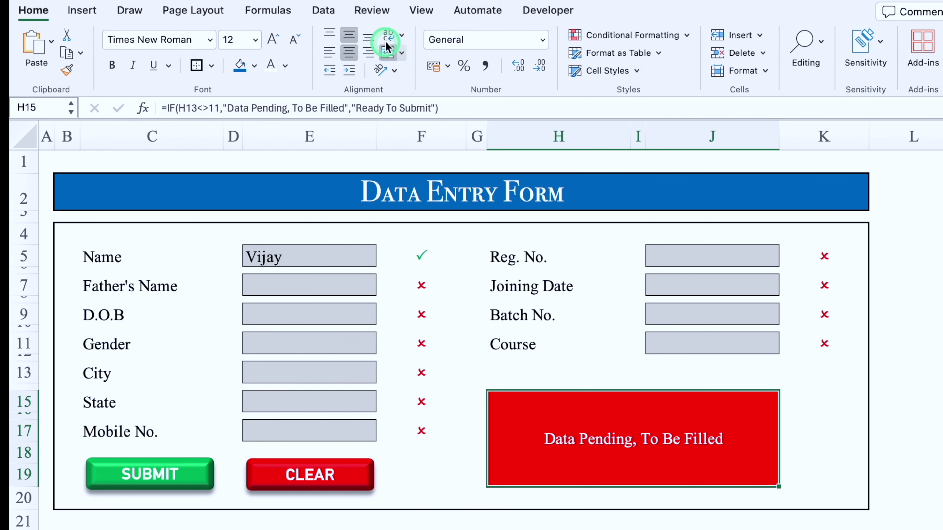
Step: Set the status text to 26-point Bodoni 72 Smallcaps
click(272, 40)
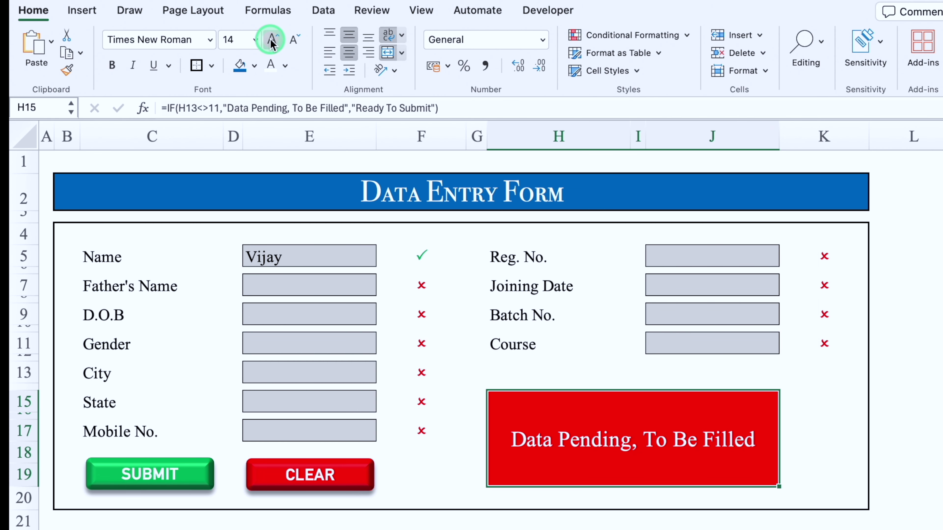
click(273, 40)
click(272, 40)
click(272, 40)
click(272, 40)
click(273, 40)
click(210, 41)
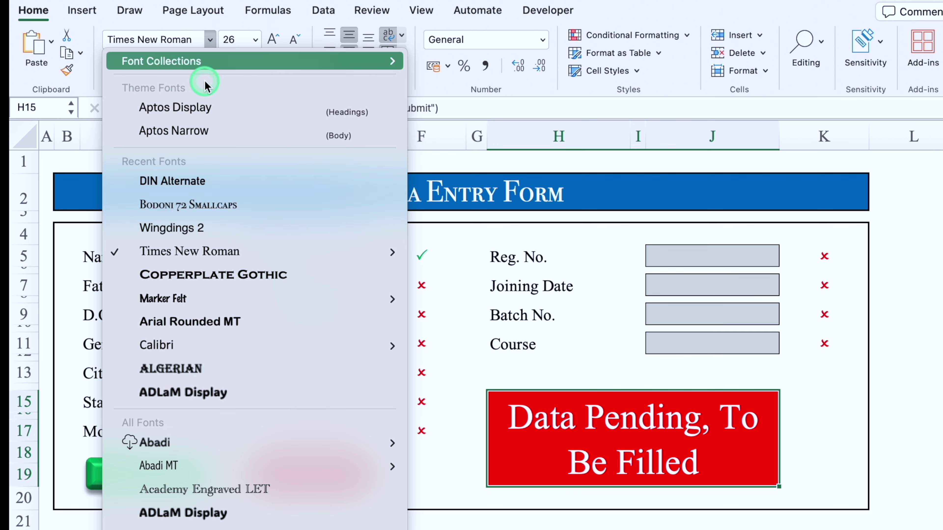
click(201, 200)
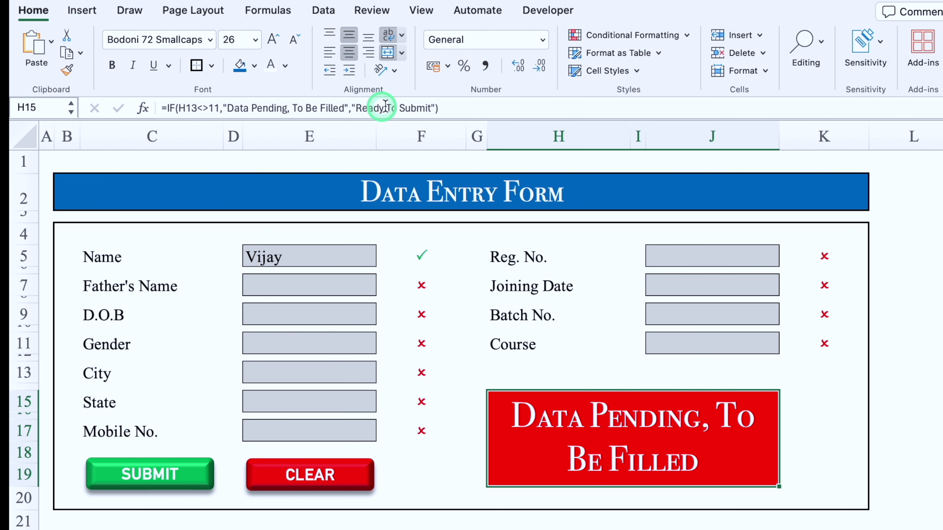
Step: Copy the 'Ready To Submit' text from the status box formula
click(419, 110)
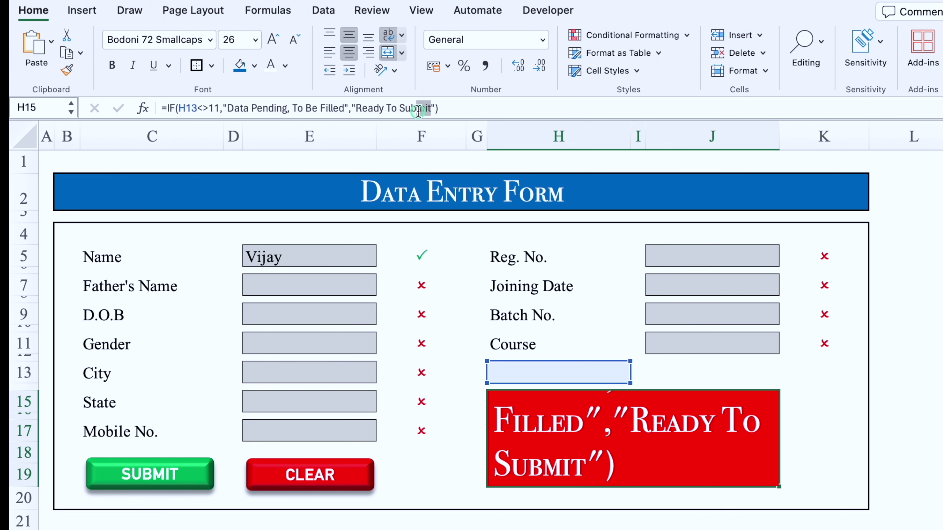
drag(362, 108, 357, 108)
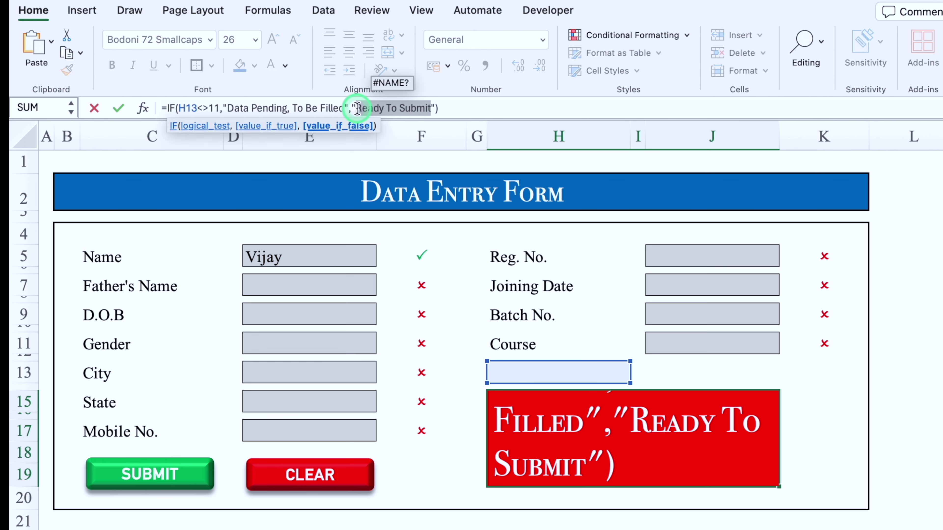
key(Return)
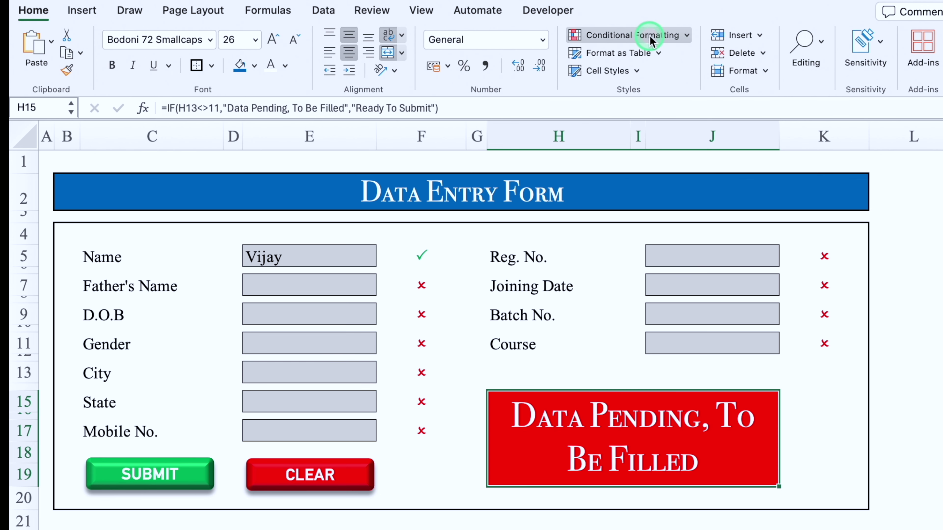
Step: Start a second Equal To highlight rule matching the value 'Submit'
click(653, 36)
mouse_move(682, 58)
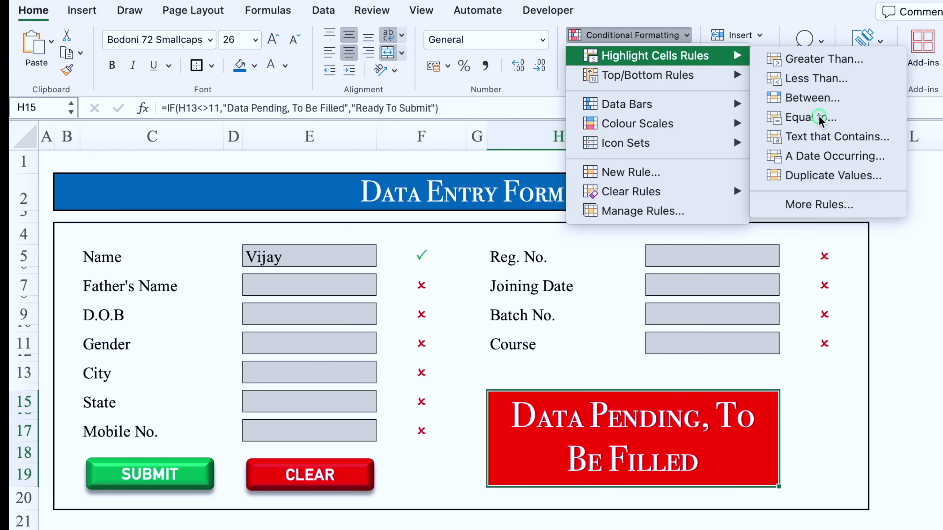
click(780, 116)
click(721, 222)
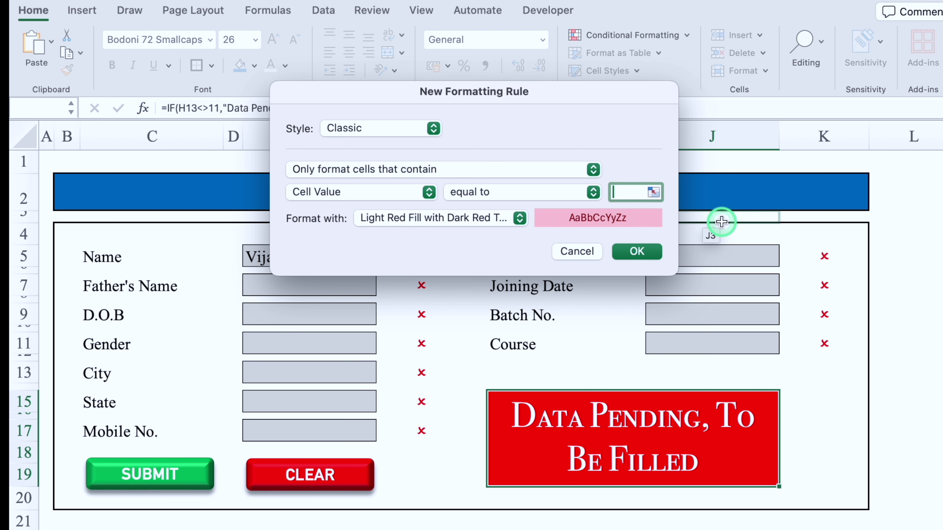
text(Submit)
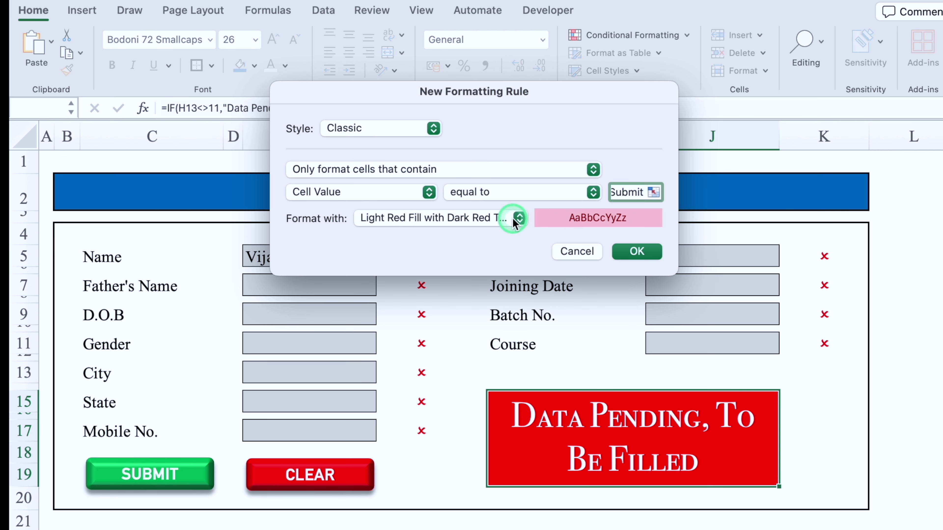
Step: Give matching cells a green fill with white font and confirm the rule
click(520, 218)
click(452, 324)
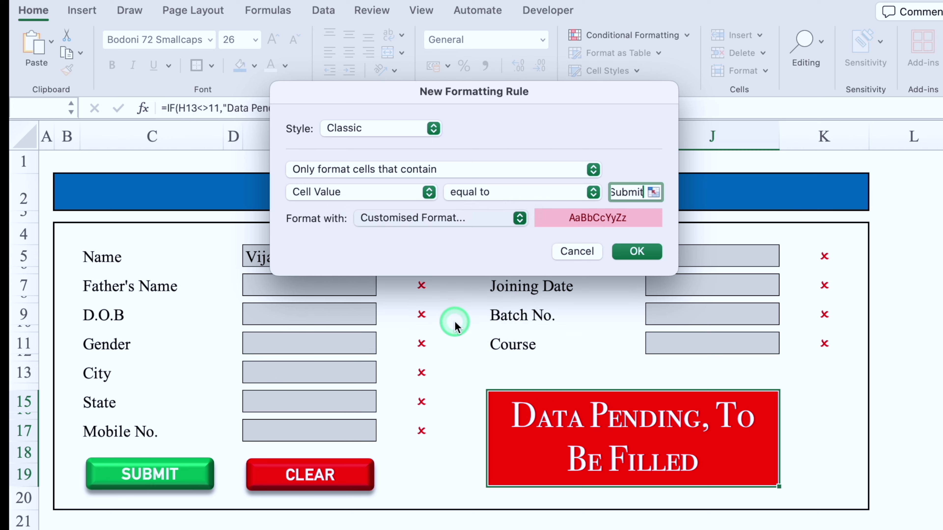
click(601, 48)
click(479, 110)
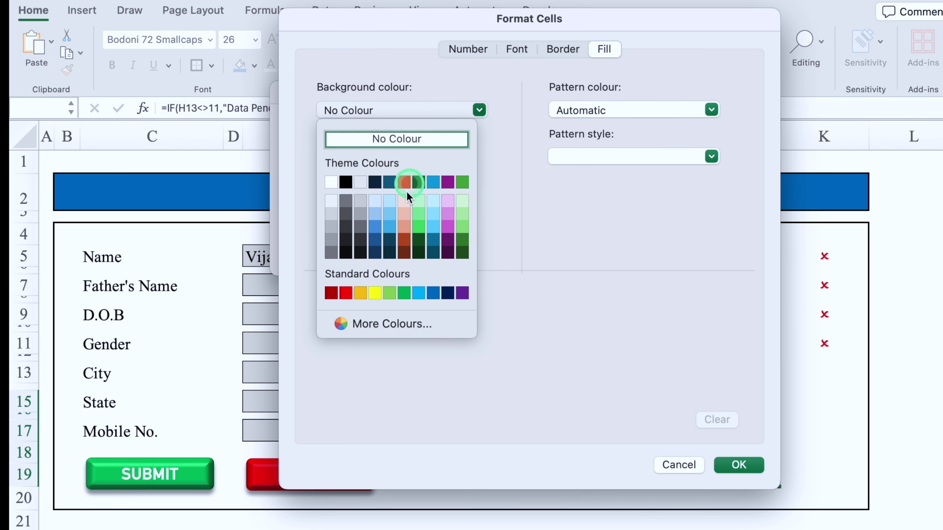
click(404, 292)
click(515, 52)
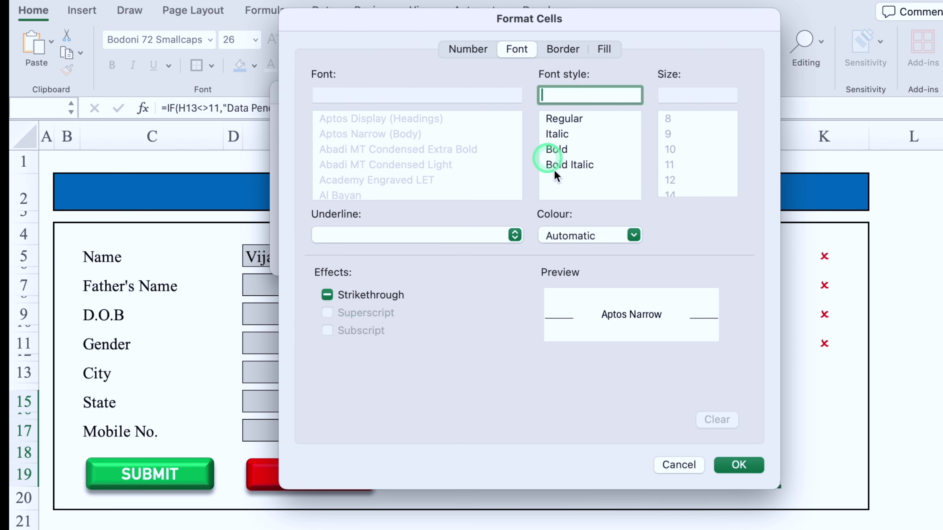
click(634, 235)
click(553, 308)
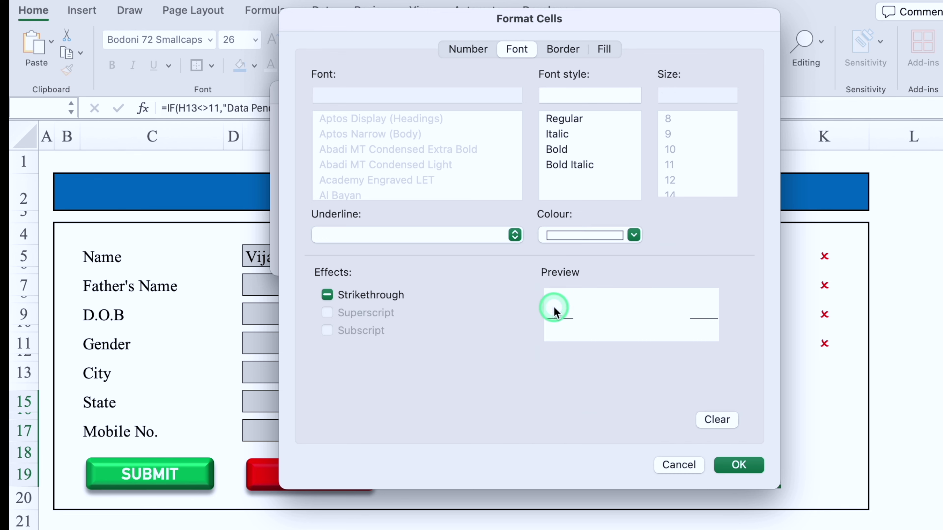
click(739, 464)
click(644, 252)
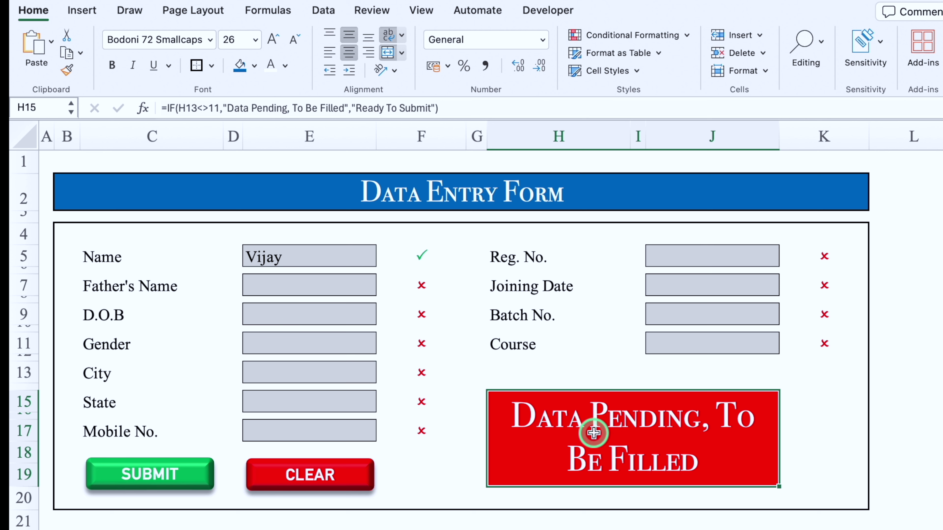
Step: Fill in the father's name, date of birth 1/01/2080, gender Male, Mumbai, Maharashtra and a mobile number
click(302, 281)
text(Monk)
key(Return)
text(1/01/20)
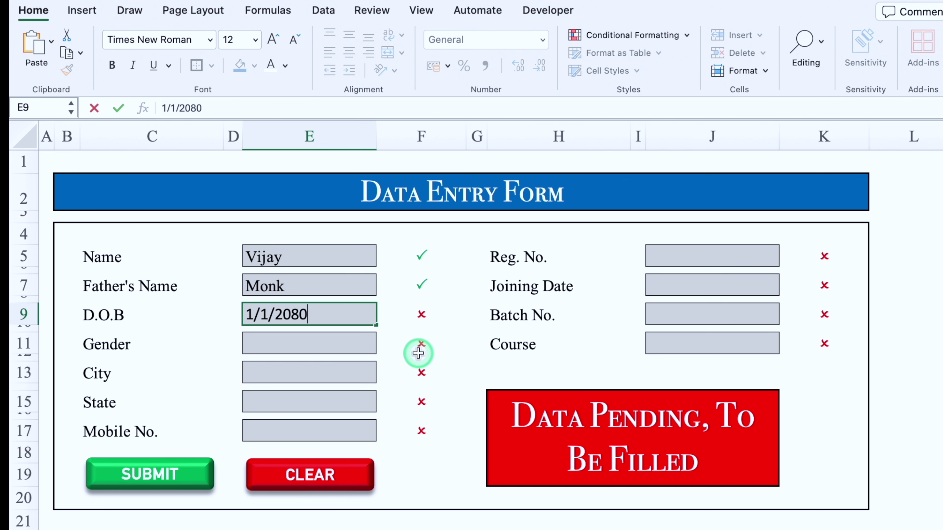
text(80)
key(ctrl+Return)
click(349, 53)
text(Male Mumb)
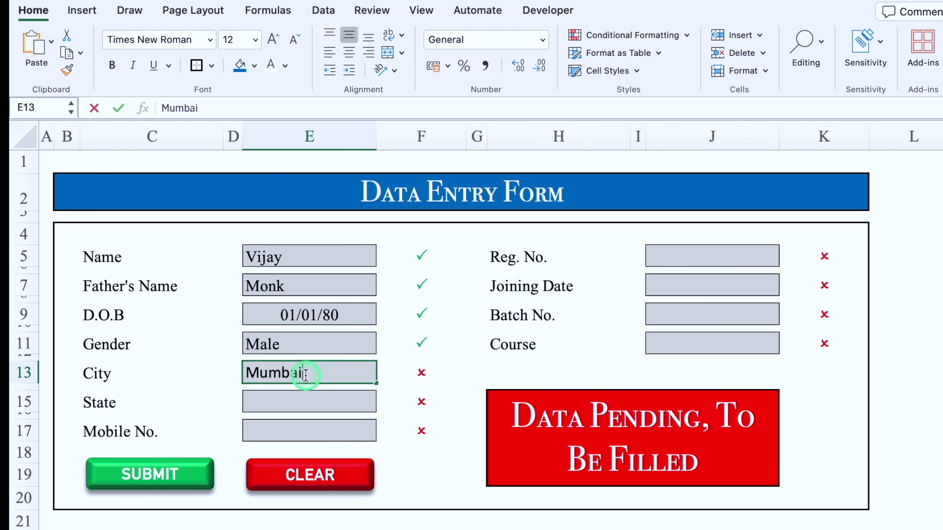
text(ai Maharashtra 9999999999)
Step: Enter Reg. No. 1234, joining date 1/1/2024, batch 4321 and course Excel
click(712, 255)
text(1234 1/1/2024)
key(Return)
key(Return)
text(4321)
key(Return)
key(Return)
text(Excel)
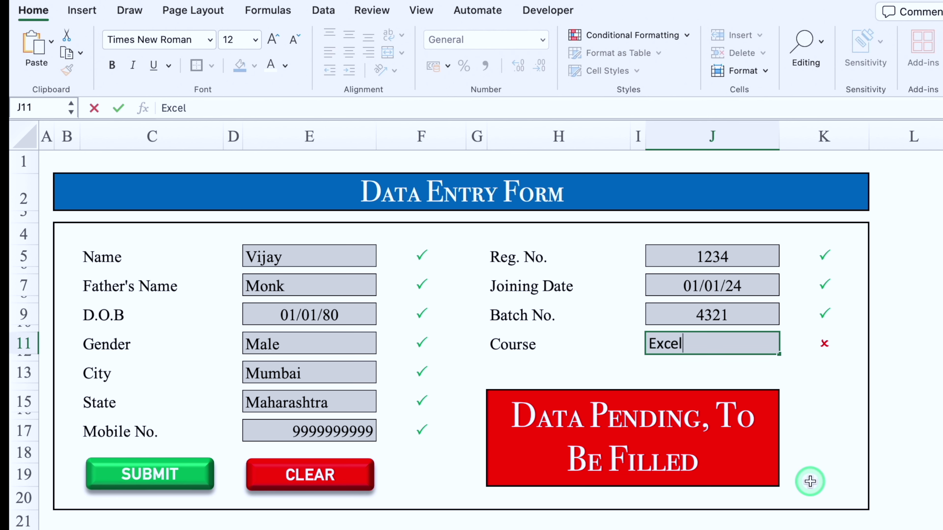
key(Return)
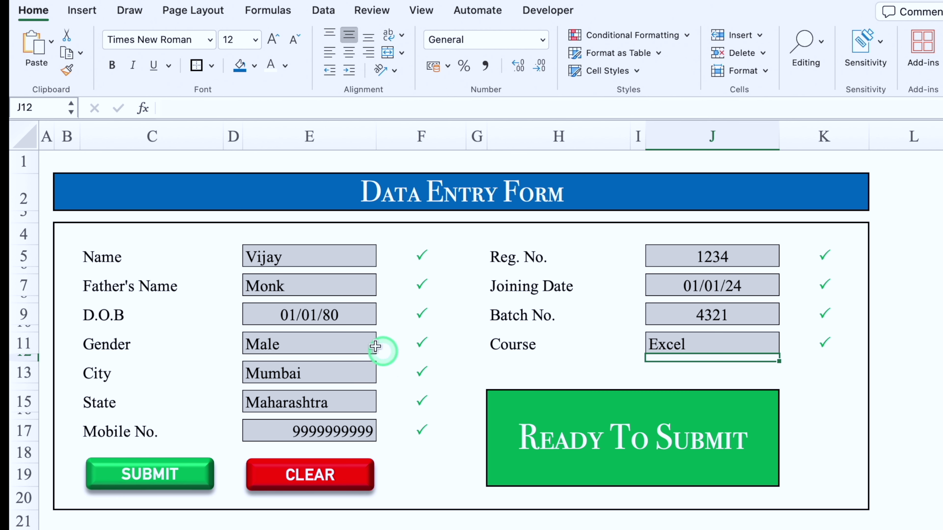
click(348, 315)
click(691, 285)
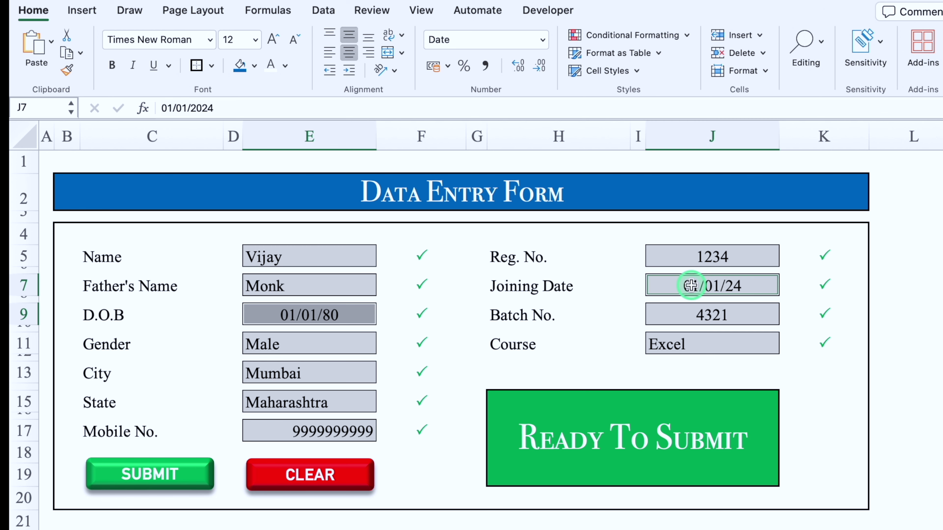
Step: Format both dates as English (United States) long dates like March 14, 2012
key(super+1)
click(494, 260)
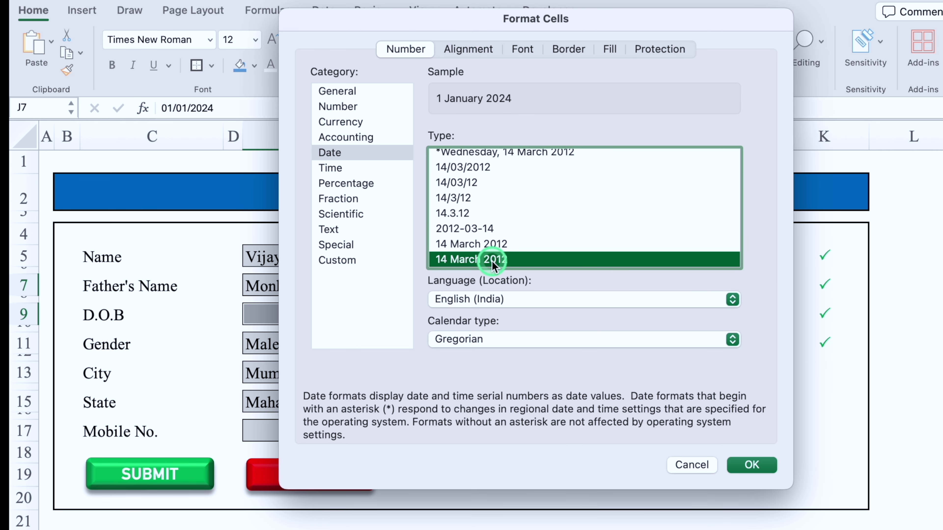
click(732, 299)
click(591, 476)
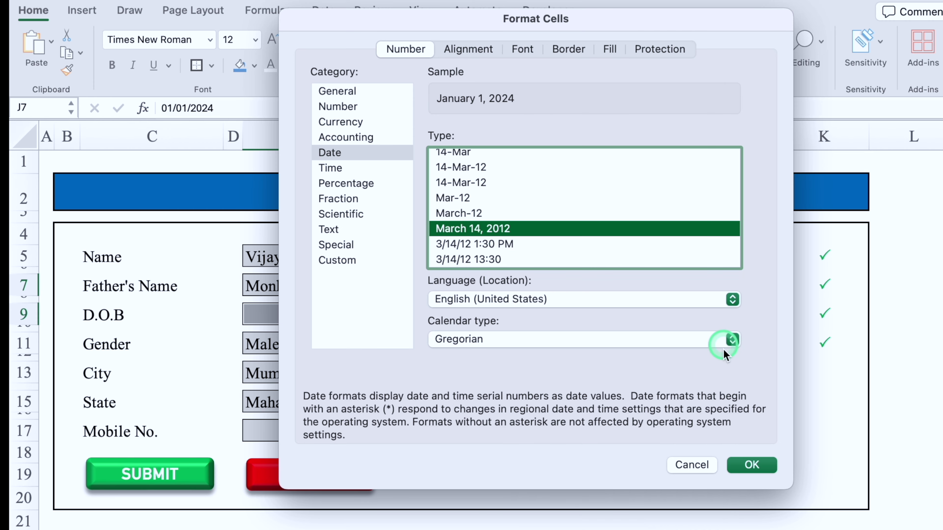
click(756, 465)
Step: Centre the mobile number and add a new blank sheet
click(326, 432)
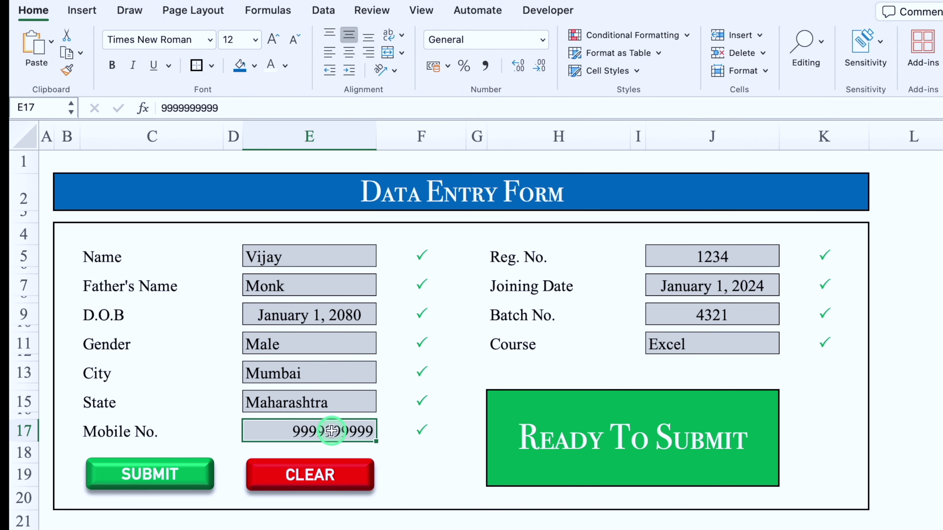
click(349, 53)
click(746, 495)
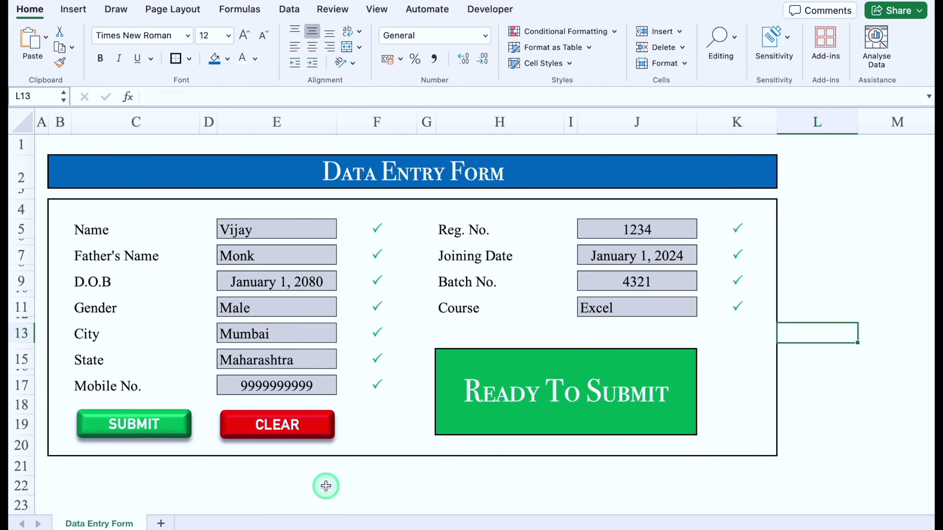
click(162, 524)
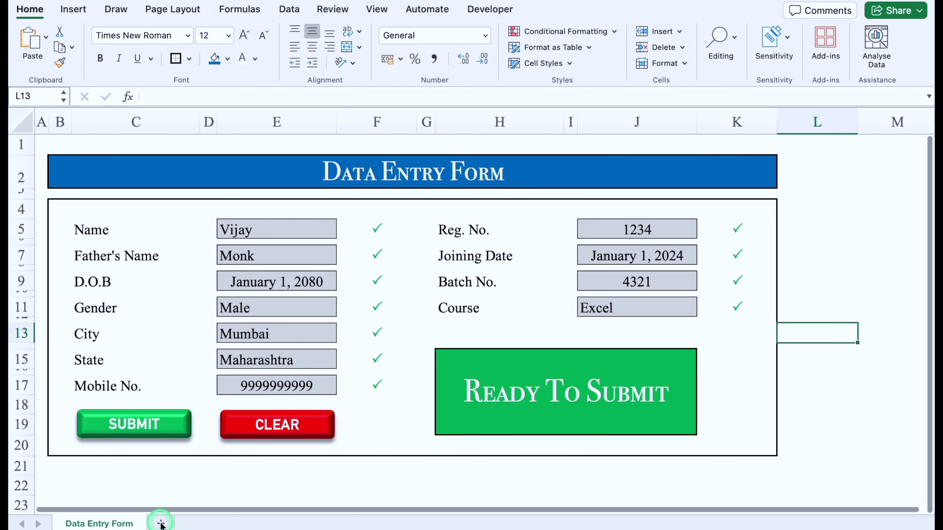
Step: Create Raw Data and Final Data sheets, then select the form's Name to Mobile No. labels
text(Raw Data)
click(377, 465)
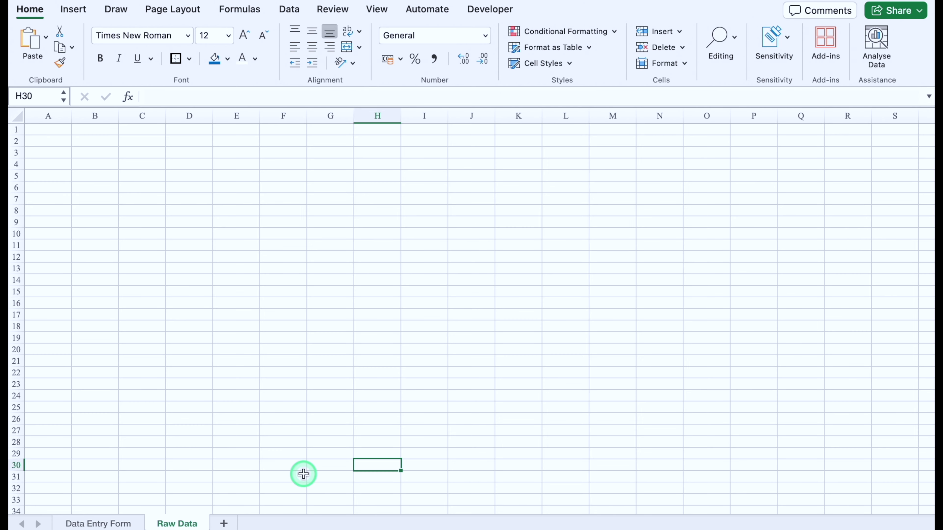
click(223, 524)
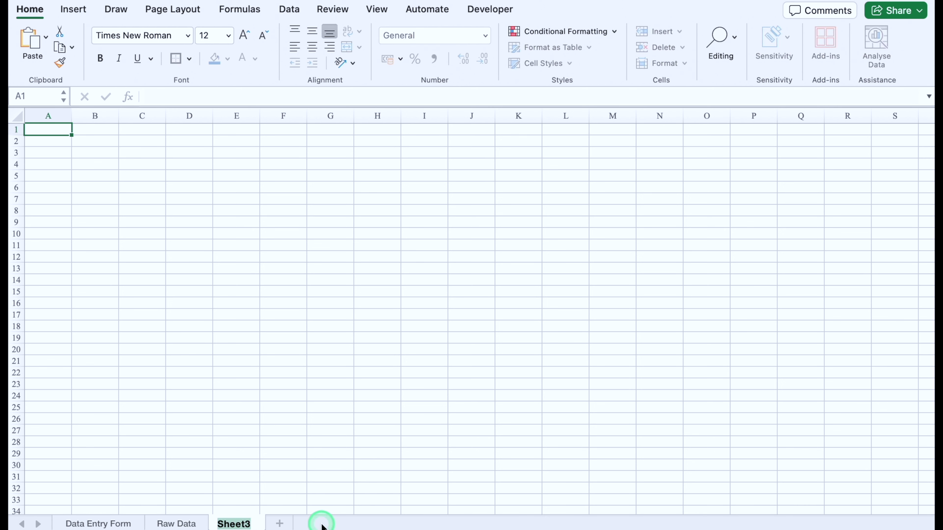
text(Final Data)
click(315, 465)
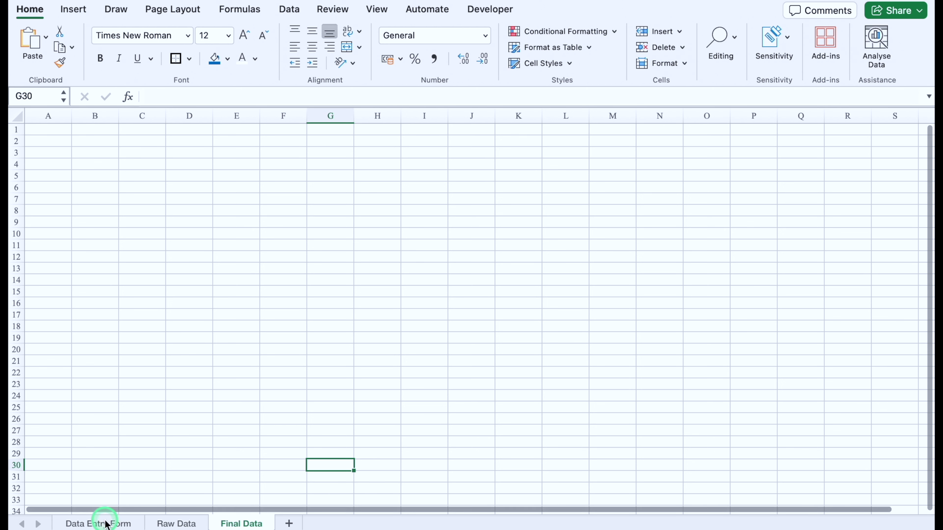
click(106, 524)
click(69, 189)
drag(70, 188, 72, 292)
Step: Copy the left-side labels to C24 and delete the blank row between them
key(ctrl+c)
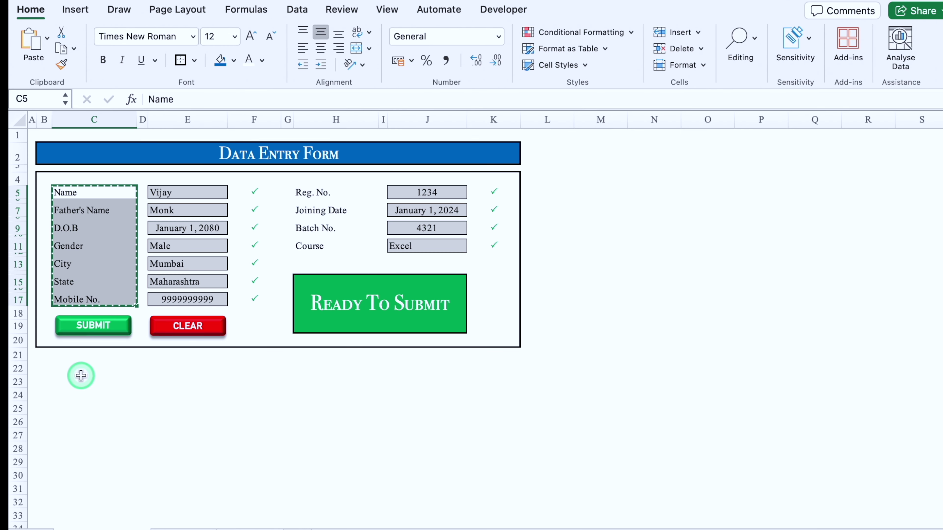
click(84, 394)
key(super+v)
click(17, 408)
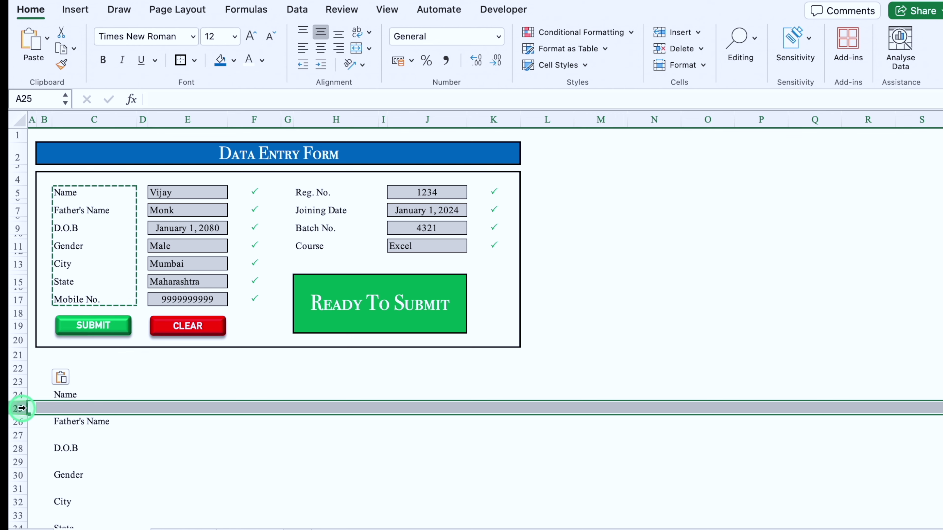
right_click(18, 407)
click(48, 419)
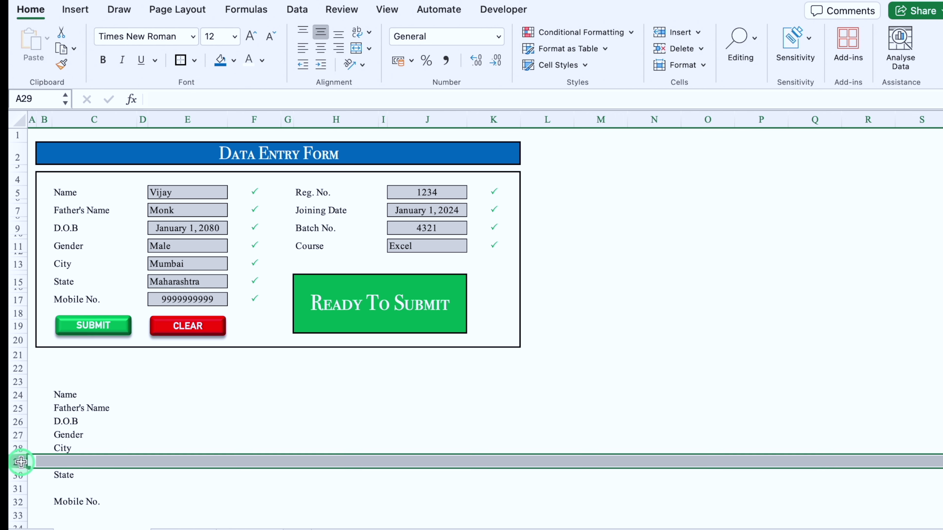
Step: Add the Reg. No. to Course labels under Mobile No. and remove the blank rows
drag(316, 192, 322, 245)
key(super+c)
click(72, 482)
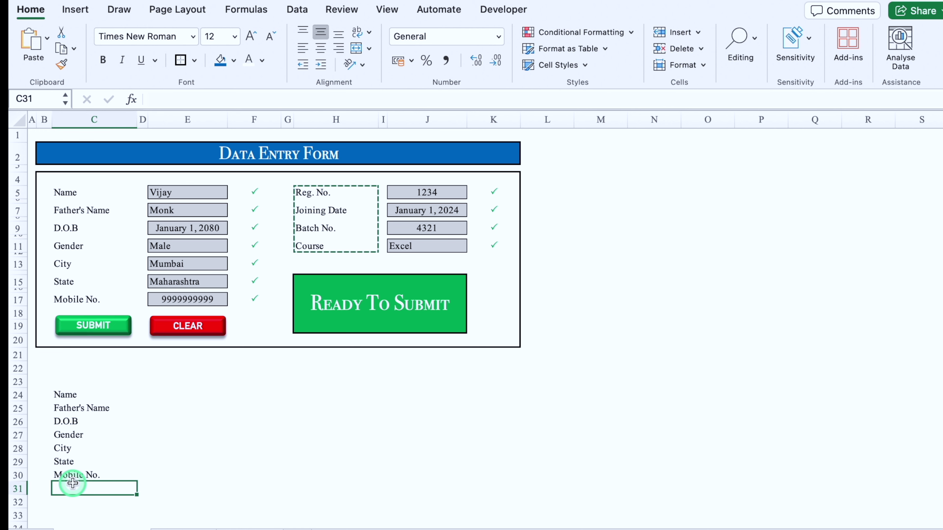
key(super+v)
scroll(186, 407, down, 3)
click(183, 408)
key(Down)
key(Down)
key(Down)
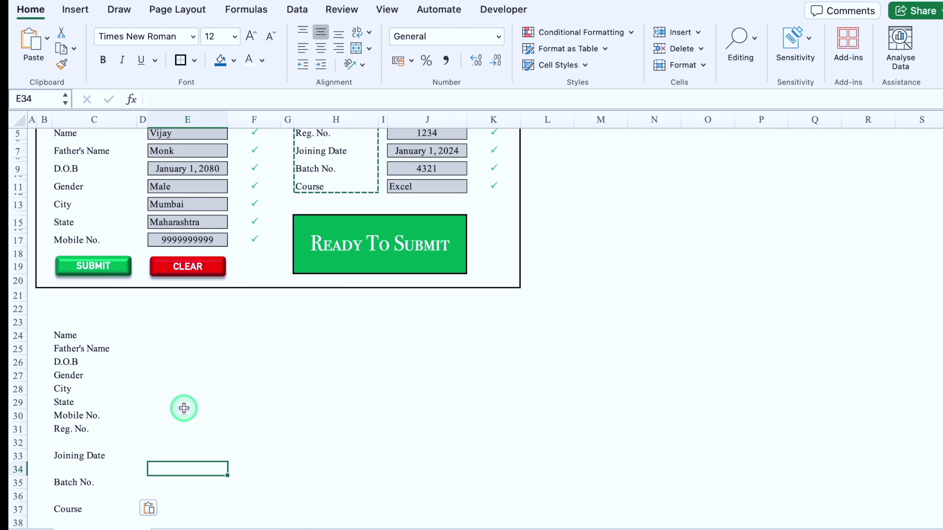
scroll(184, 408, down, 3)
click(17, 342)
super+click(17, 369)
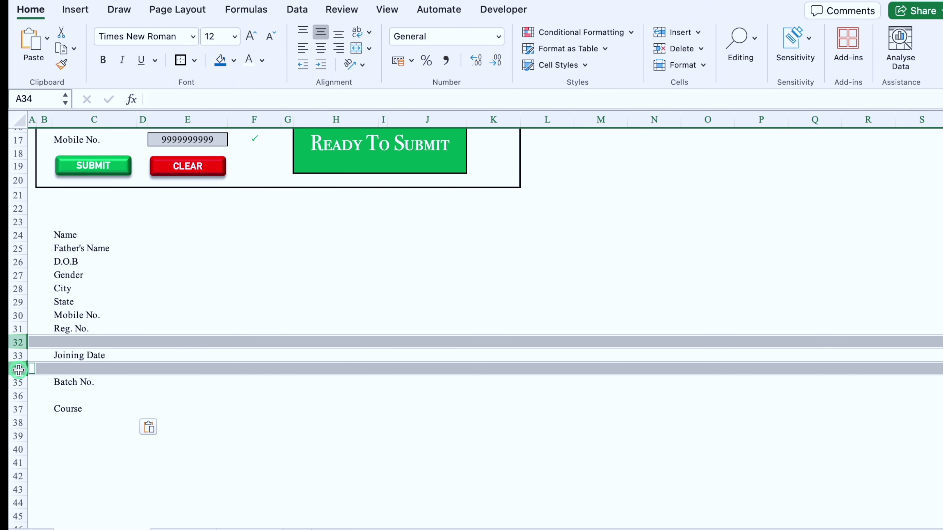
super+click(19, 397)
key(super+minus)
Step: Apply All Borders to C24:C34 and to E24:E34
scroll(148, 334, up, 2)
drag(74, 290, 74, 423)
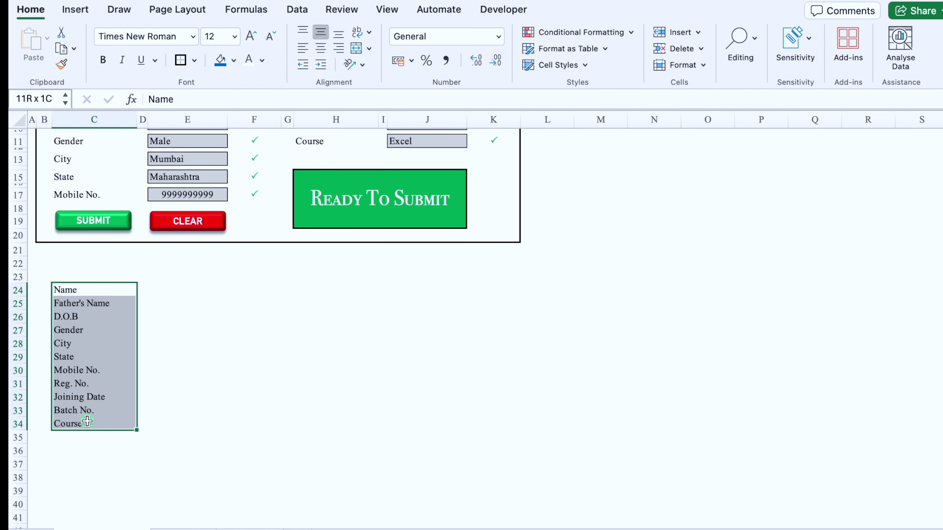
click(194, 60)
click(193, 194)
drag(168, 289, 181, 423)
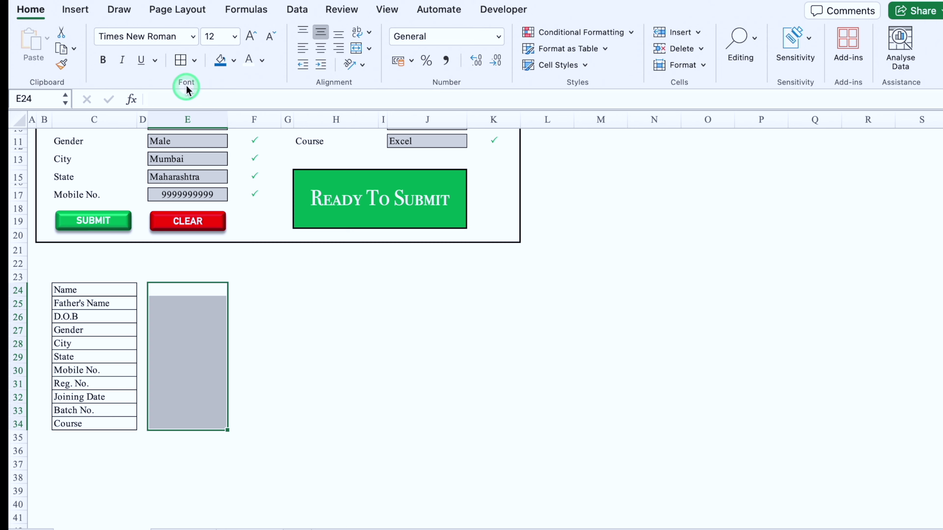
click(180, 60)
scroll(260, 334, up, 2)
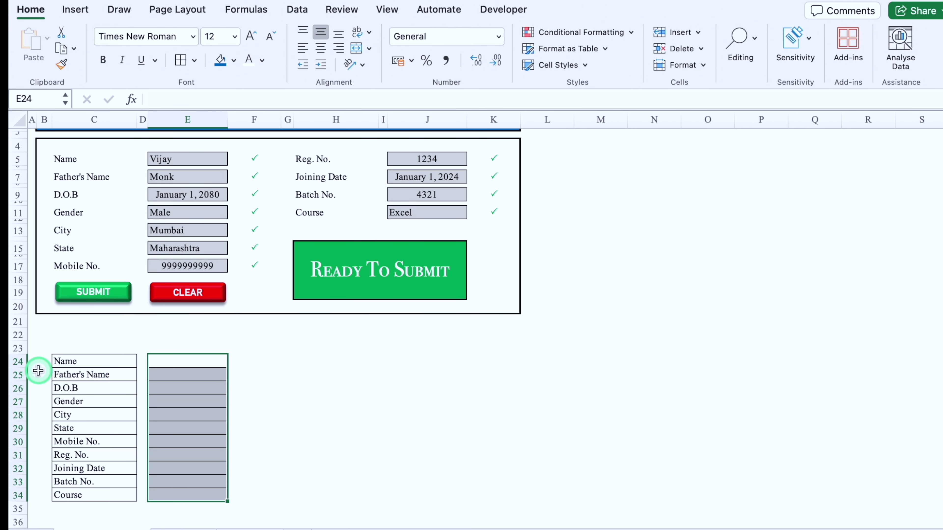
Step: Link E24 to the Name entry (=E5) and E25 to Father's Name (=E7)
click(190, 360)
text(=)
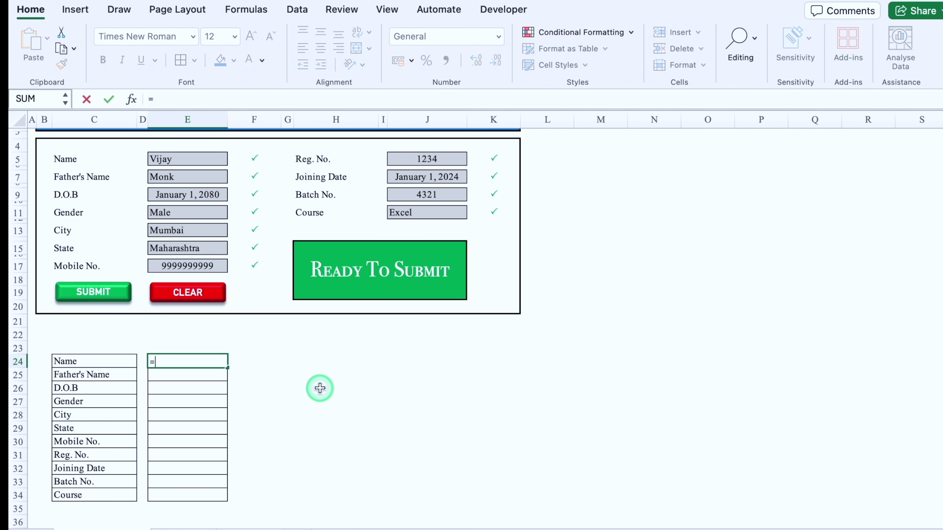
click(185, 157)
key(Return)
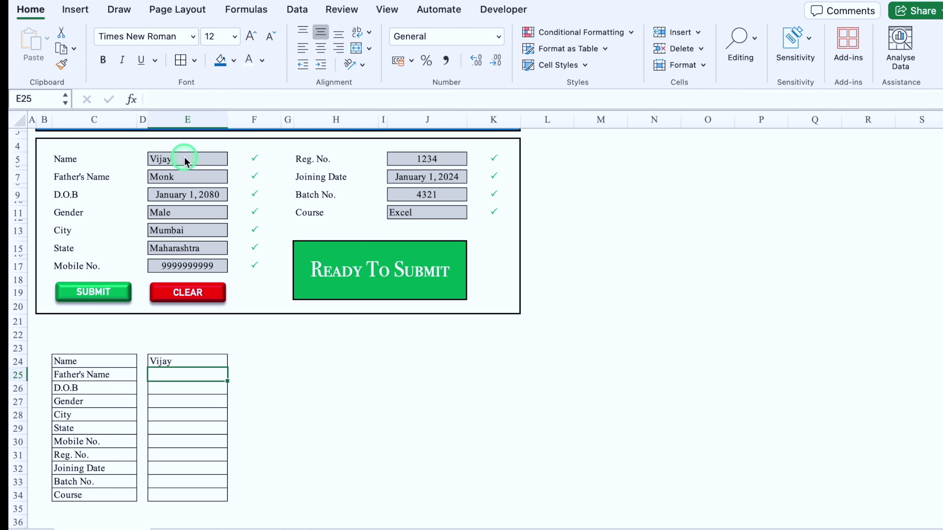
text(=)
click(186, 174)
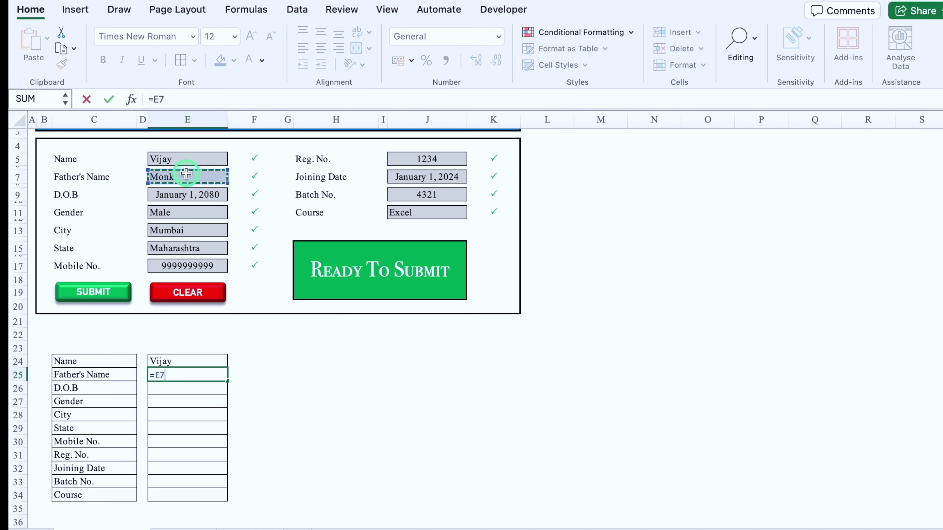
key(Return)
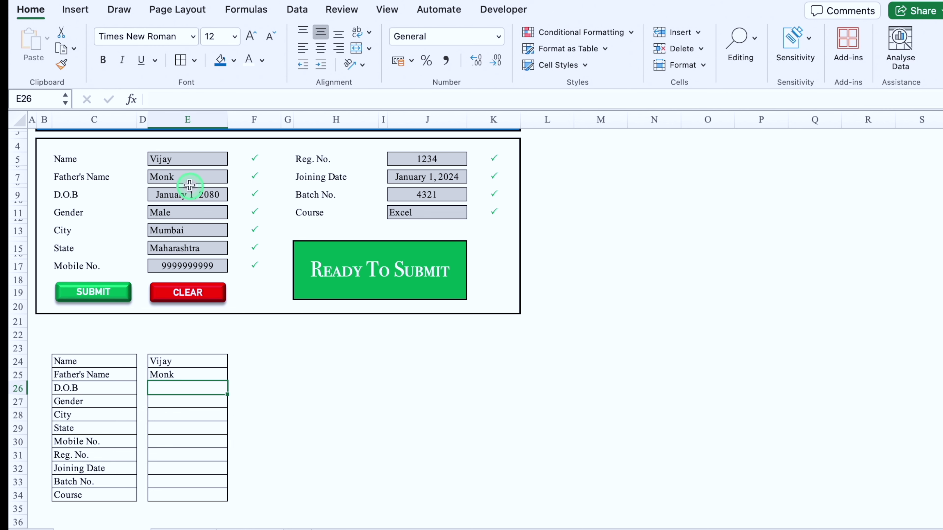
Step: Link the following cells to the remaining left-column entries, E9 through E17
text(=)
click(169, 194)
key(Return)
click(179, 213)
click(183, 231)
click(188, 248)
click(192, 267)
key(Return)
Step: Link the last cells to J5–J11 and left-align E24:E34
text(=)
click(427, 159)
click(427, 177)
click(427, 195)
click(427, 212)
key(Return)
drag(200, 361, 207, 495)
click(320, 49)
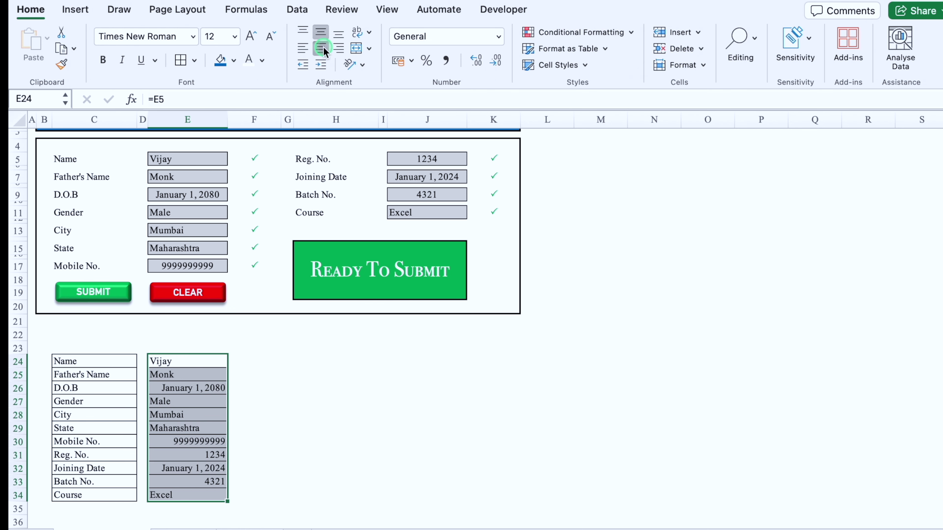
click(306, 50)
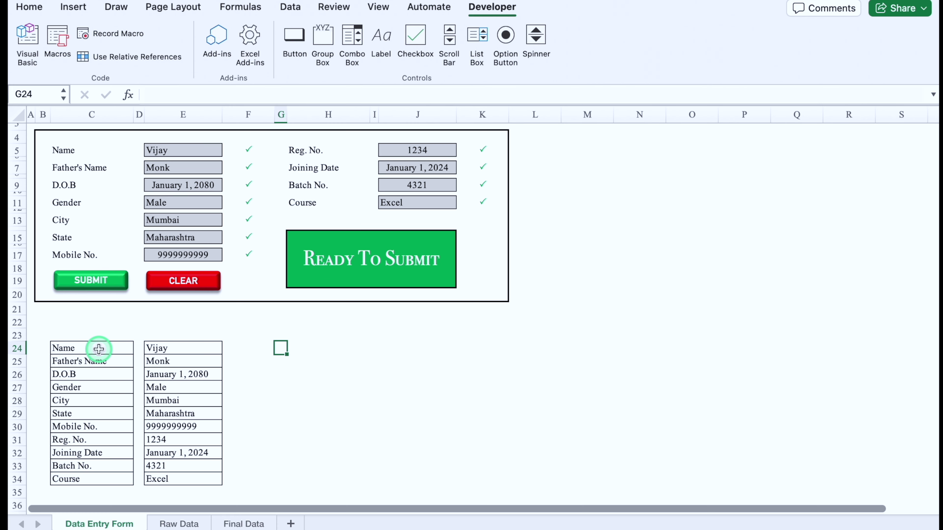
Step: Paste labels C24:C34 into Final Data B2 as transposed values across row 2
drag(99, 350, 95, 480)
key(super+c)
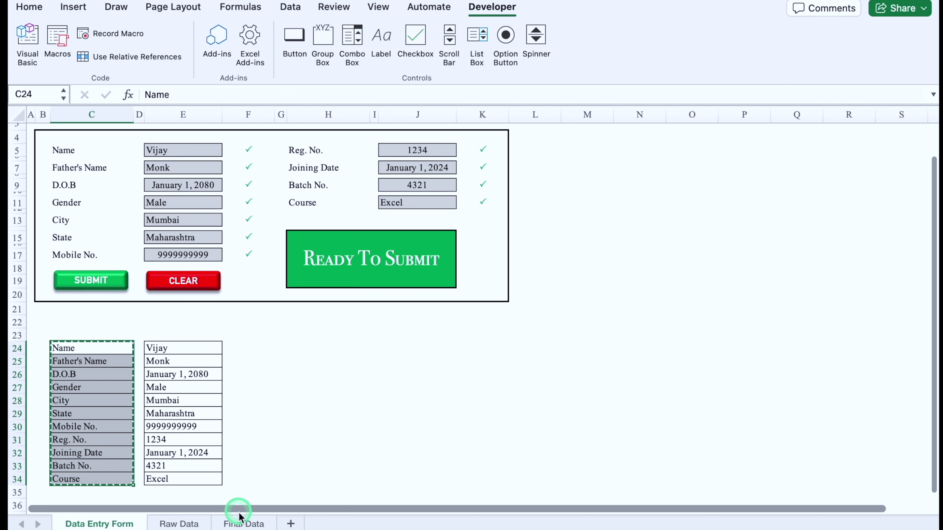
click(244, 523)
click(98, 141)
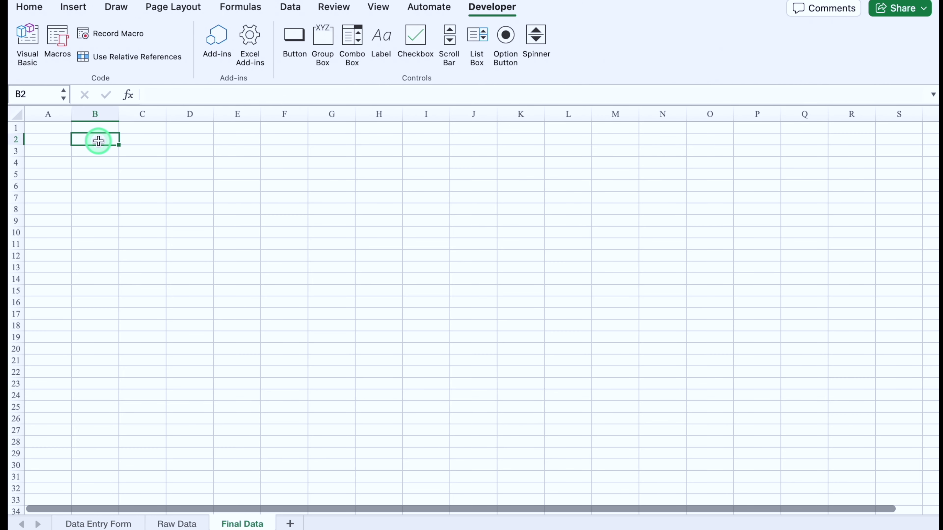
right_click(98, 140)
mouse_move(159, 184)
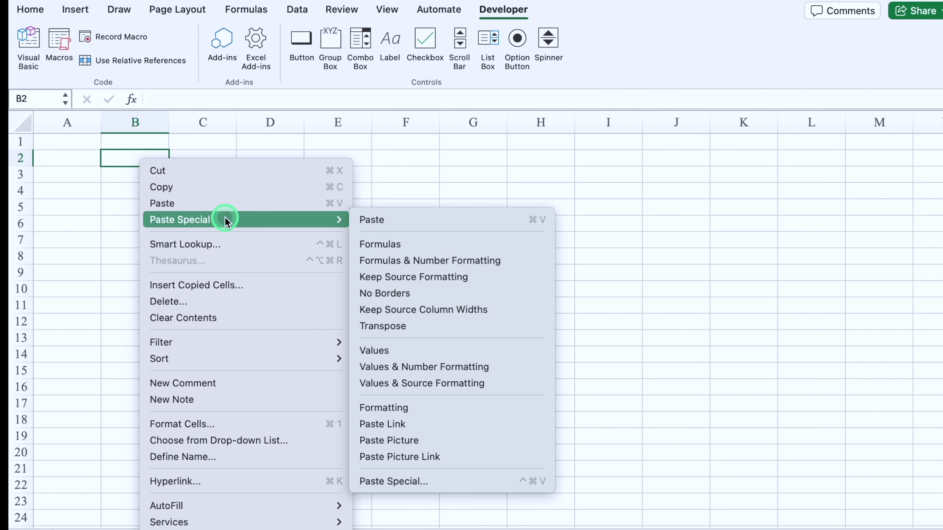
click(444, 481)
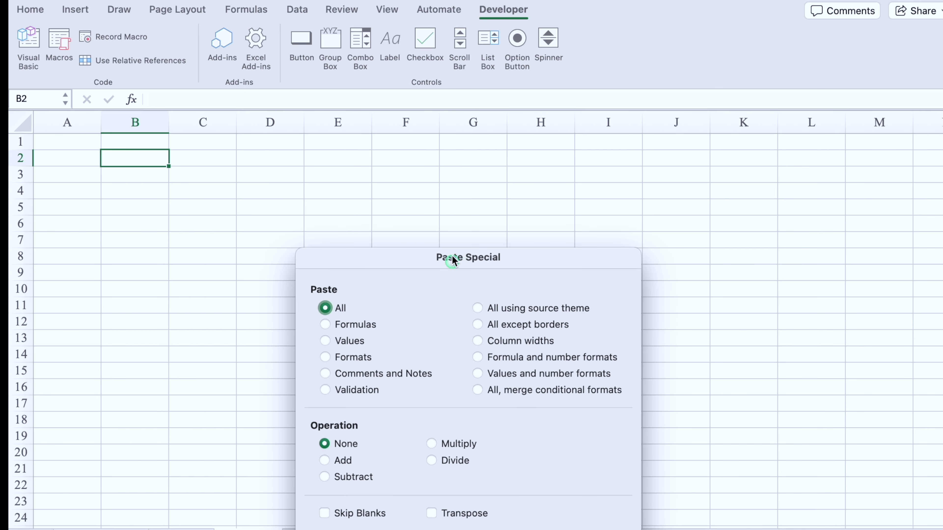
click(325, 221)
click(603, 422)
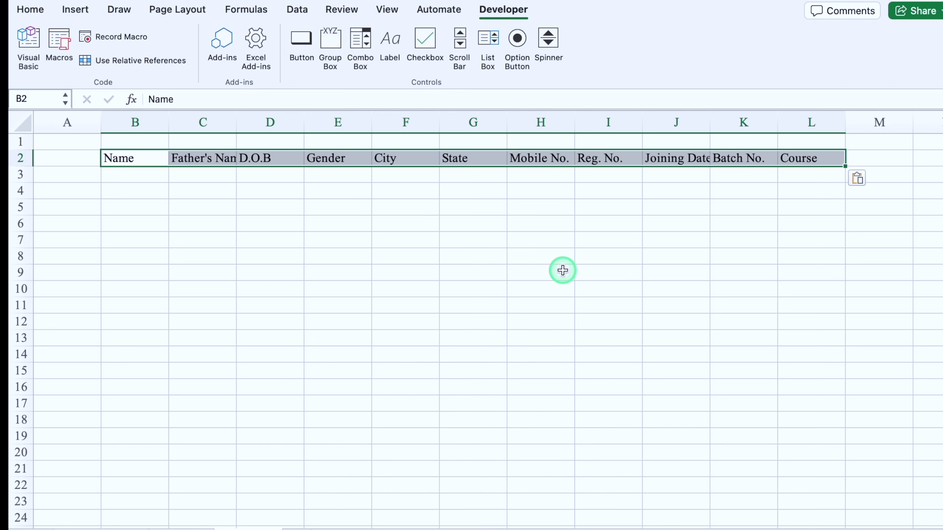
click(24, 9)
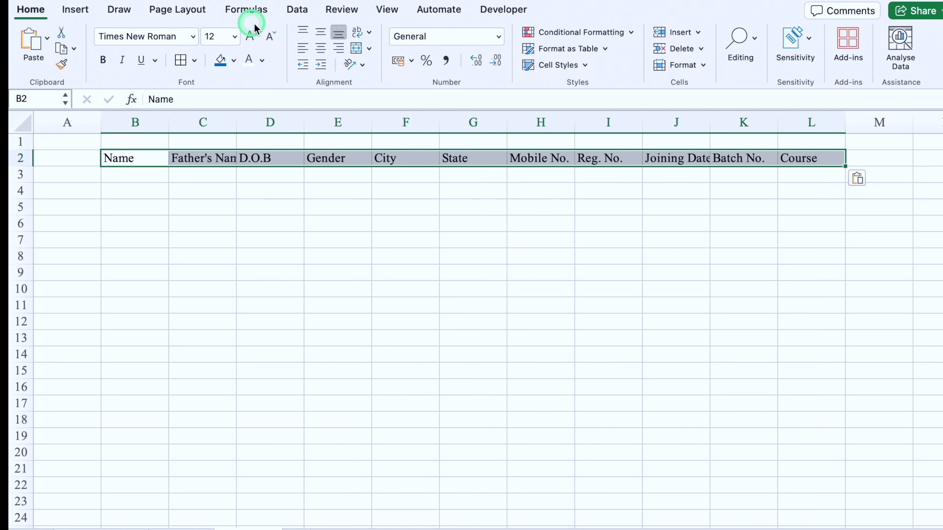
Step: Centre the B2:L2 headers and give them dark blue fill, white text and all borders
click(321, 49)
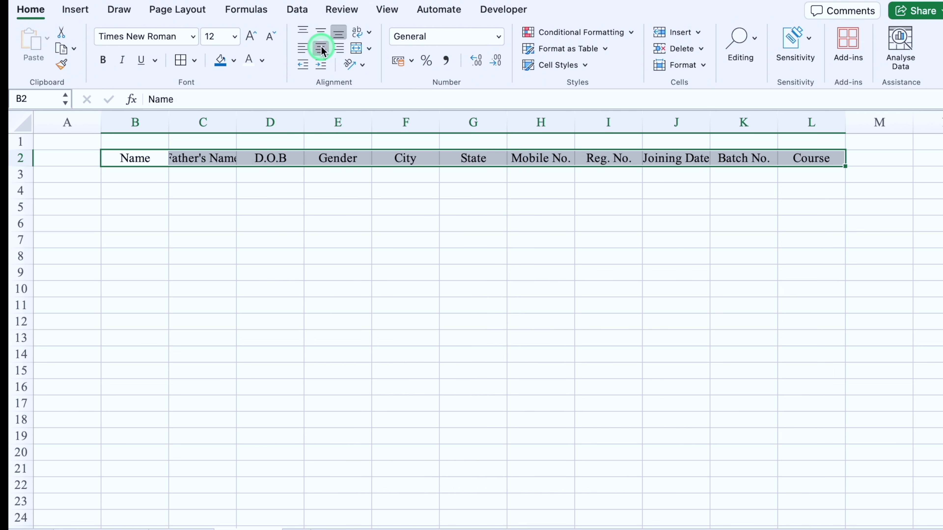
click(220, 60)
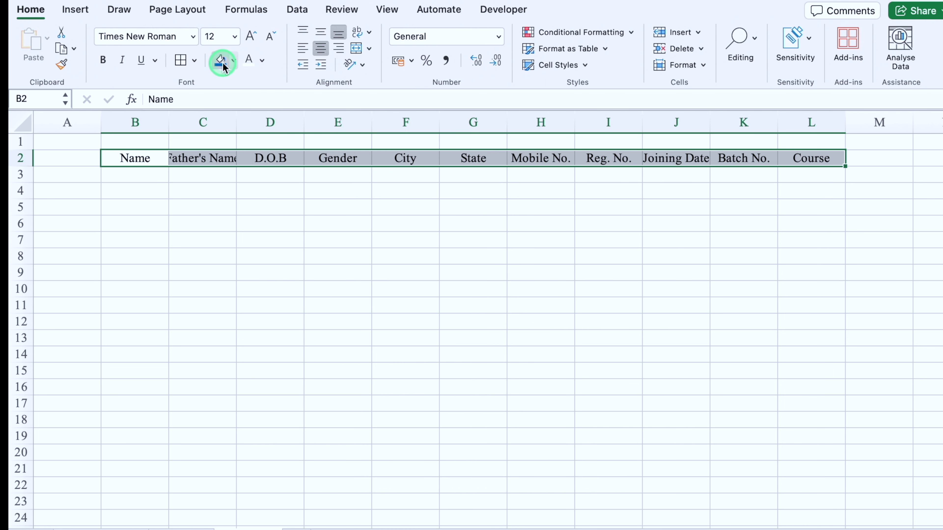
click(248, 61)
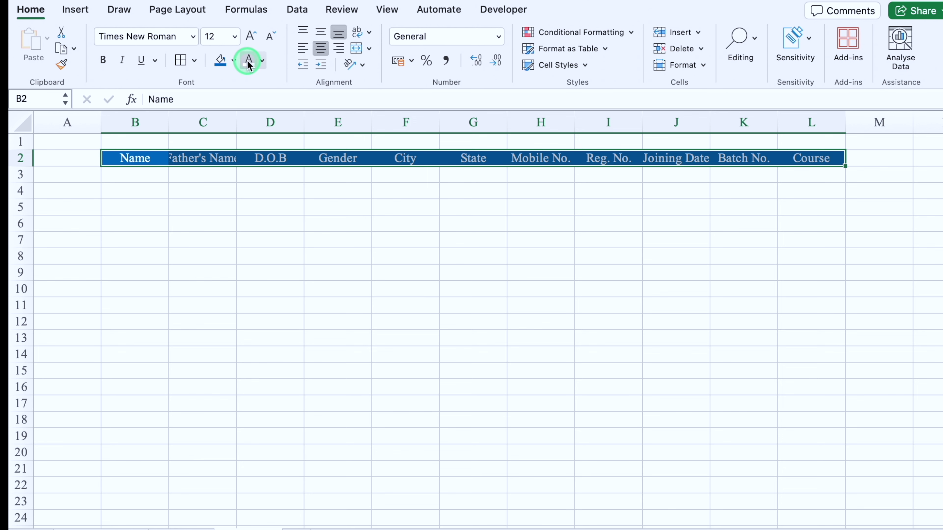
click(181, 61)
click(165, 212)
Step: Widen column B, narrow column A, and bring up the View tab's Show options
drag(169, 118, 206, 119)
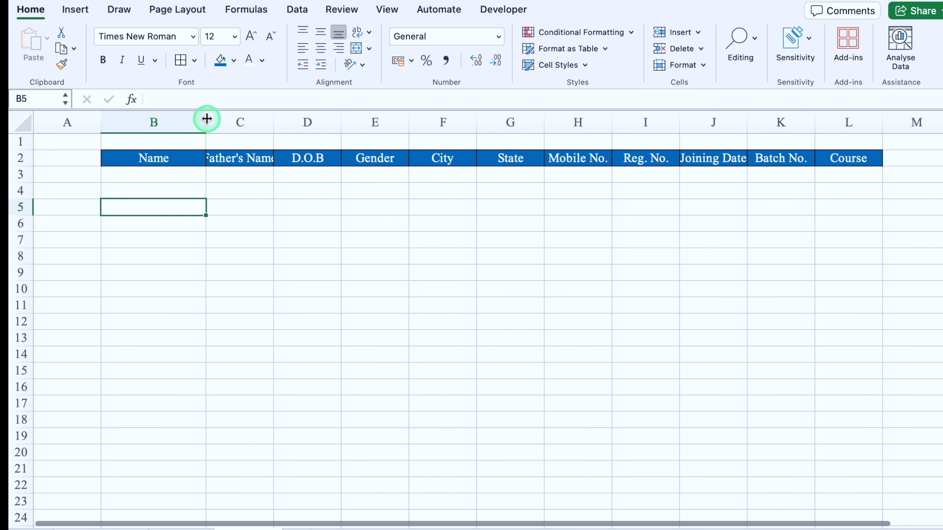
drag(100, 119, 100, 118)
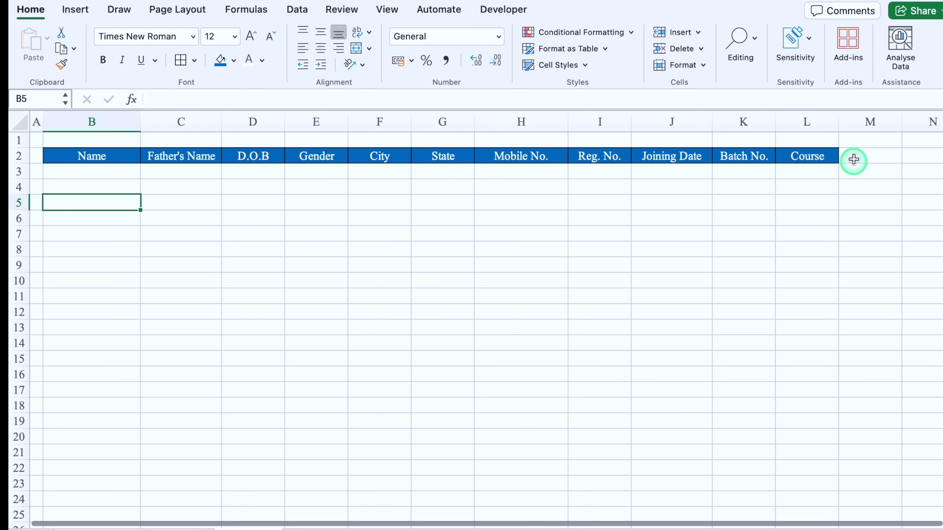
click(381, 264)
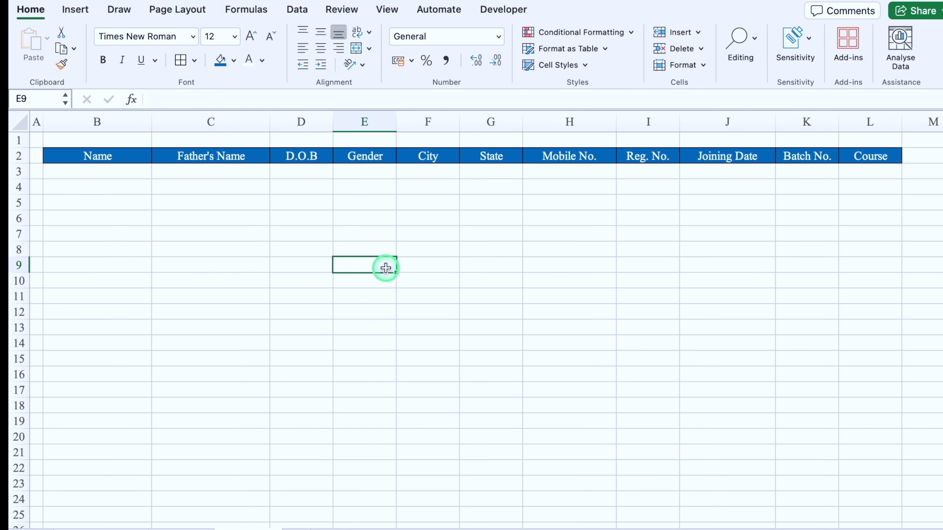
click(387, 9)
click(381, 40)
Step: Hide the sheet gridlines and select an empty cell beside the form
click(332, 106)
click(365, 312)
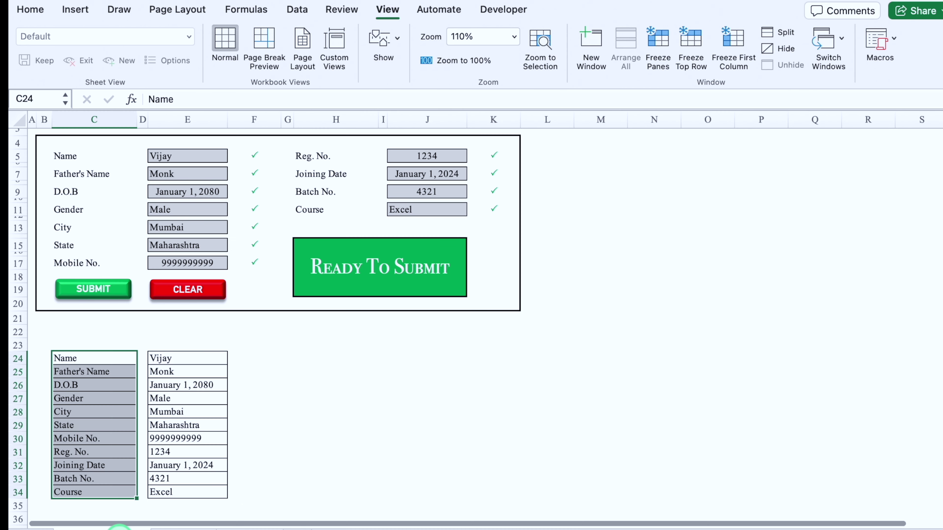
click(292, 355)
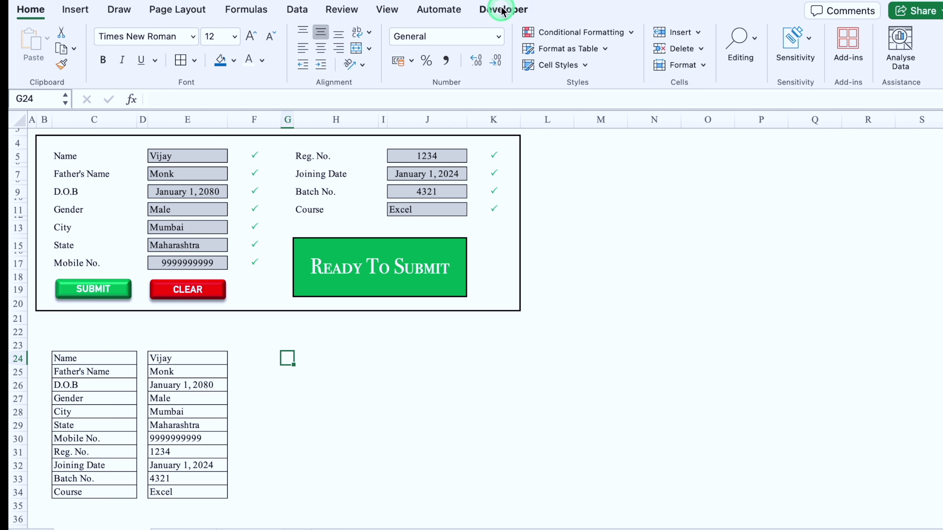
Step: Start recording a new macro named Submit
click(502, 10)
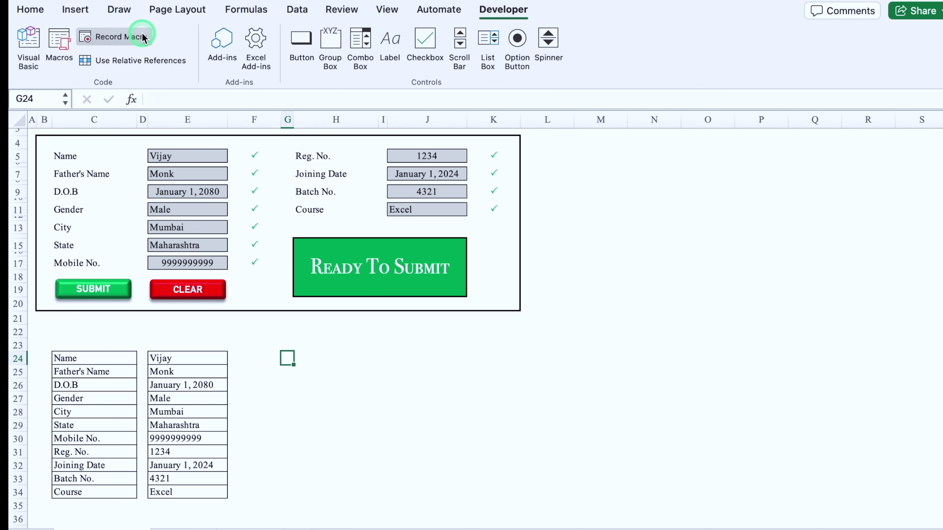
click(121, 39)
click(431, 110)
drag(431, 110, 370, 110)
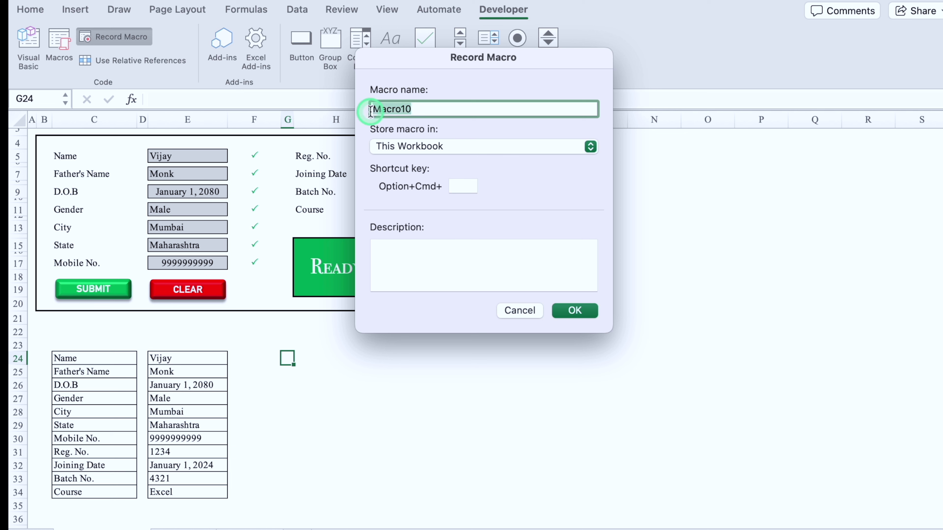
text(Submit)
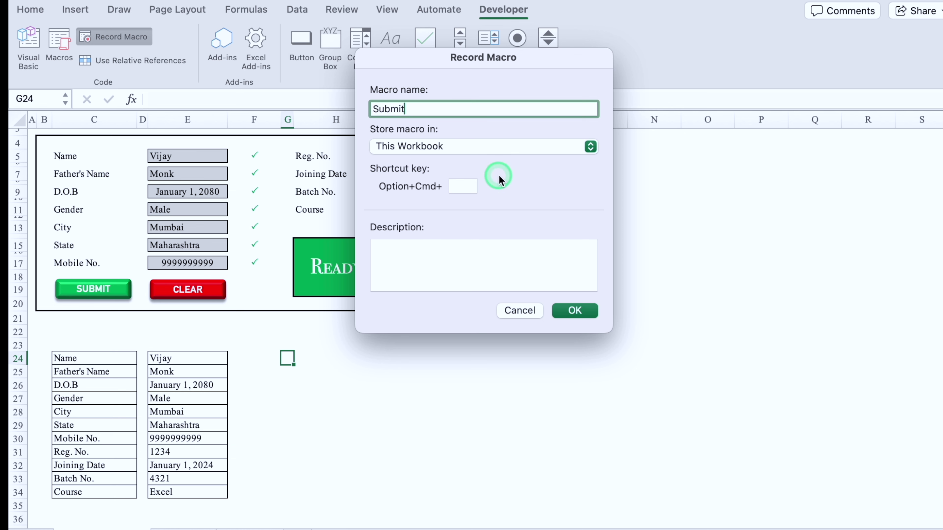
click(571, 311)
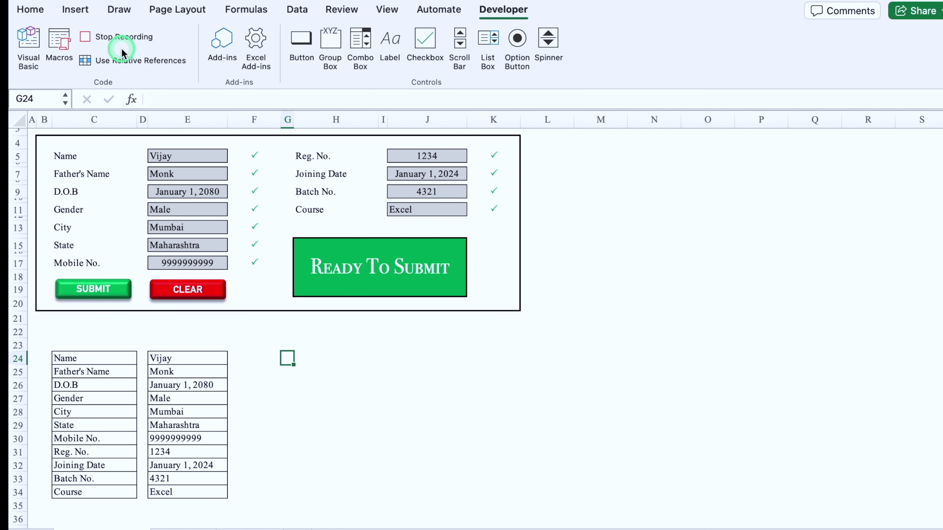
Step: Copy the entry values in E24:E34 and select A1 on the blank sheet
drag(190, 358, 191, 492)
key(super+c)
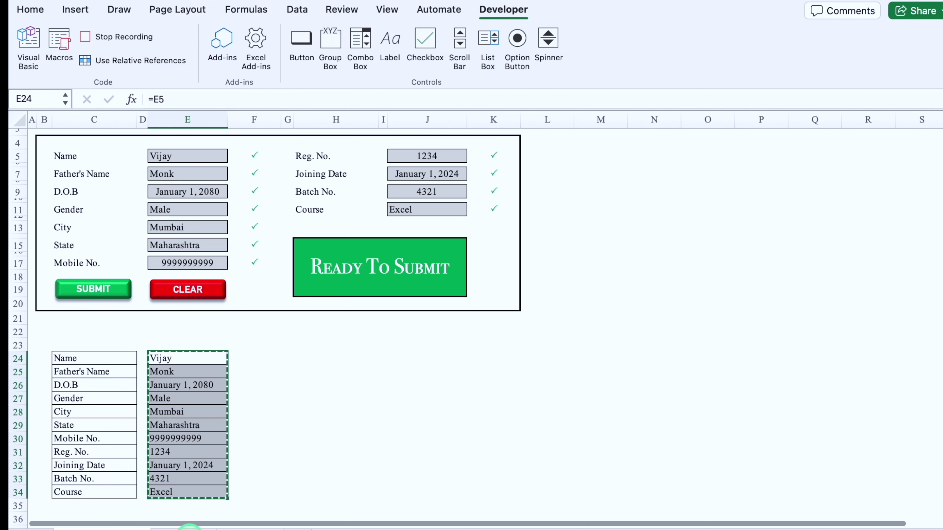
click(189, 527)
click(54, 135)
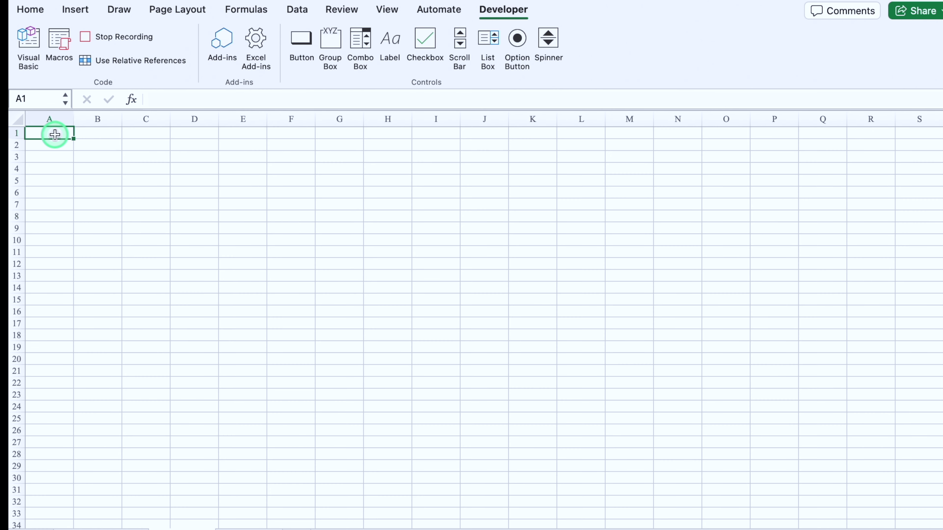
Step: Paste Special them into A1 as transposed values, then copy the row A1:K1
right_click(55, 139)
mouse_move(126, 192)
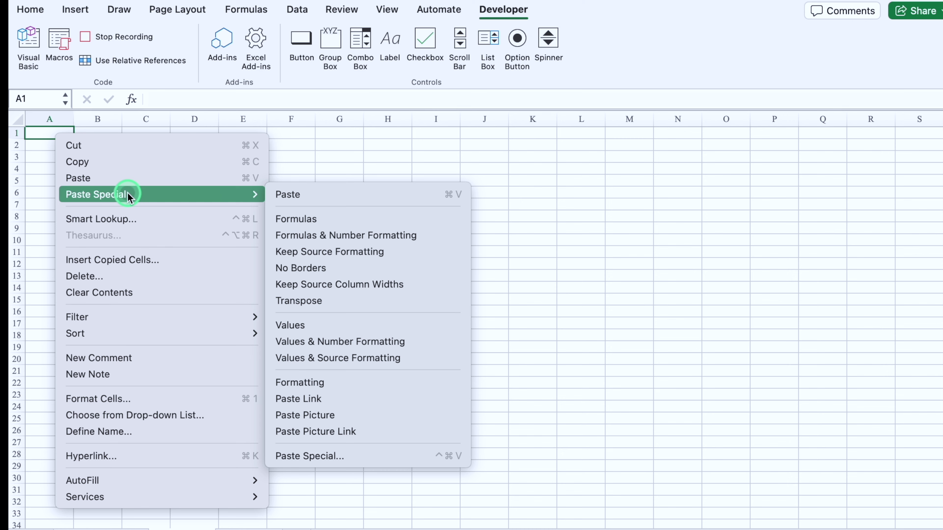
click(315, 455)
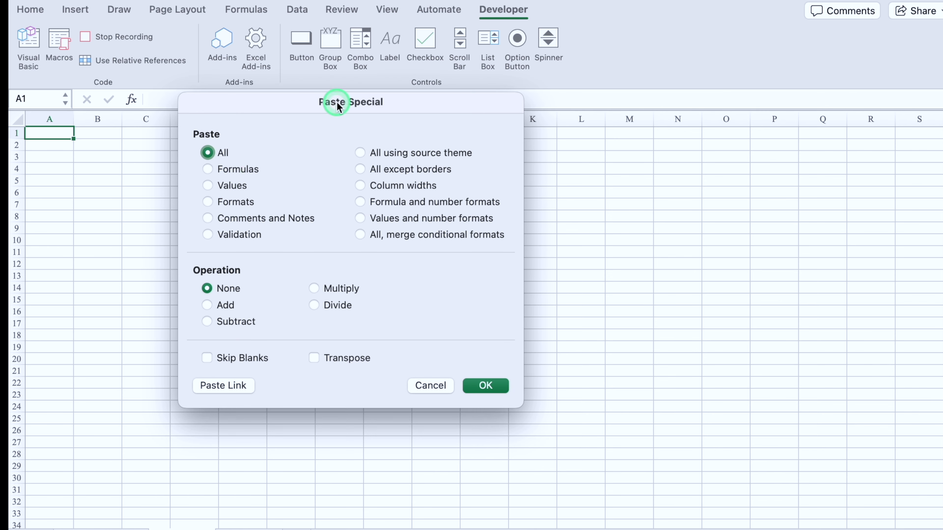
click(208, 185)
click(315, 357)
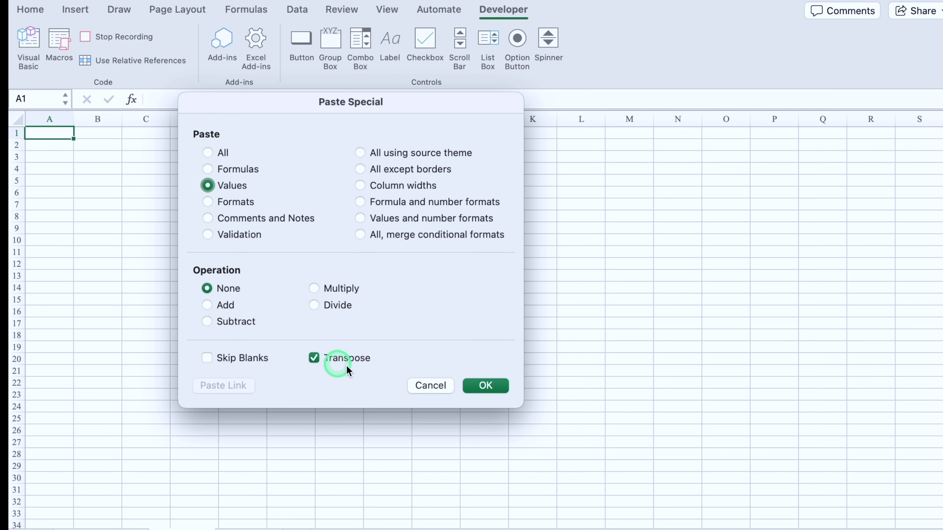
click(486, 386)
click(30, 11)
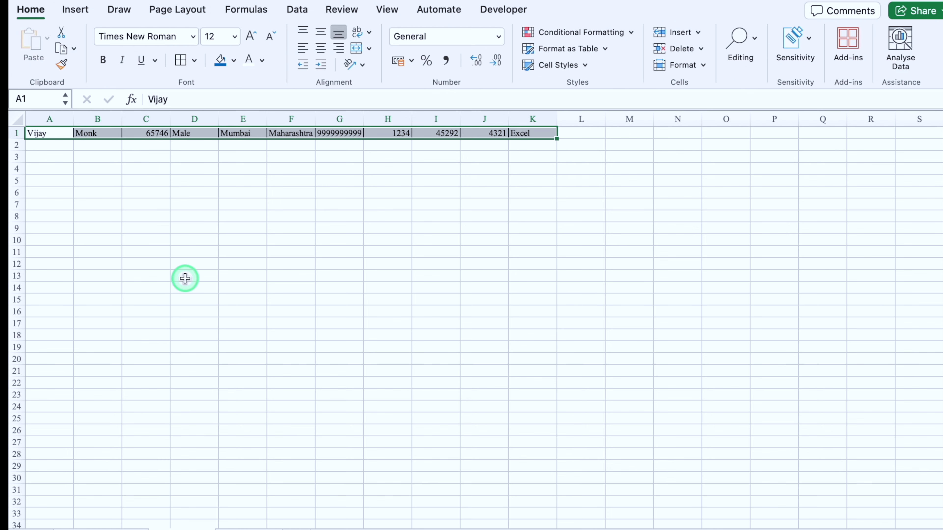
key(super+c)
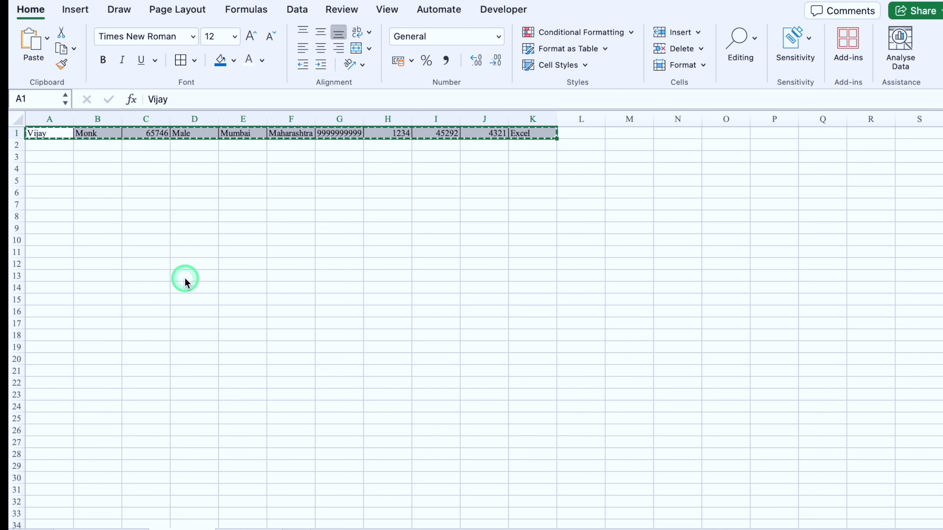
Step: On the blue-header sheet, insert the copied cells at B3, shifting existing cells down
click(248, 528)
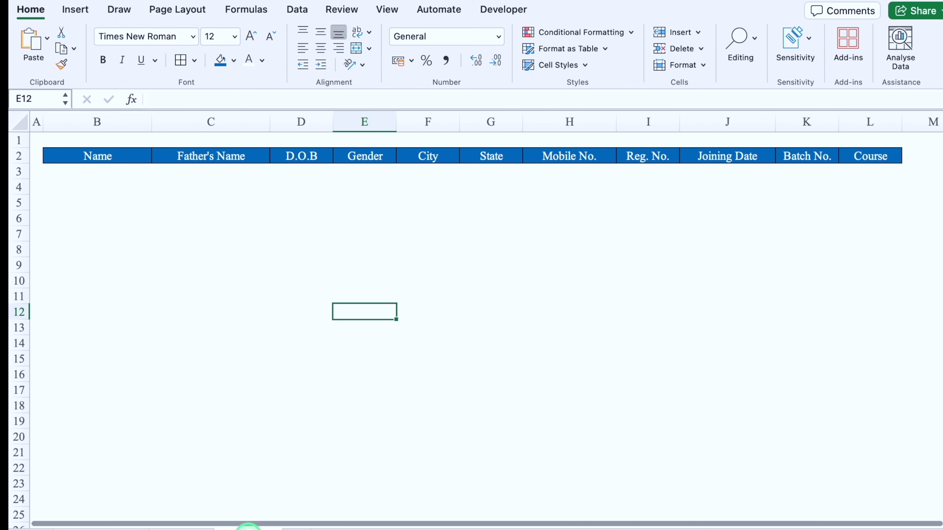
click(101, 171)
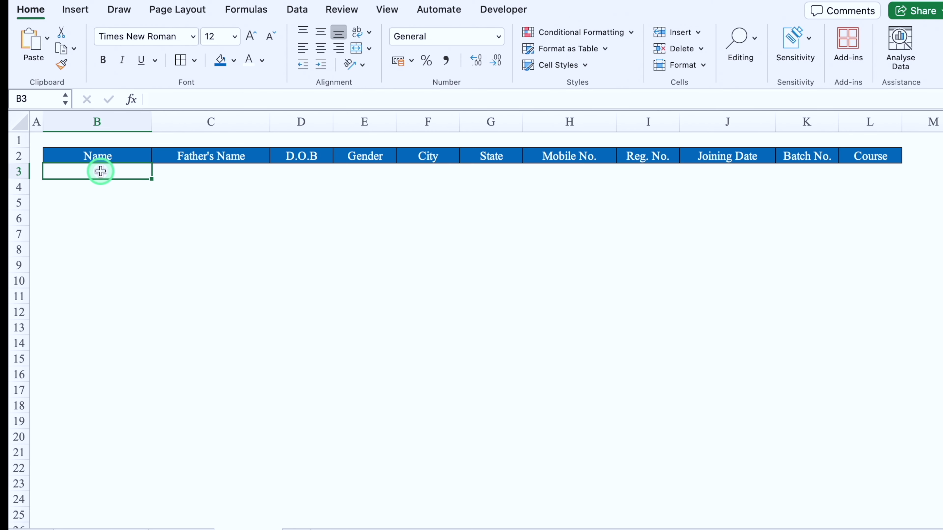
click(698, 33)
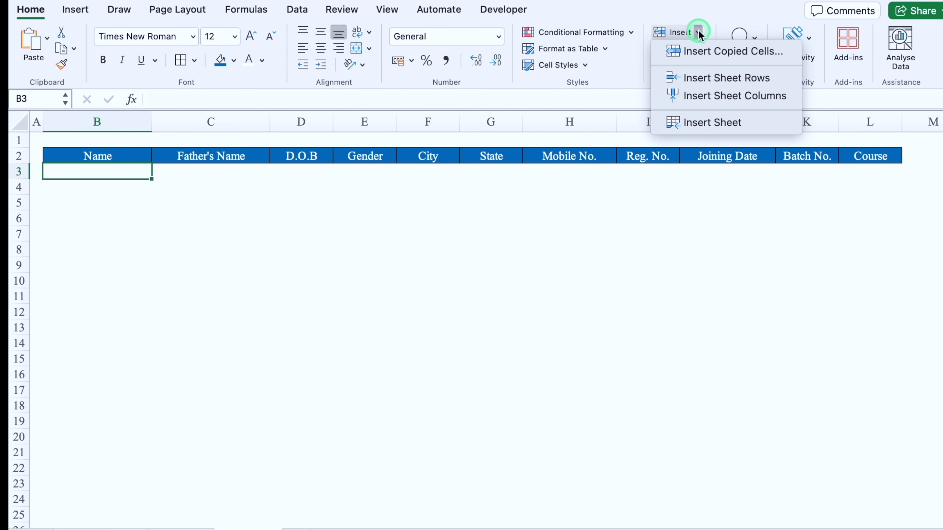
click(749, 55)
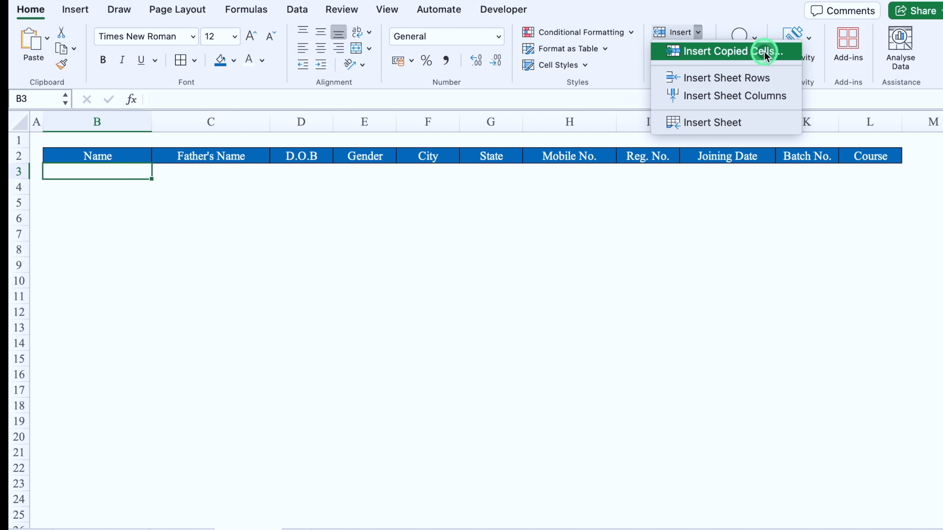
click(533, 115)
click(534, 143)
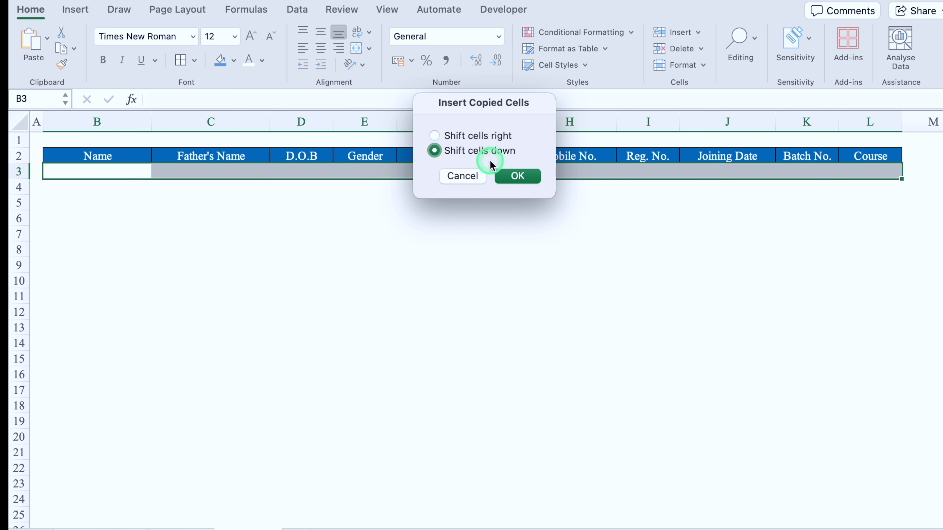
click(522, 176)
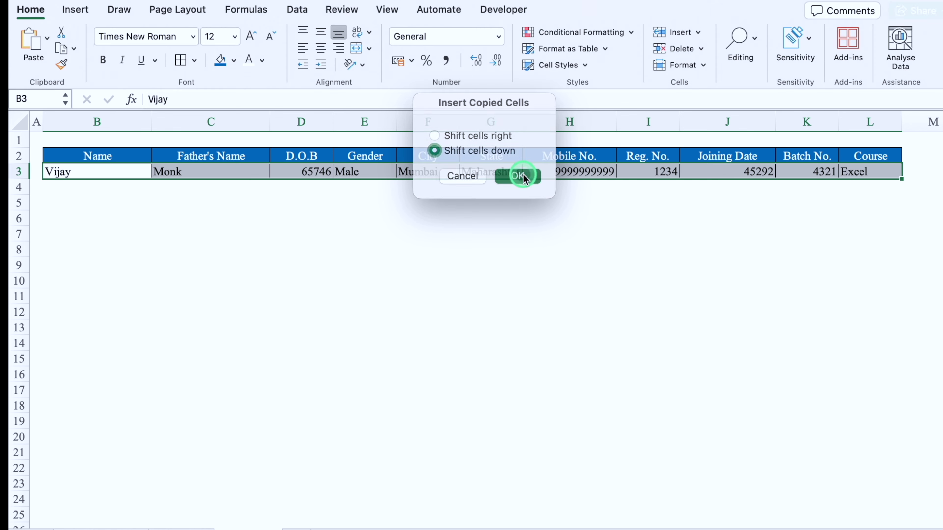
Step: Centre the new row and format columns D and J with the March 14, 2012 date style
click(321, 50)
click(322, 249)
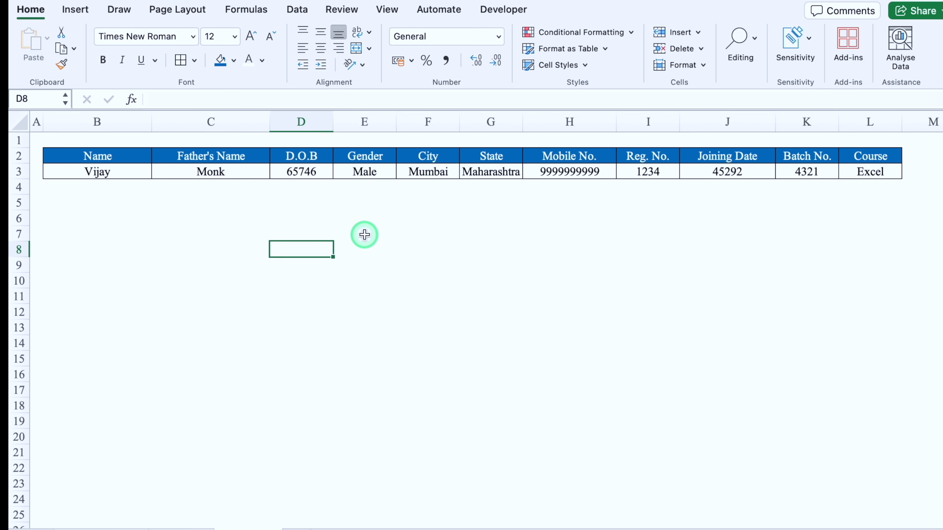
click(302, 120)
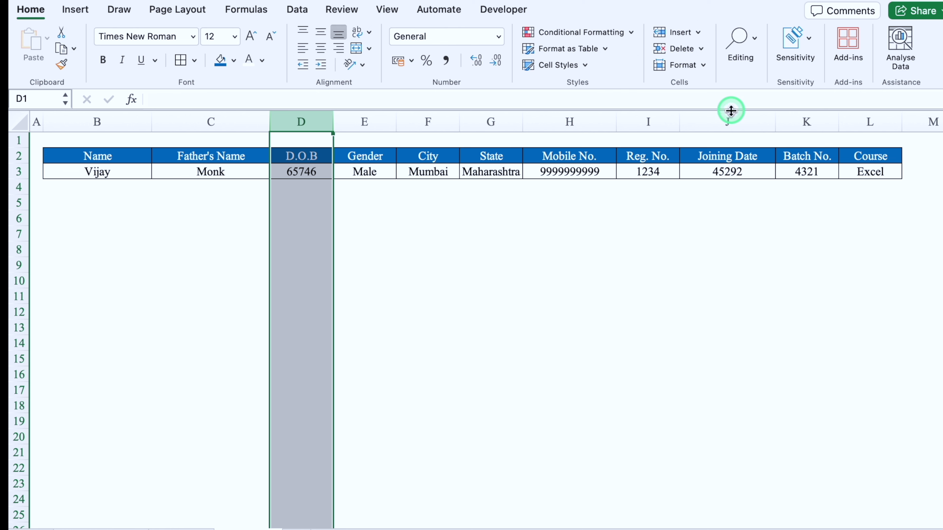
super+click(731, 119)
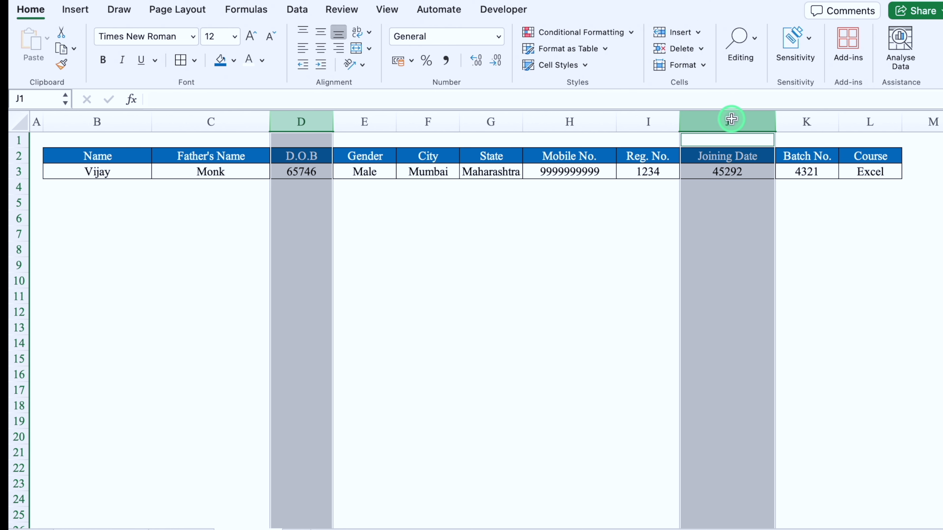
key(super+1)
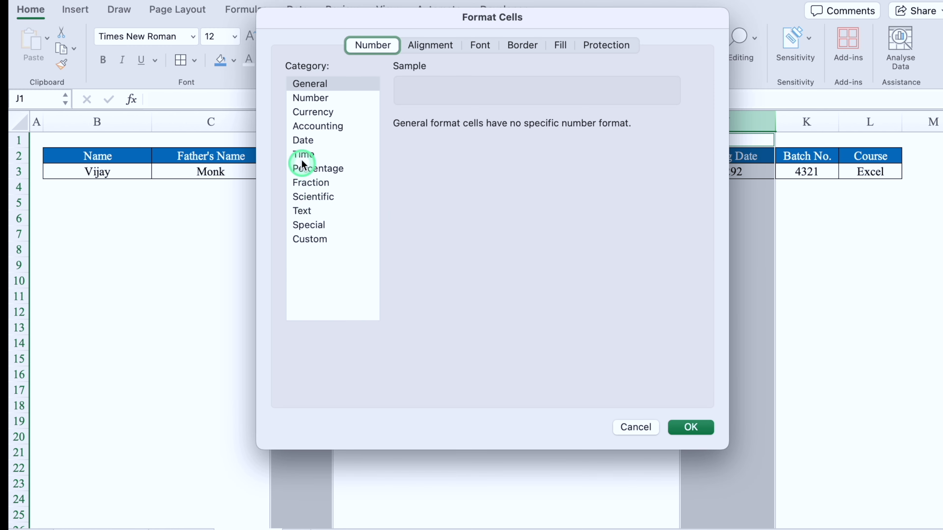
click(303, 140)
click(430, 214)
key(Down)
key(Down)
key(Down)
key(Down)
key(Down)
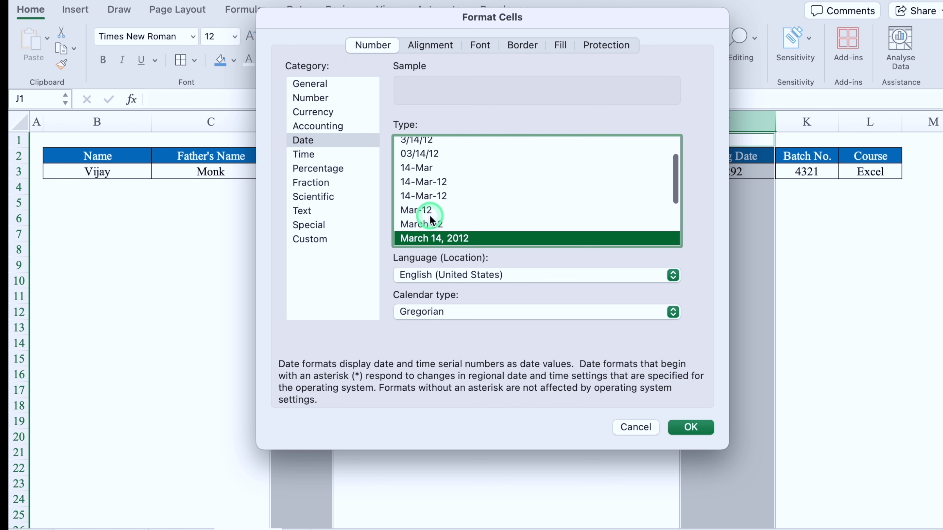
click(430, 218)
click(680, 428)
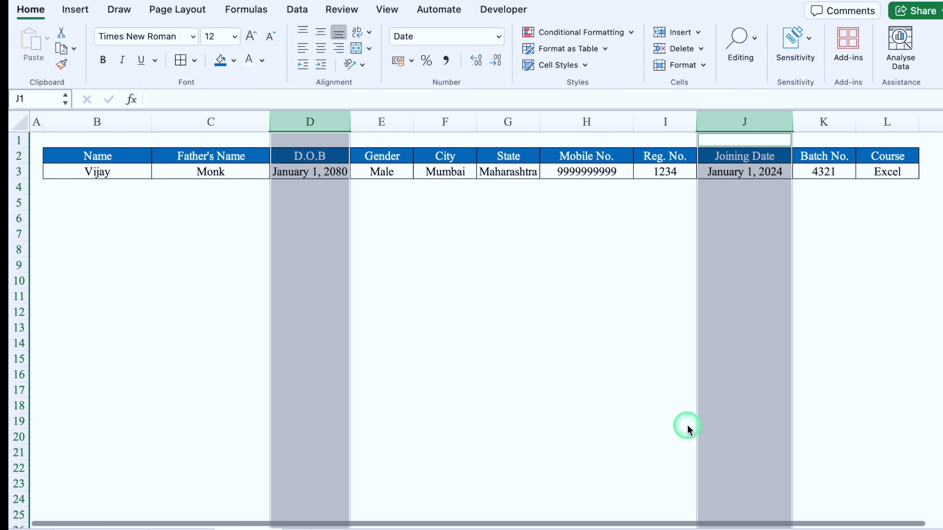
click(119, 173)
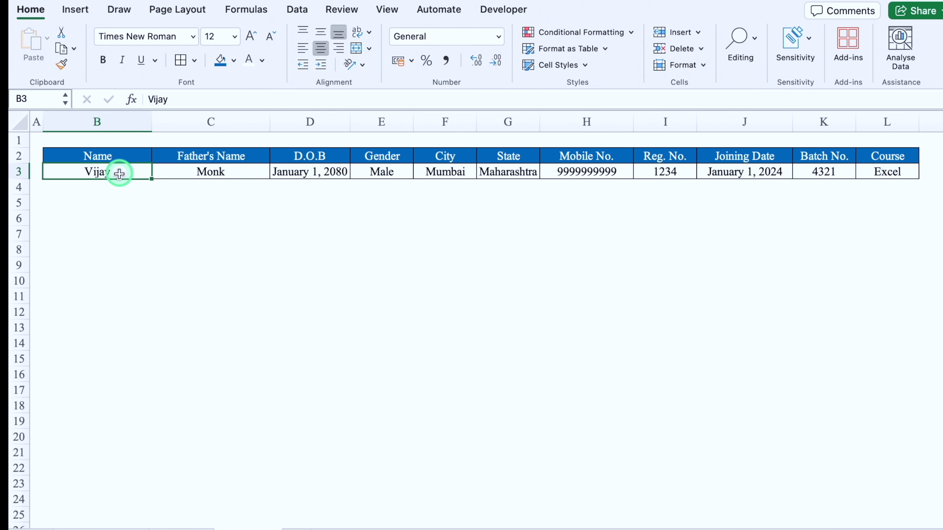
Step: Delete the entries from both columns of the Data Entry Form
click(109, 522)
drag(196, 154, 198, 263)
key(Delete)
drag(428, 156, 427, 209)
key(Delete)
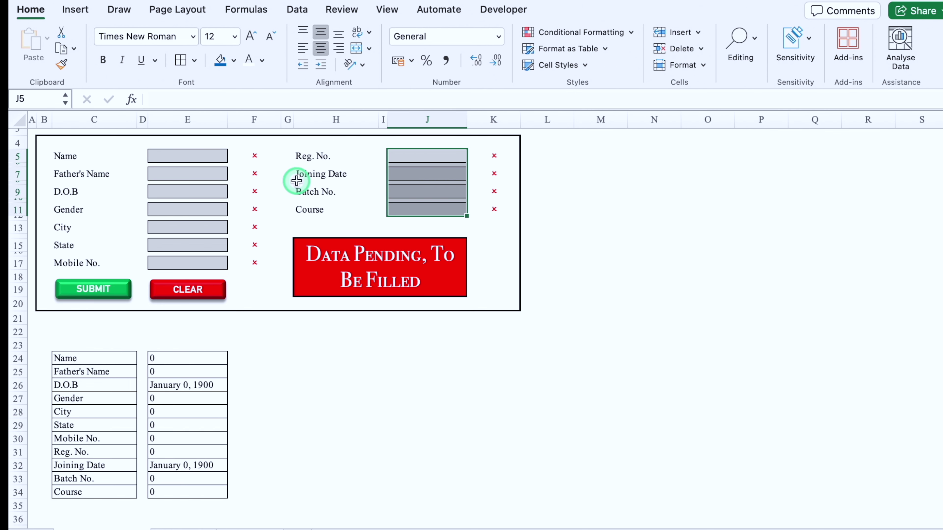
Step: Select the Name field E5 and stop recording the Submit macro
click(176, 155)
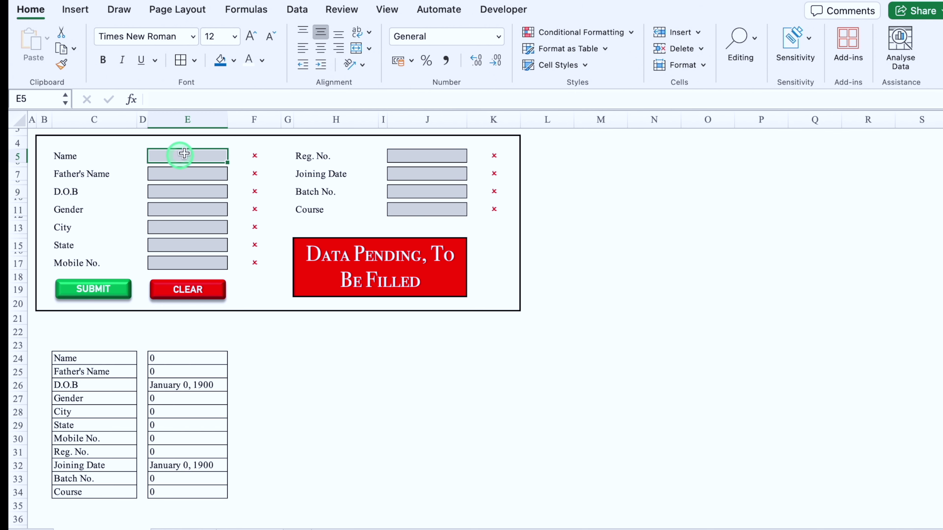
click(504, 9)
click(129, 38)
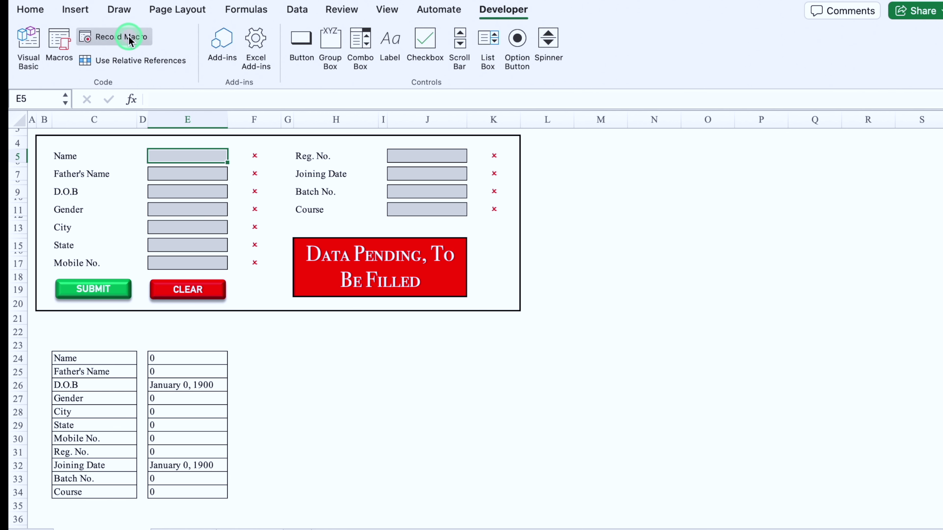
Step: Fill the form with a test record: sss, sss, a phone number and course excel
click(189, 156)
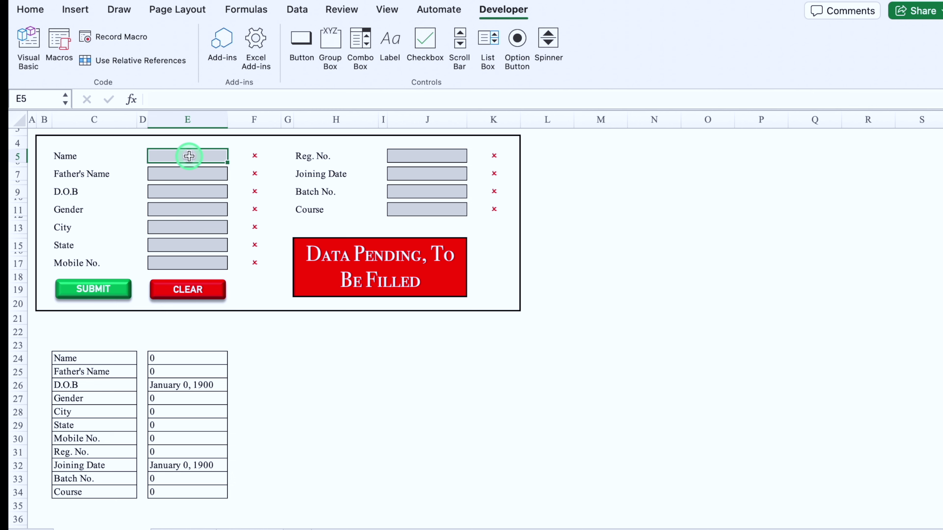
text(sss)
click(190, 174)
text(sss)
click(189, 262)
text(9999999999123)
click(417, 209)
text(excel)
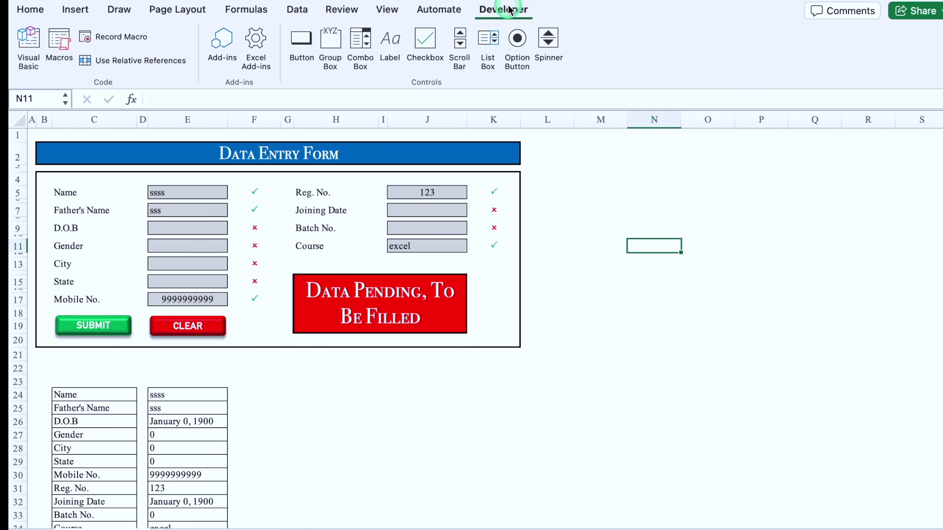
Step: Start recording a new macro named Clear
click(224, 68)
click(122, 36)
click(432, 107)
drag(432, 108, 376, 108)
text(Clear)
click(574, 310)
Step: Delete both columns of form entries, reselect the Name field, and stop recording
click(219, 64)
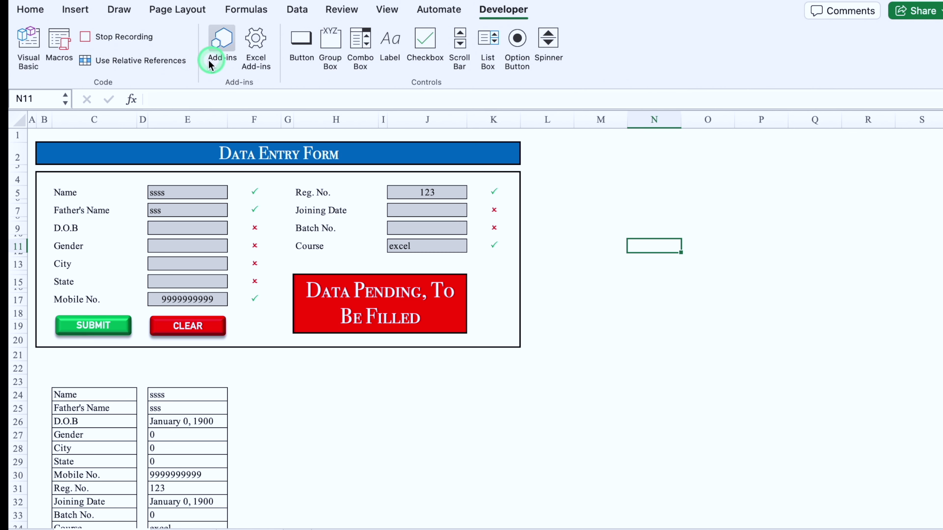
drag(160, 192, 187, 299)
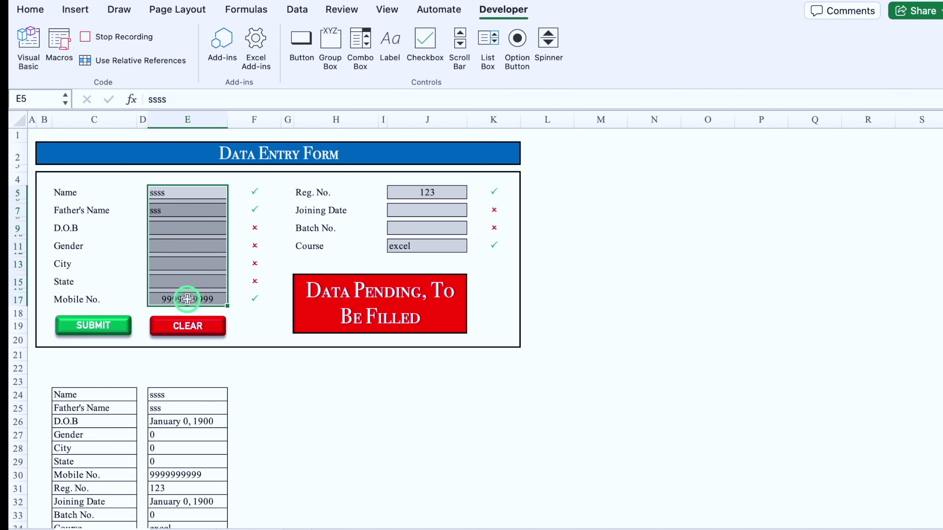
key(Delete)
drag(427, 192, 439, 246)
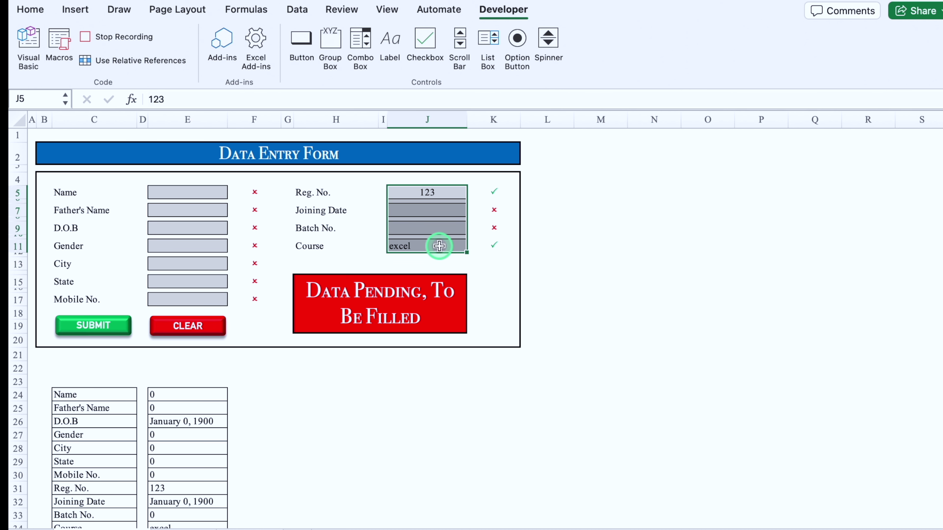
key(Delete)
click(206, 190)
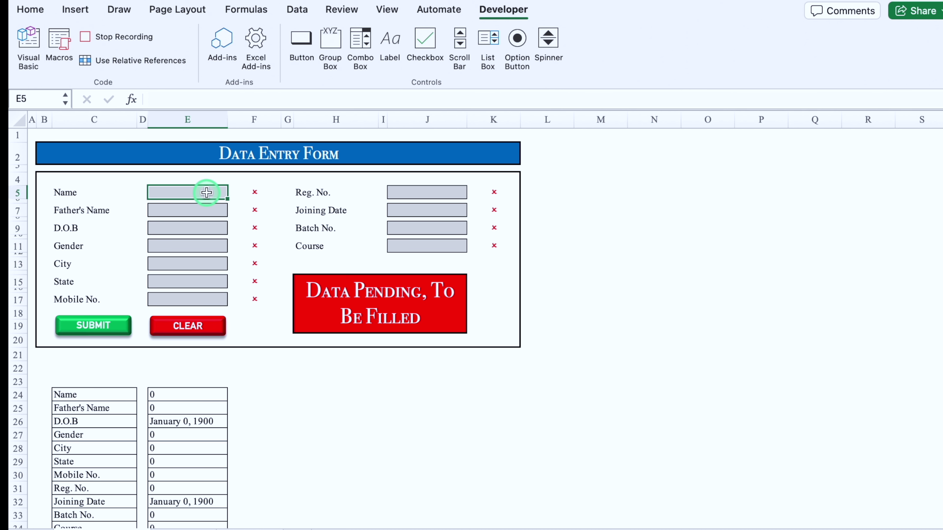
click(117, 37)
click(389, 424)
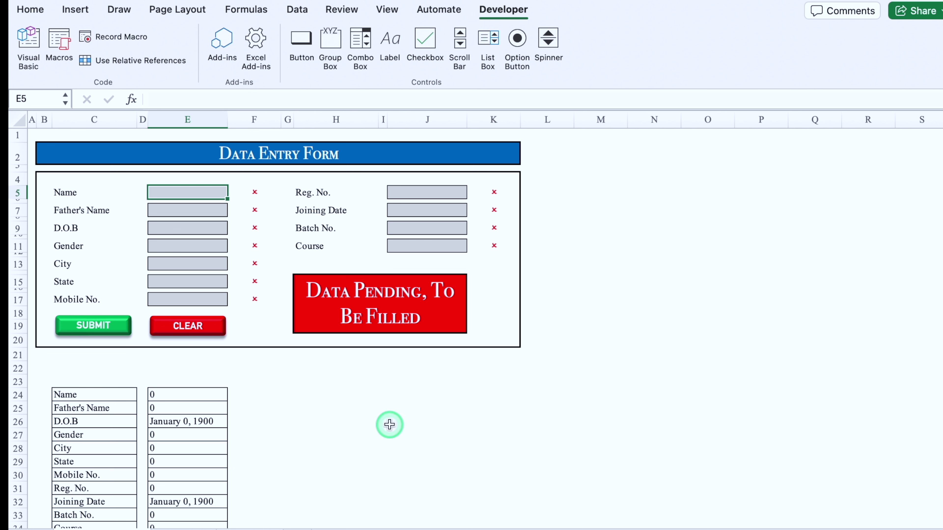
click(814, 461)
Step: Hide rows 24 to 34 beneath the form
drag(17, 394, 17, 527)
scroll(14, 406, down, 2)
right_click(15, 406)
click(70, 490)
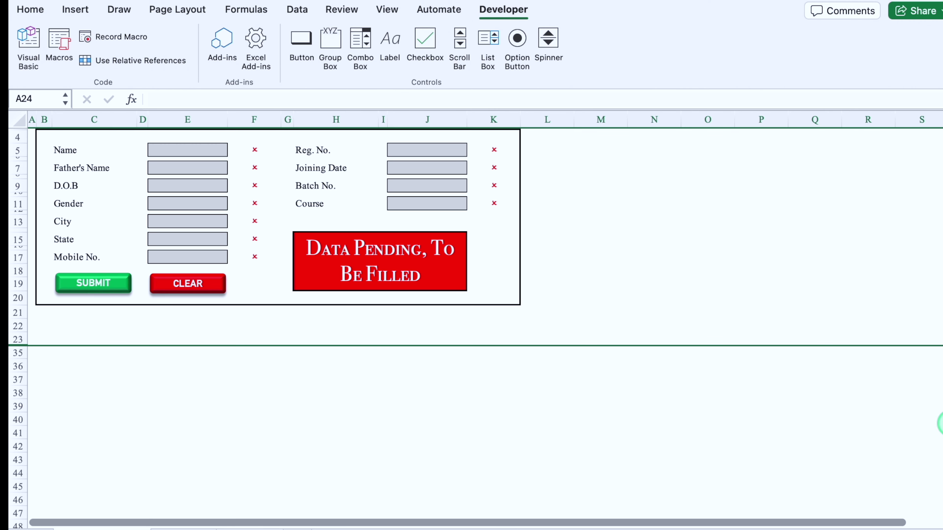
scroll(941, 423, up, 2)
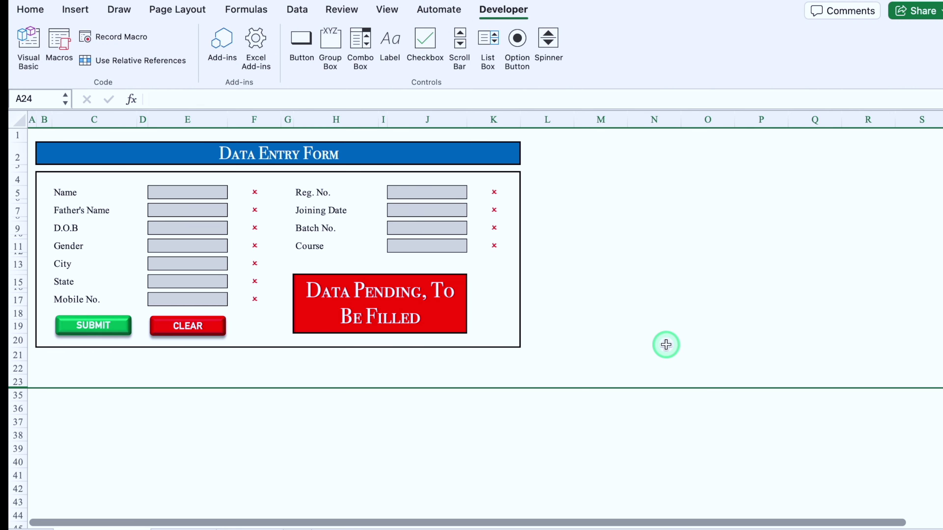
scroll(163, 417, up, 3)
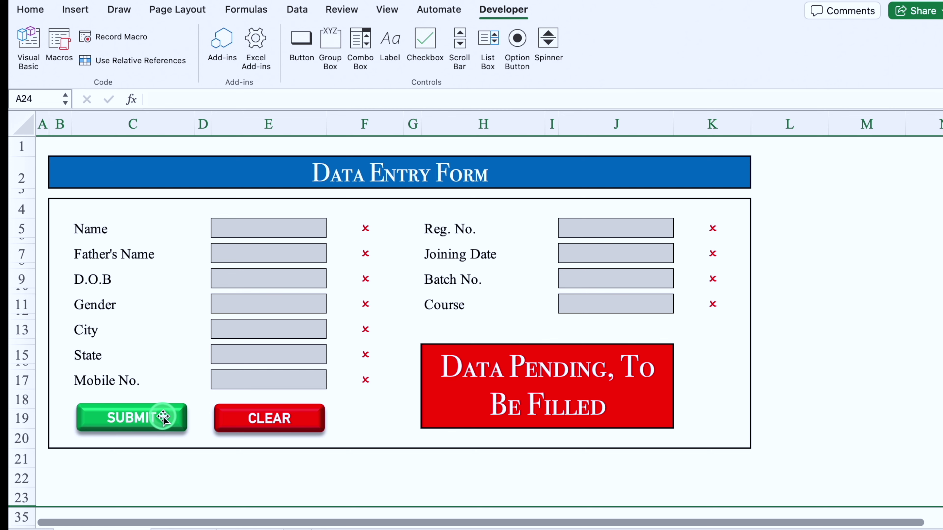
Step: Assign the Submit macro to the SUBMIT shape
click(163, 417)
right_click(164, 417)
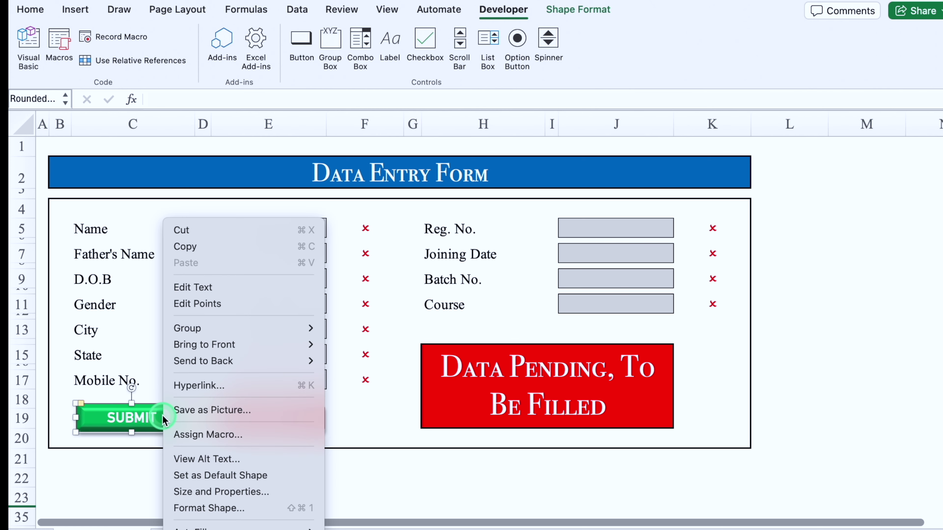
click(197, 434)
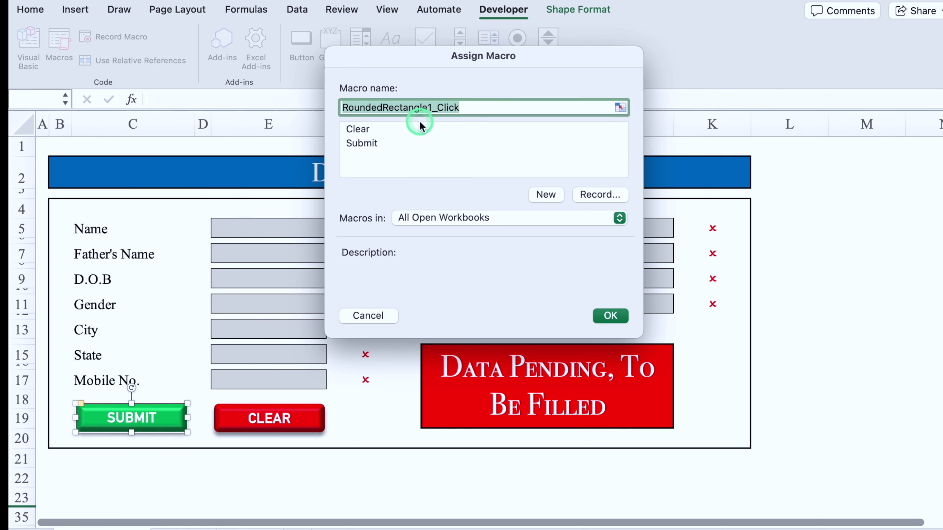
click(371, 145)
click(610, 315)
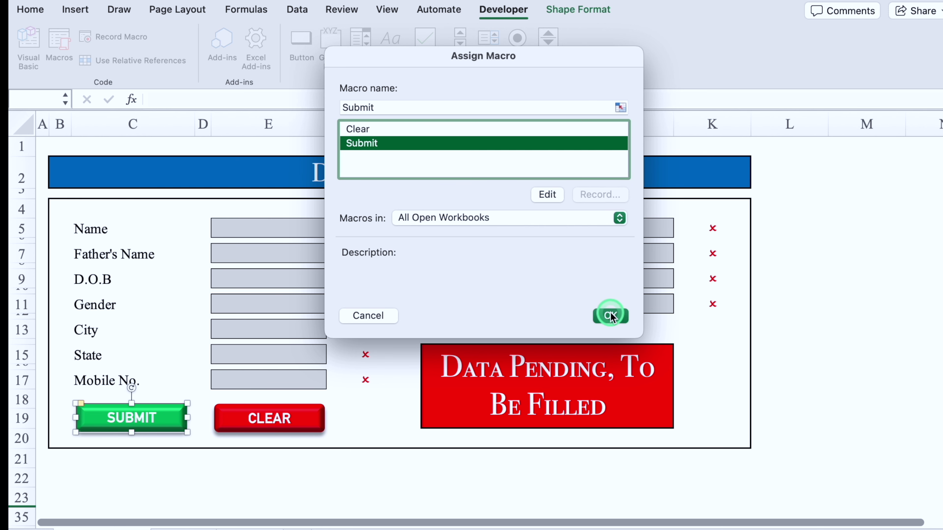
Step: Assign the Clear macro to the CLEAR shape
click(294, 419)
right_click(294, 418)
click(327, 434)
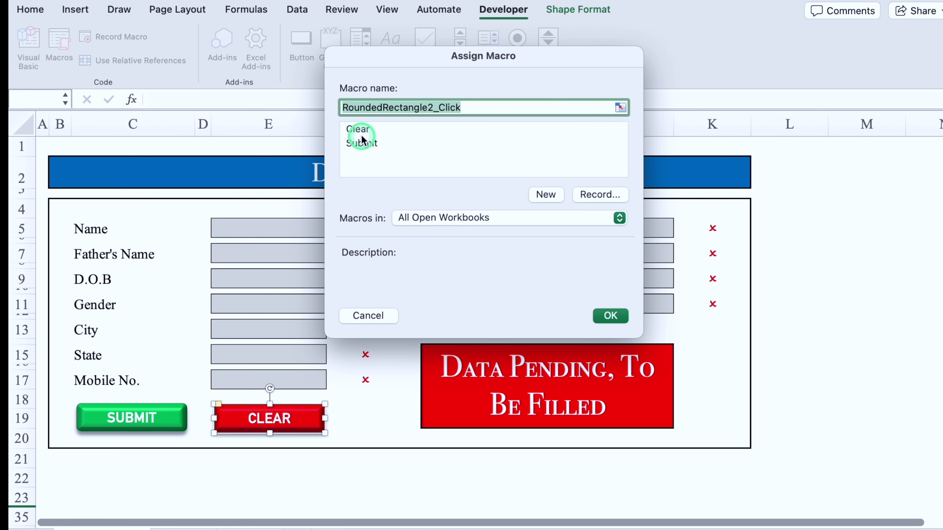
click(358, 129)
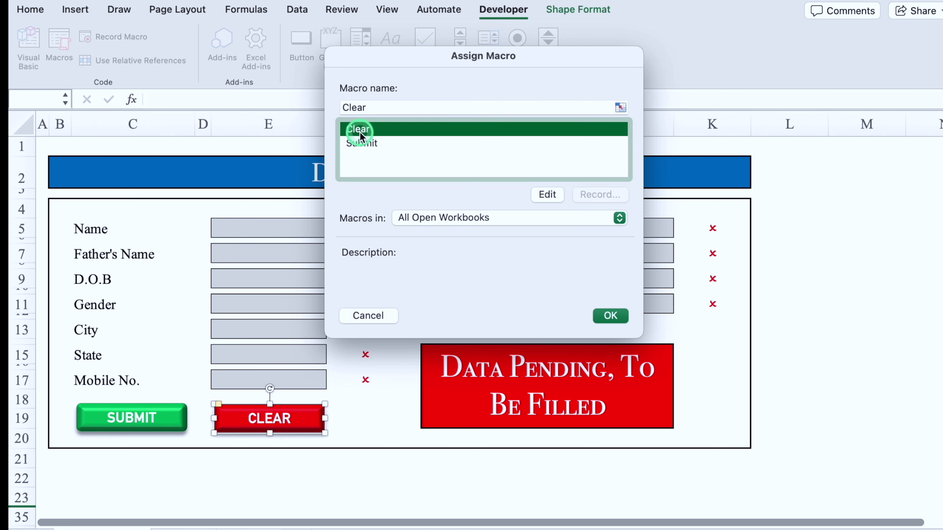
click(610, 315)
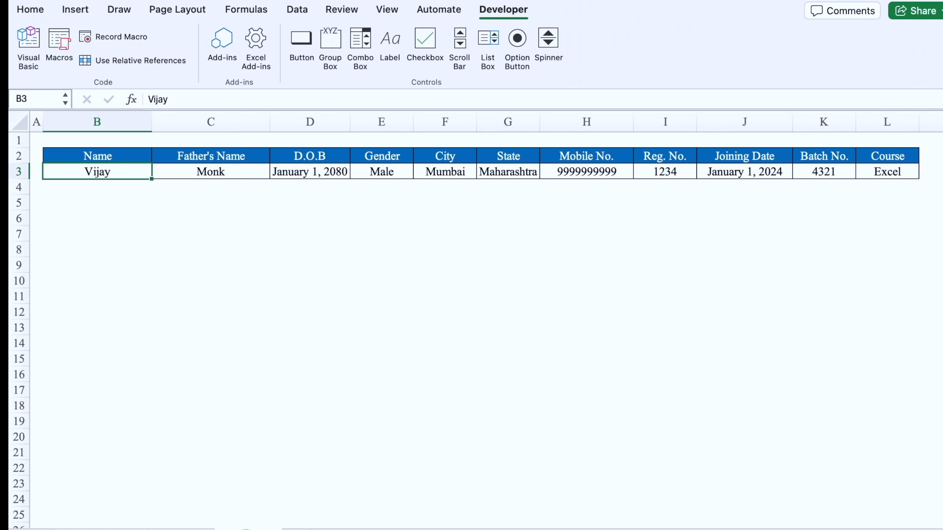
Step: Fill the form with a new record: name, details, phone, Reg. No., joining date 1/1/2024, course Excel
click(120, 187)
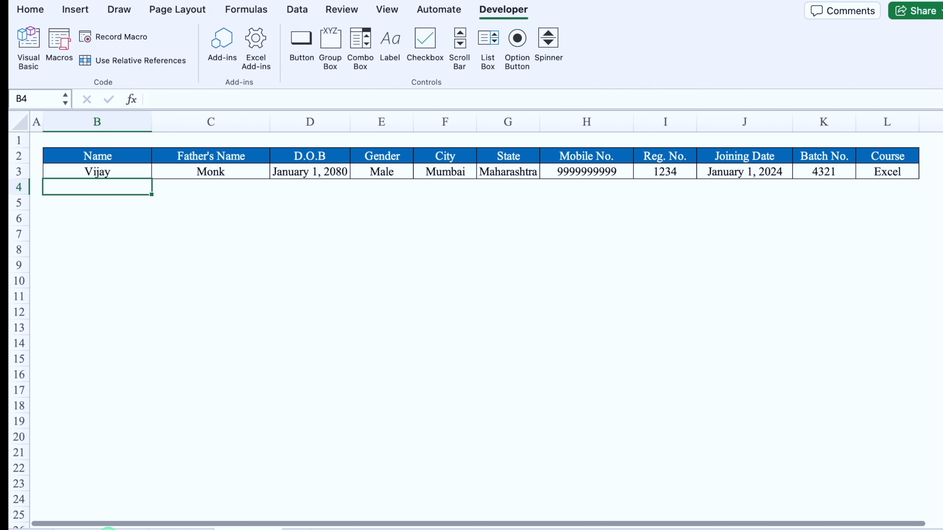
click(108, 526)
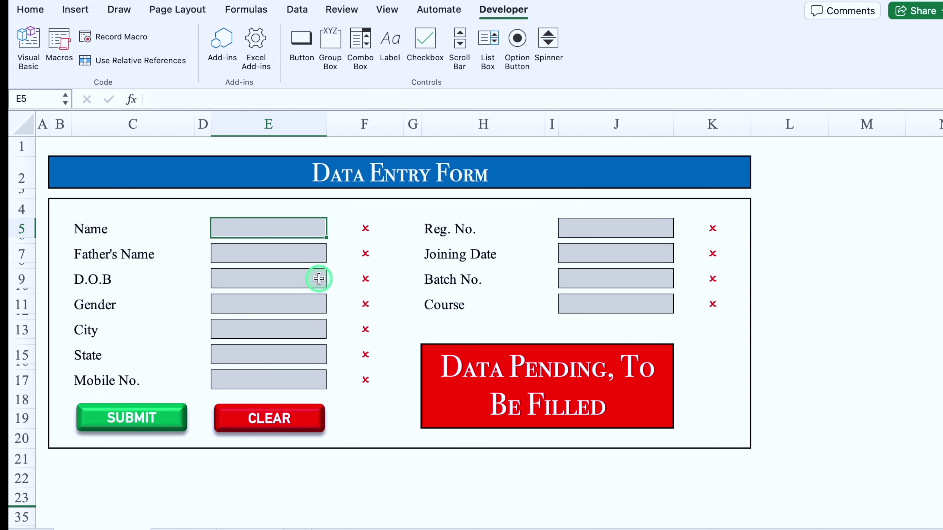
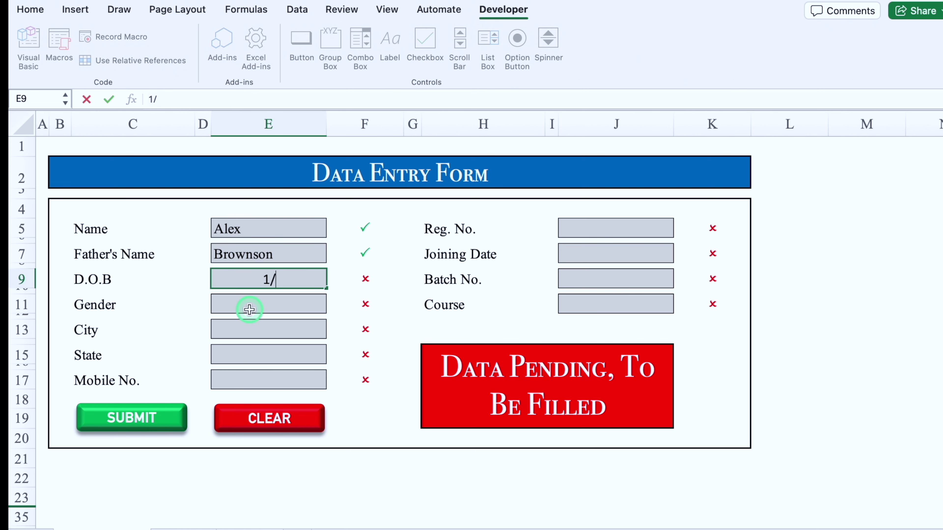
click(616, 228)
text(5677 07/01/2171)
key(ctrl+Return)
text(1/1/2024)
key(Return)
text(8789)
key(Return)
text(Excel)
click(811, 341)
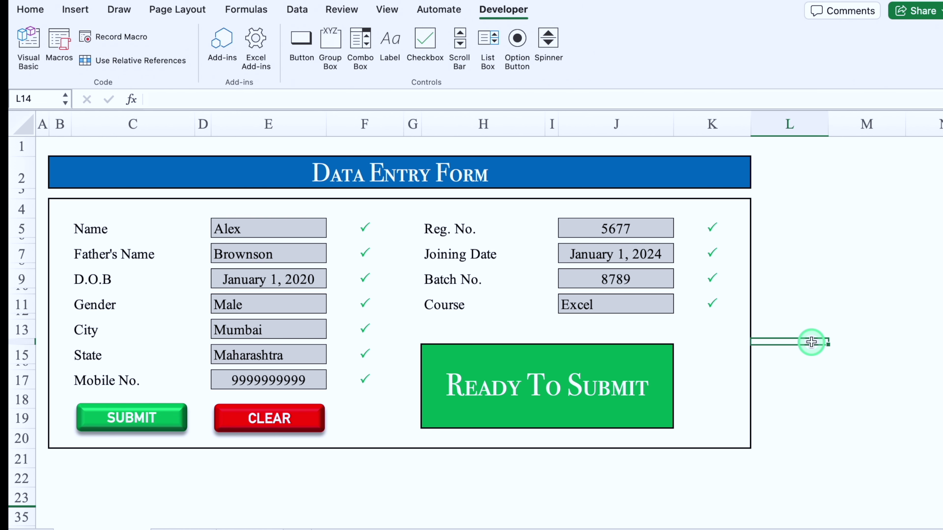
Step: Submit the record and check the new row on the Final Data sheet
click(137, 417)
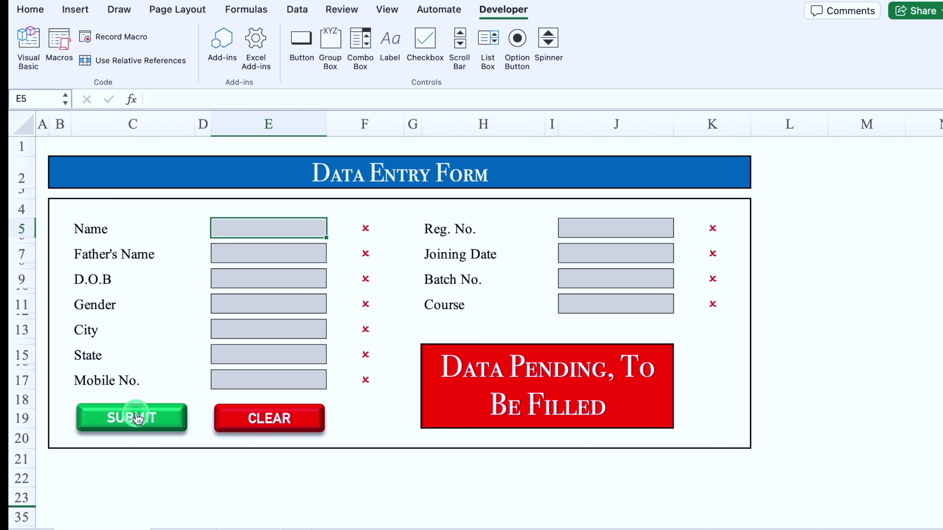
click(249, 525)
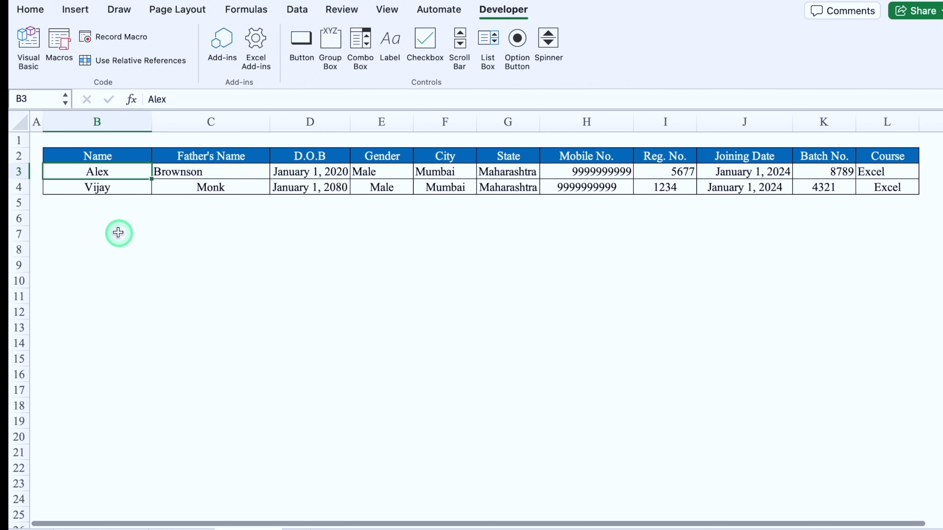
click(92, 225)
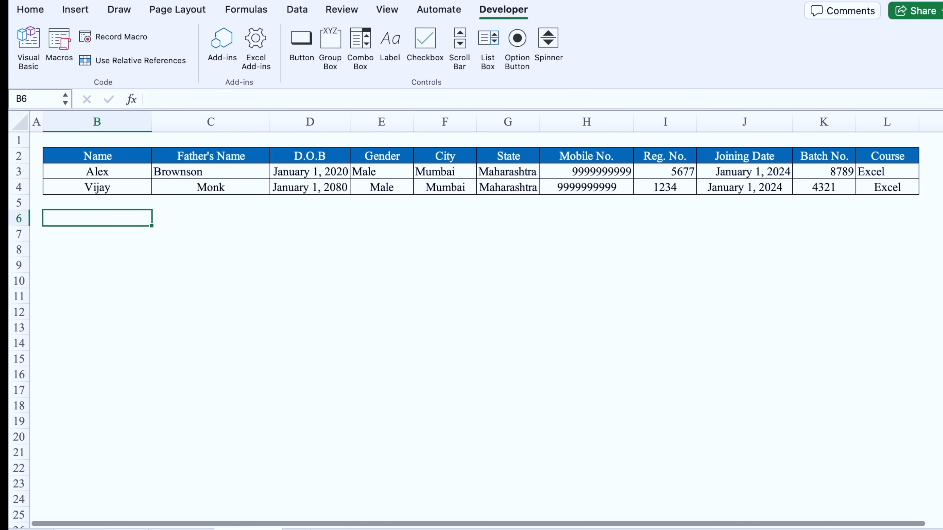
Step: Save the workbook to the Desktop as Data in Excel Macro-enabled Workbook (.xlsm) format
key(super+s)
click(504, 106)
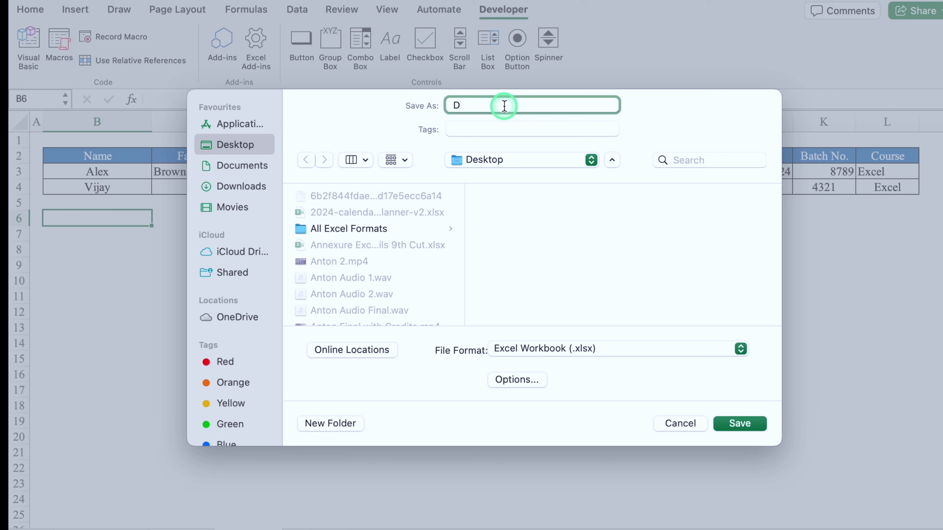
click(741, 349)
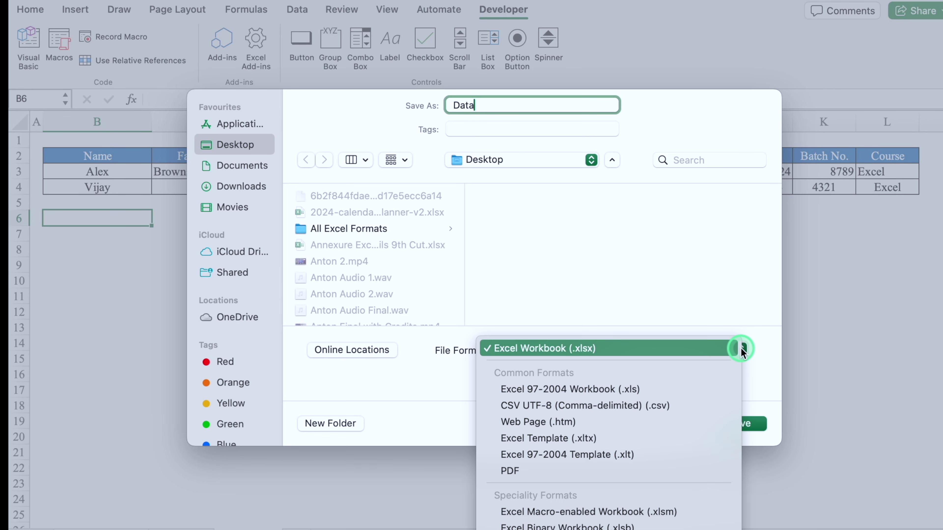
click(688, 512)
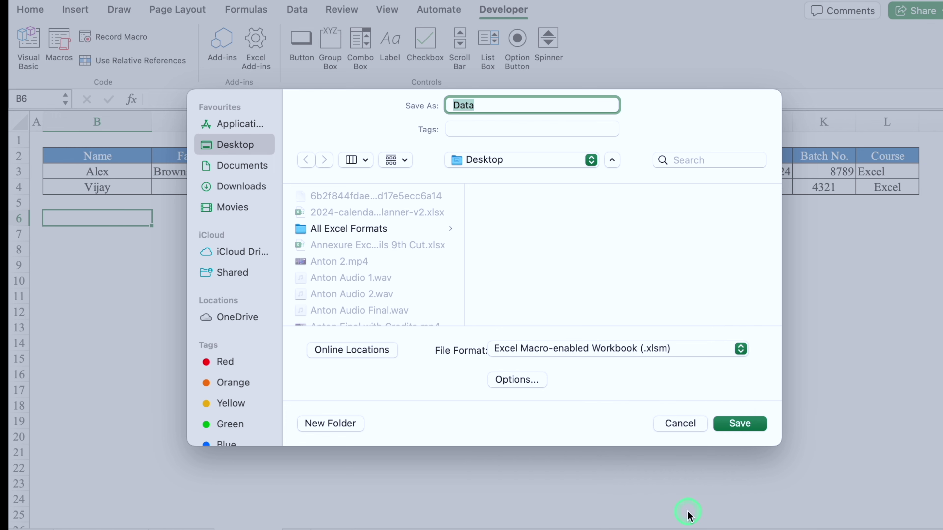
click(754, 424)
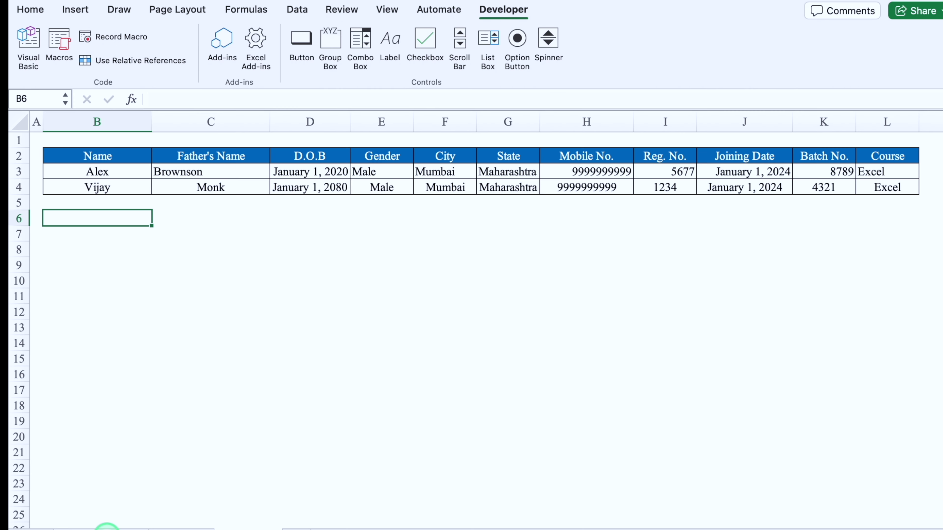